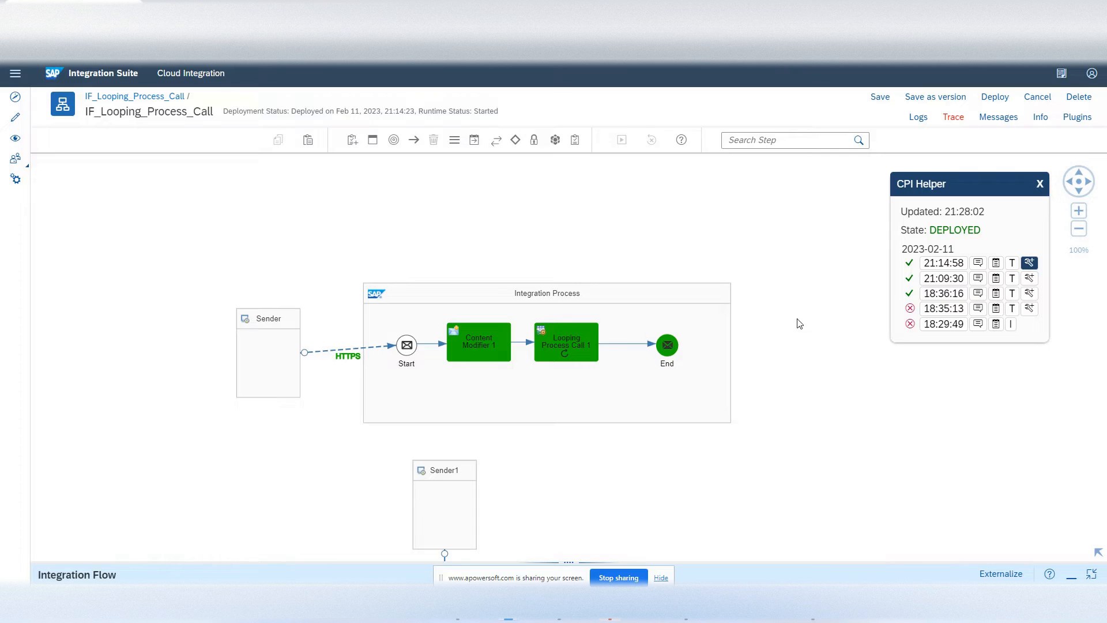
Step: Clear the 21:14:58 run's trace highlighting and examine the flow from the main Integration Process to Local Integration Process 1
{"action": "left_click", "coordinate": [1029, 263]}
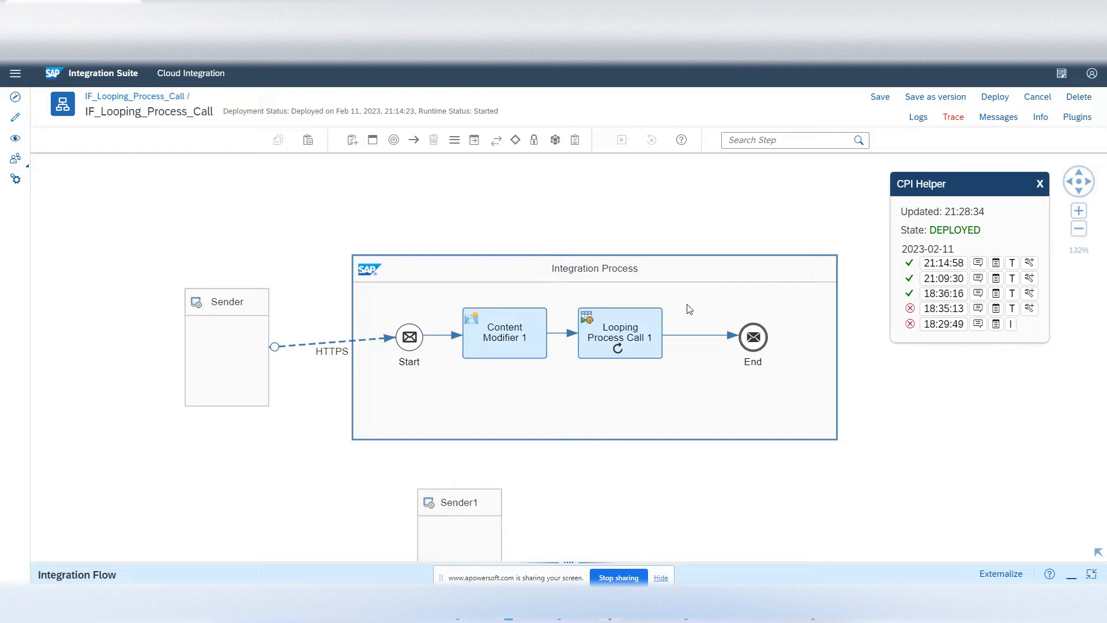
{"action": "left_click_drag", "start_coordinate": [925, 416], "coordinate": [905, 407]}
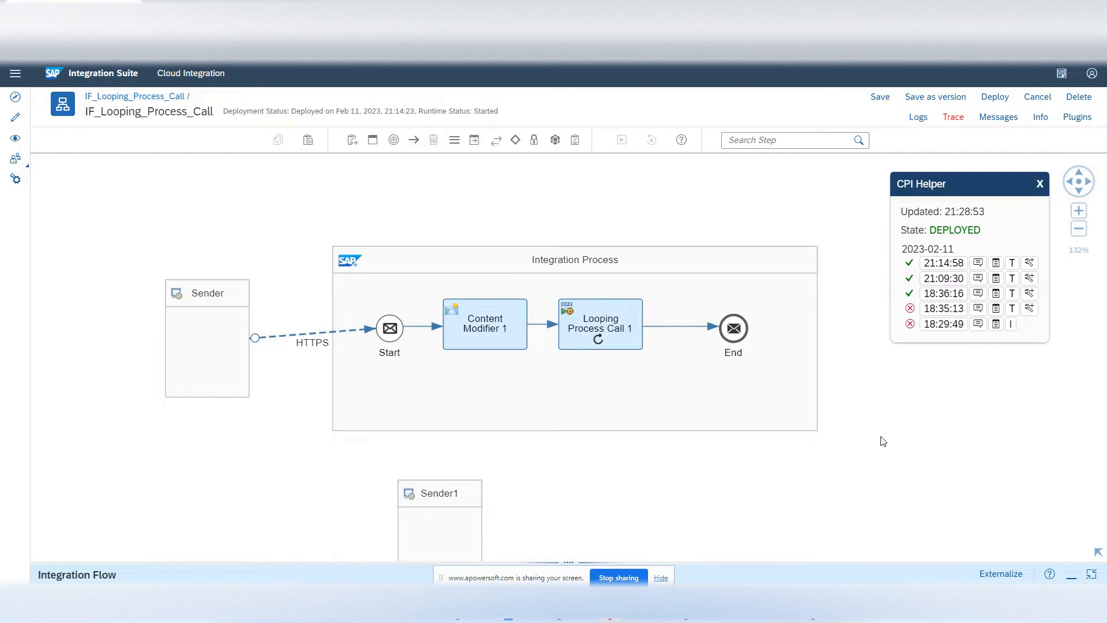
{"action": "left_click_drag", "start_coordinate": [880, 470], "coordinate": [795, 196]}
{"action": "left_click_drag", "start_coordinate": [610, 312], "coordinate": [661, 235]}
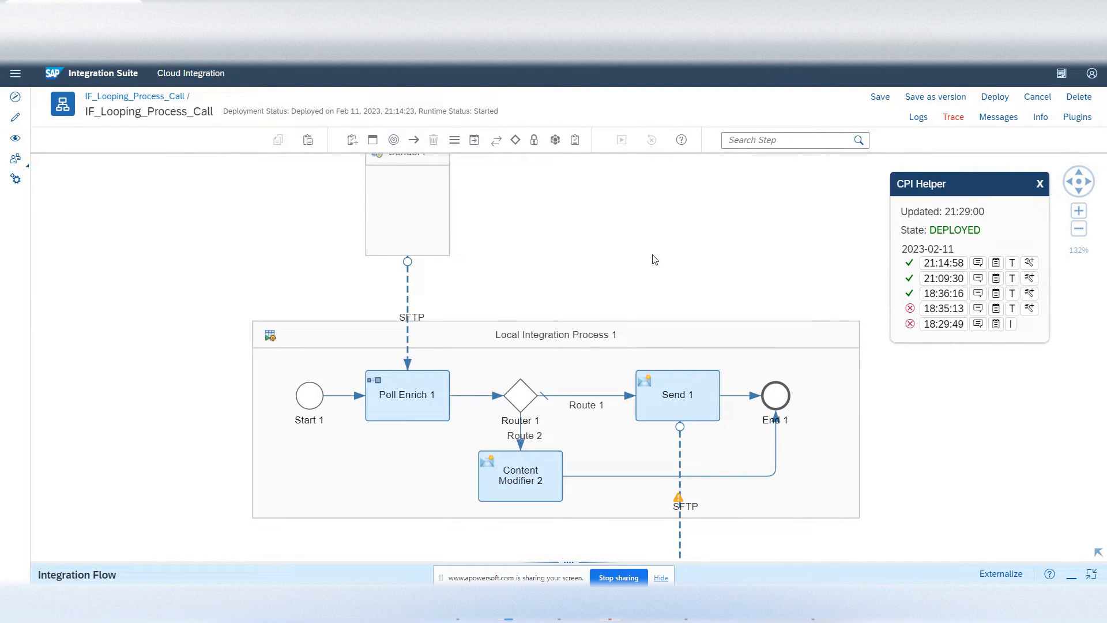
{"action": "scroll", "coordinate": [654, 260], "scroll_direction": "down", "scroll_amount": 1}
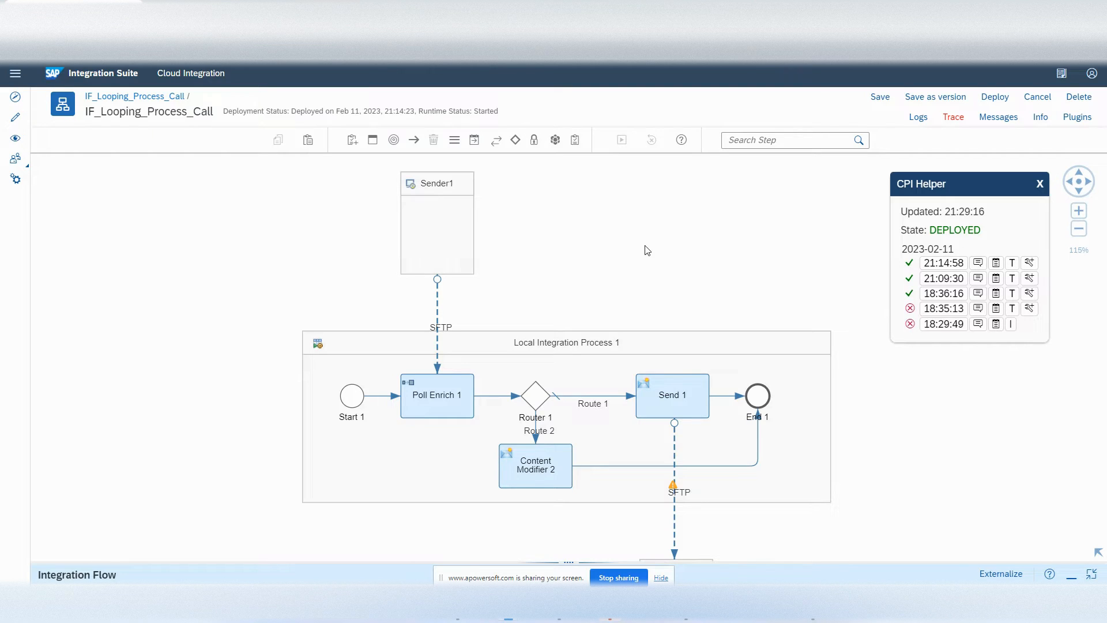
{"action": "scroll", "coordinate": [637, 248], "scroll_direction": "up", "scroll_amount": 1}
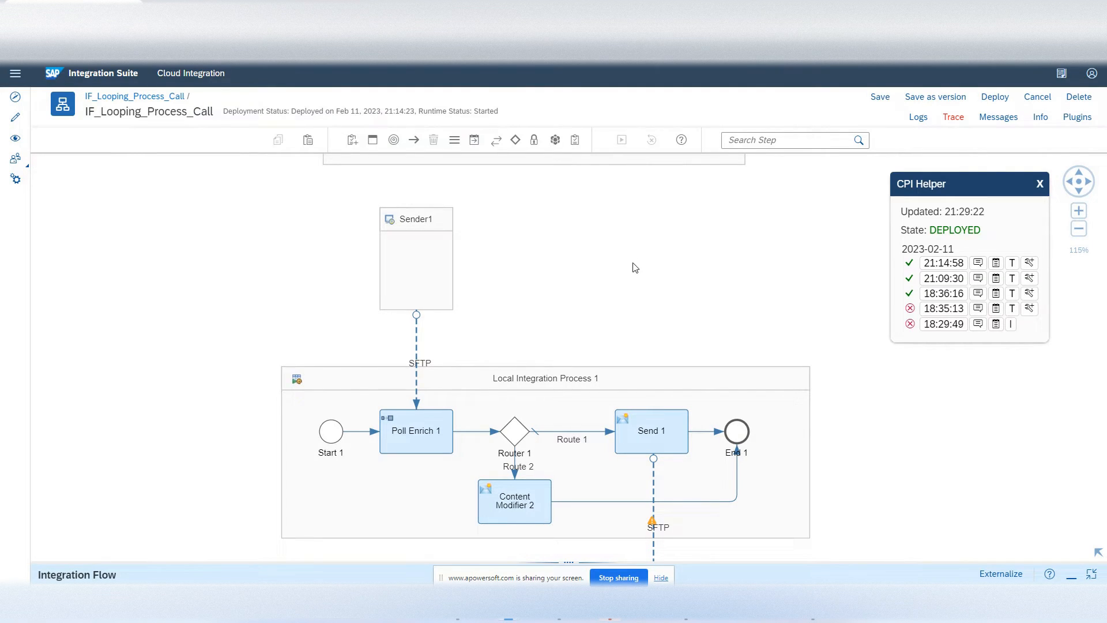
{"action": "left_click_drag", "start_coordinate": [634, 267], "coordinate": [668, 224]}
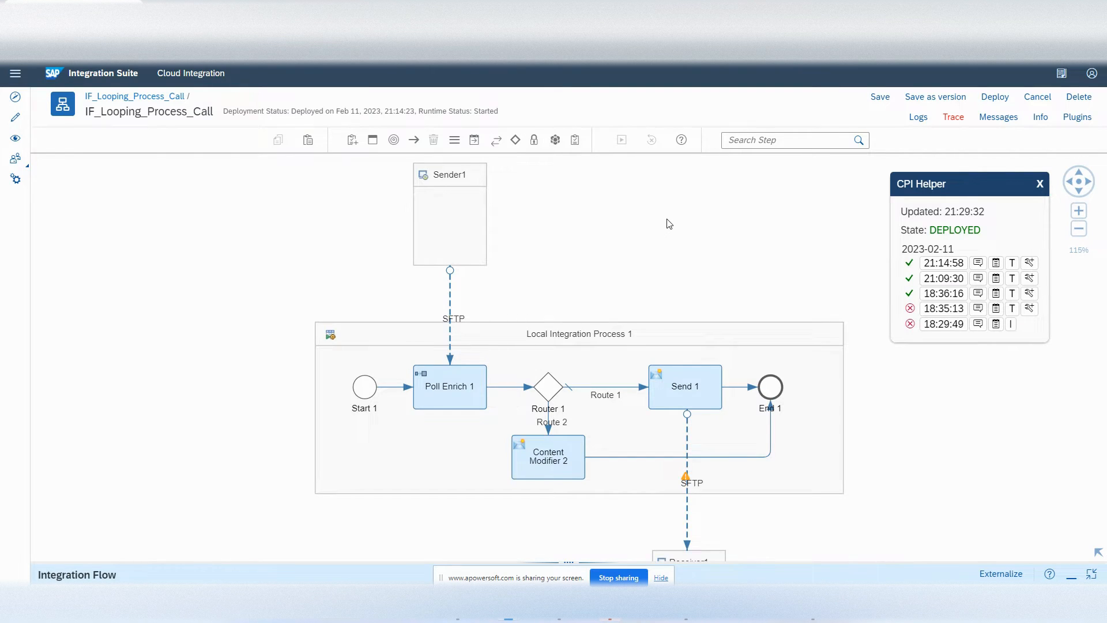
{"action": "left_click_drag", "start_coordinate": [669, 224], "coordinate": [667, 415]}
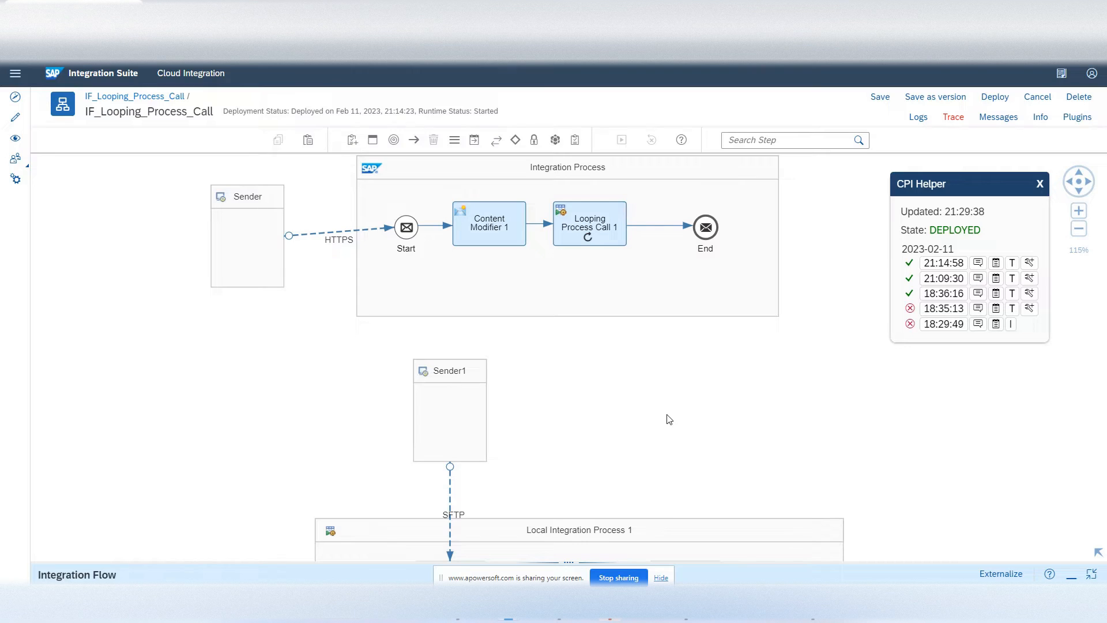
{"action": "left_click_drag", "start_coordinate": [667, 421], "coordinate": [663, 462]}
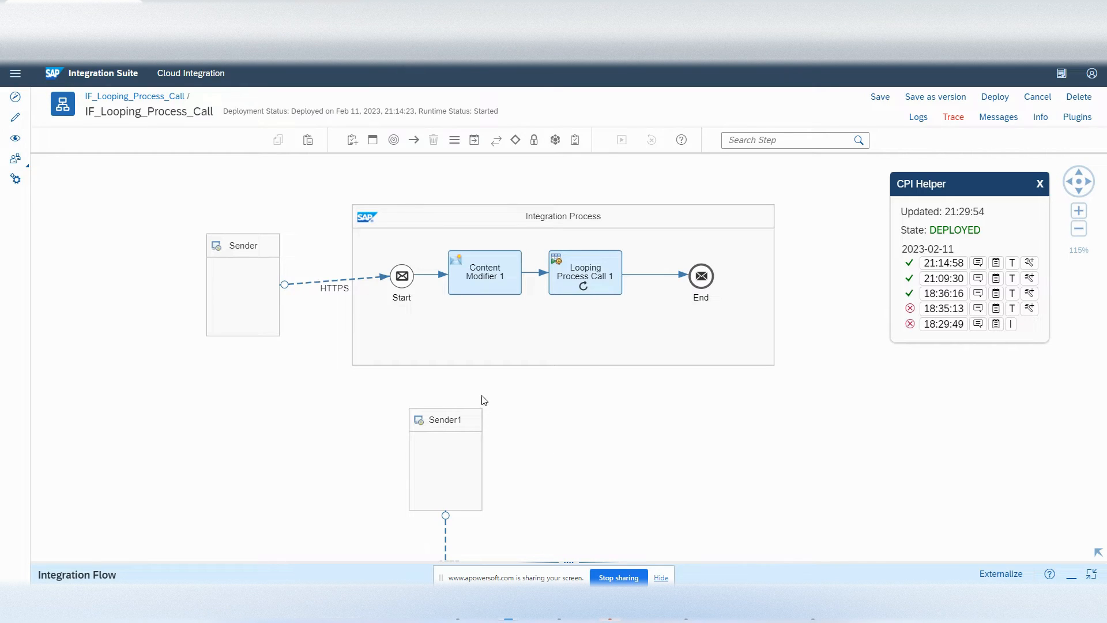
Step: Switch to Rebex Tiny SFTP Server, review its connection details and directories, and minimize it
{"action": "mouse_move", "coordinate": [814, 618]}
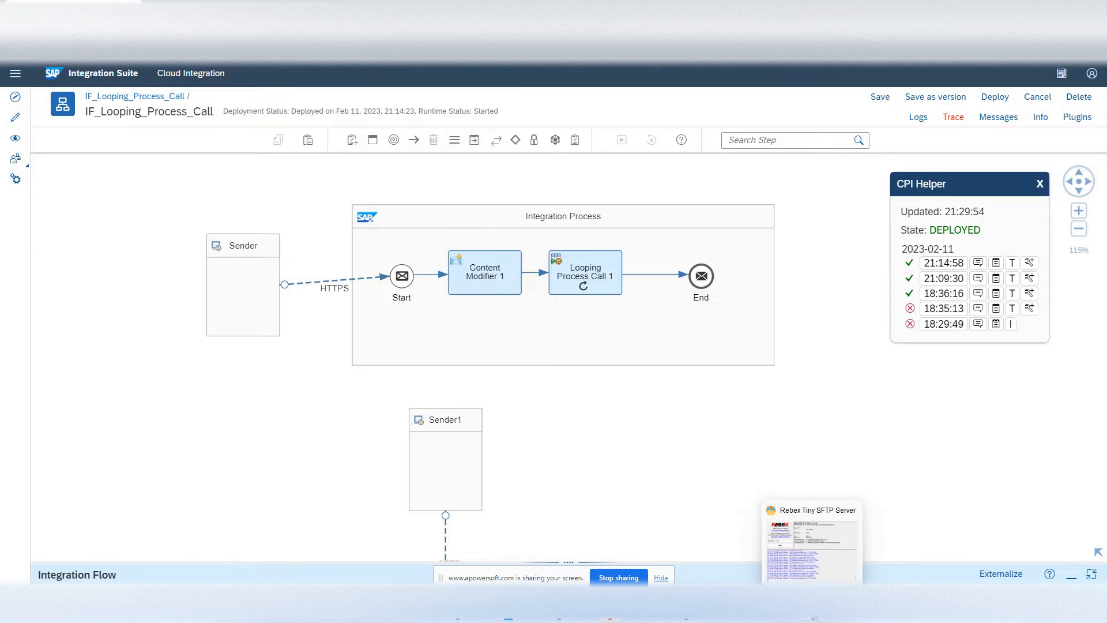
{"action": "left_click", "coordinate": [829, 570]}
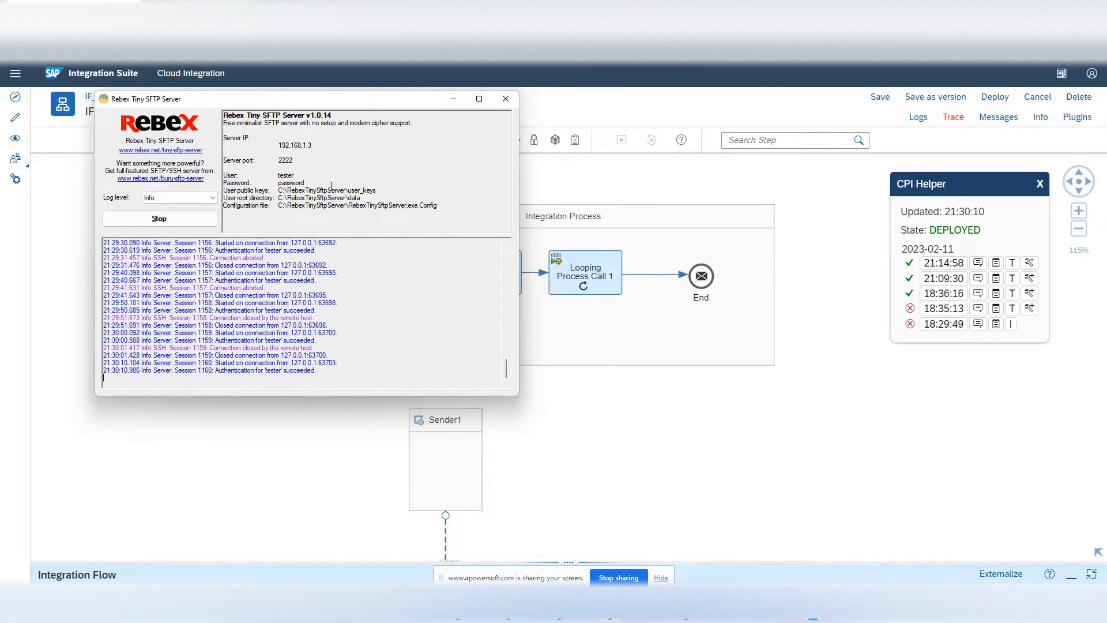
{"action": "left_click_drag", "start_coordinate": [419, 208], "coordinate": [196, 138]}
{"action": "left_click", "coordinate": [453, 99]}
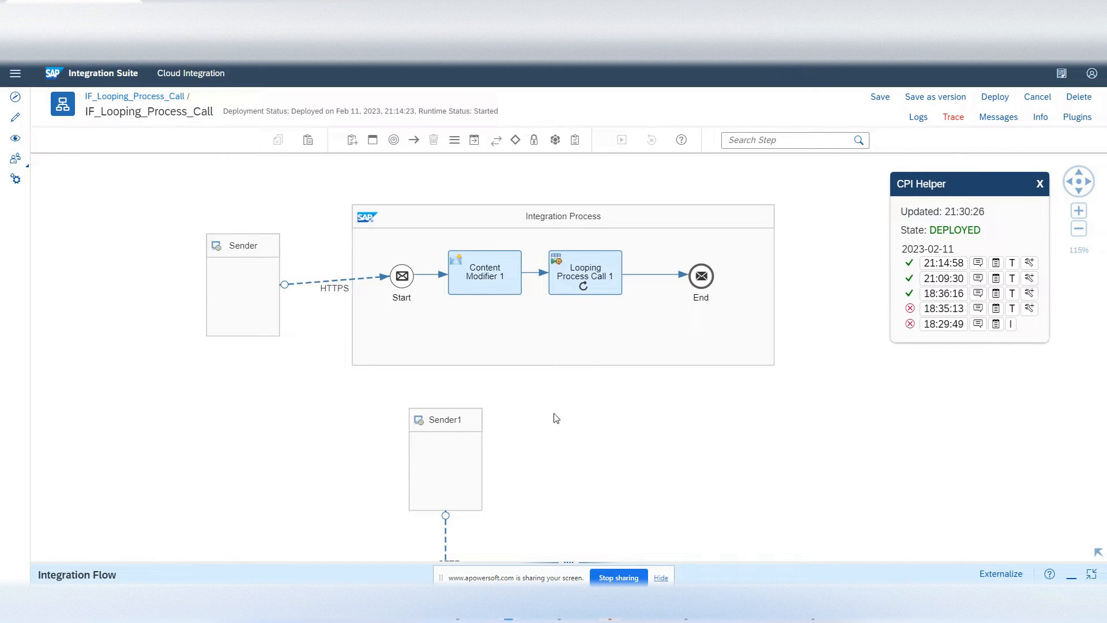
Step: Open Notepad and write the scenario line "SFTP Source (2-5 files) ==> SFTP Target"
{"action": "left_click", "coordinate": [346, 618]}
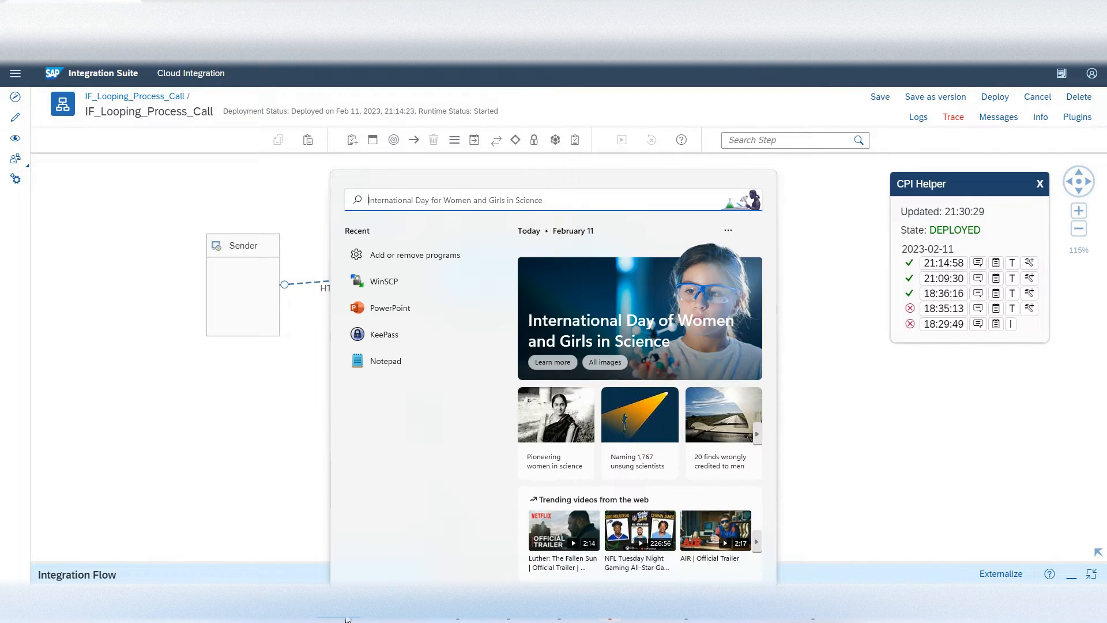
{"action": "left_click", "coordinate": [399, 362]}
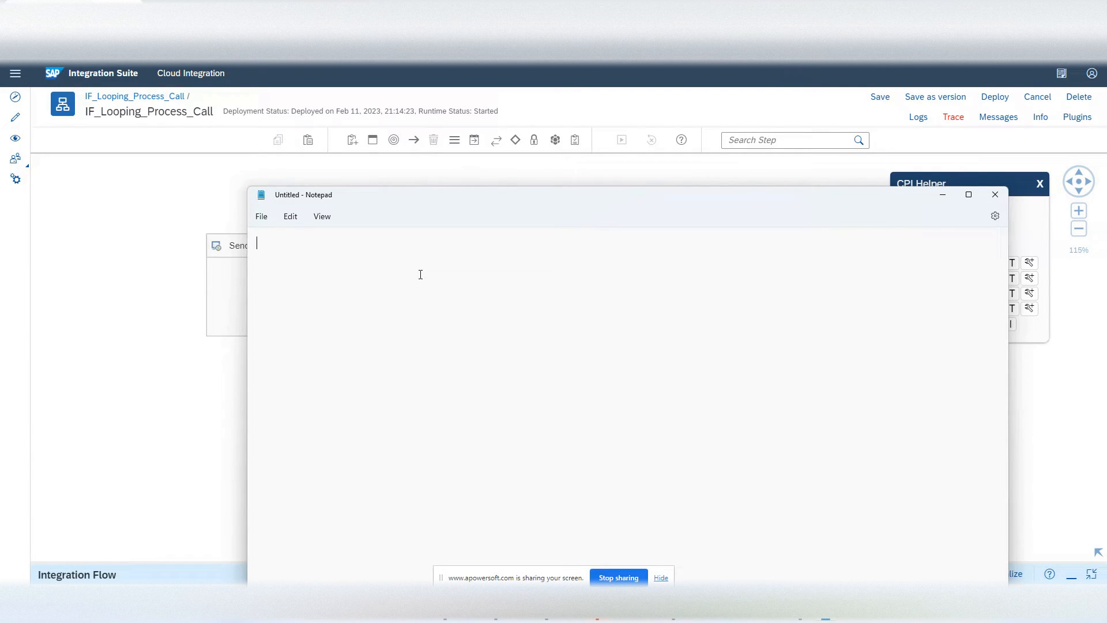
{"action": "type", "text": "SFTP Source (2-5)"}
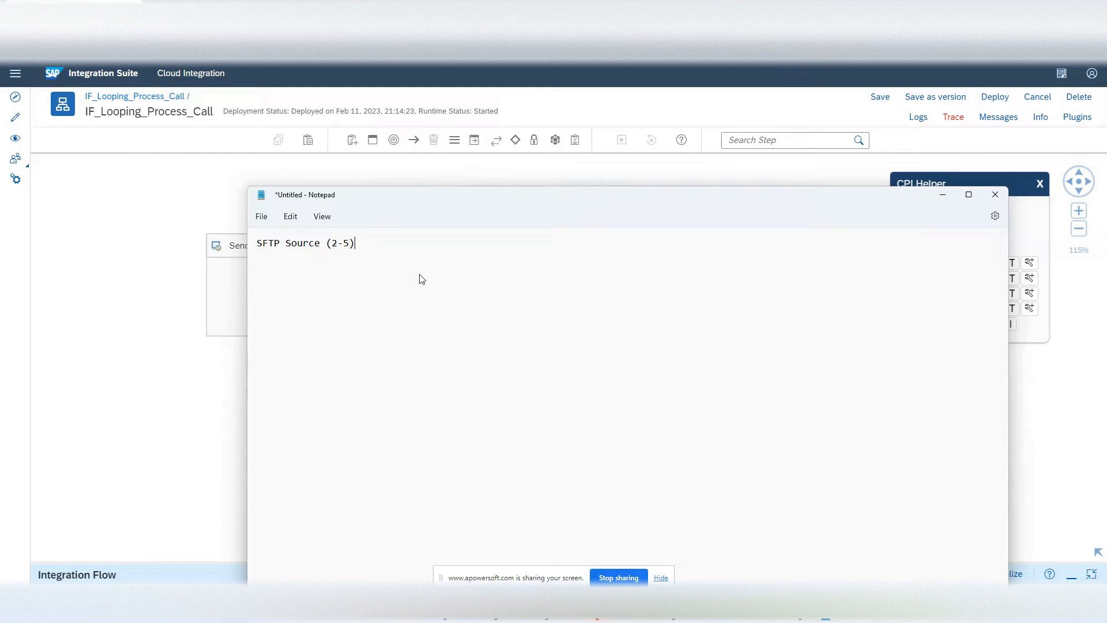
{"action": "type", "text": " files"}
{"action": "type", "text": "==>  SFTP Target"}
{"action": "key", "text": "Return"}
Step: Add the note line "HTTPS Endpoint --> Called by a third party software"
{"action": "type", "text": "PS Endpo"}
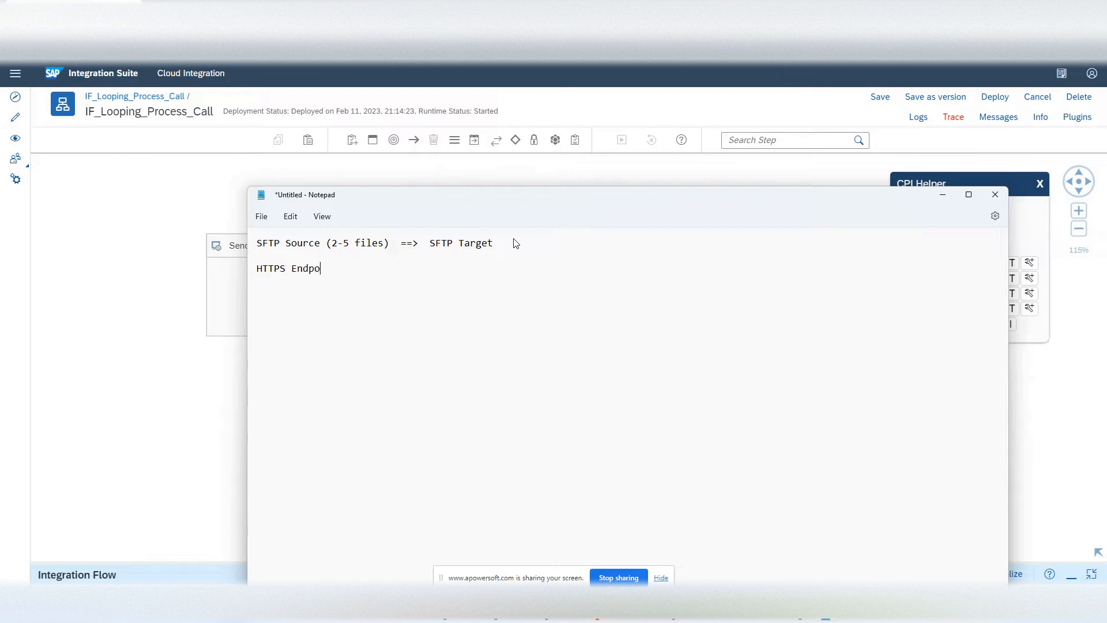
{"action": "type", "text": "int -->"}
{"action": "type", "text": "Called by a third party spftw"}
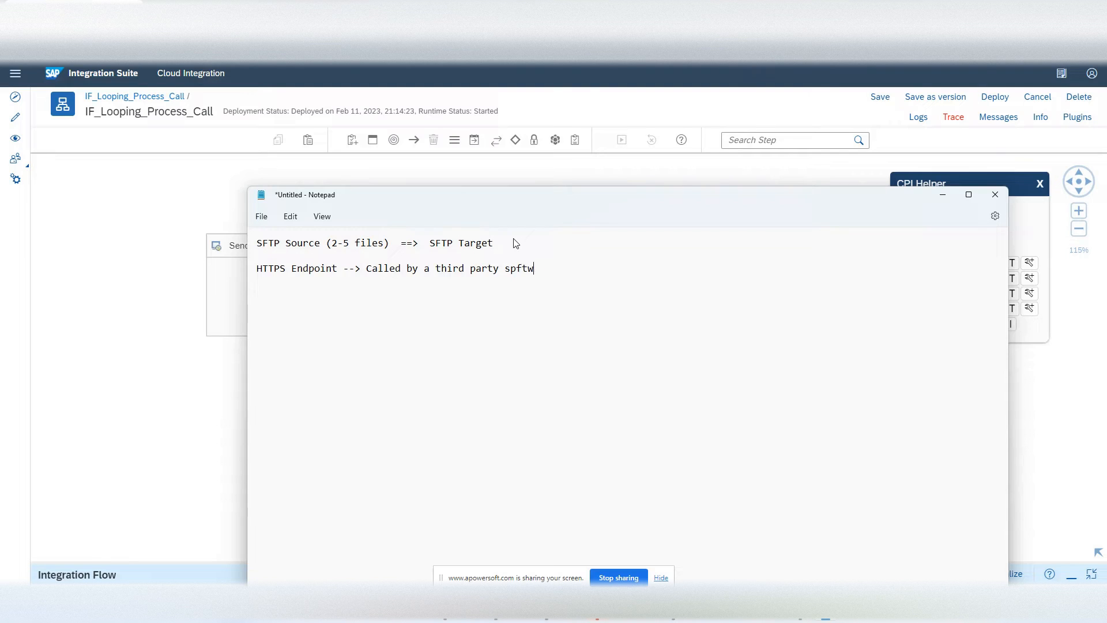
{"action": "key", "text": "BackSpace"}
{"action": "key", "text": "BackSpace"}
{"action": "key", "text": "BackSpace"}
{"action": "key", "text": "BackSpace"}
{"action": "type", "text": "oftware"}
{"action": "key", "text": "Return"}
Step: Refer to the flow's Poll Enrich step and add the note line "Poll Enrich -SFTP Adapter Variant" in Notepad
{"action": "key", "text": "alt+Tab"}
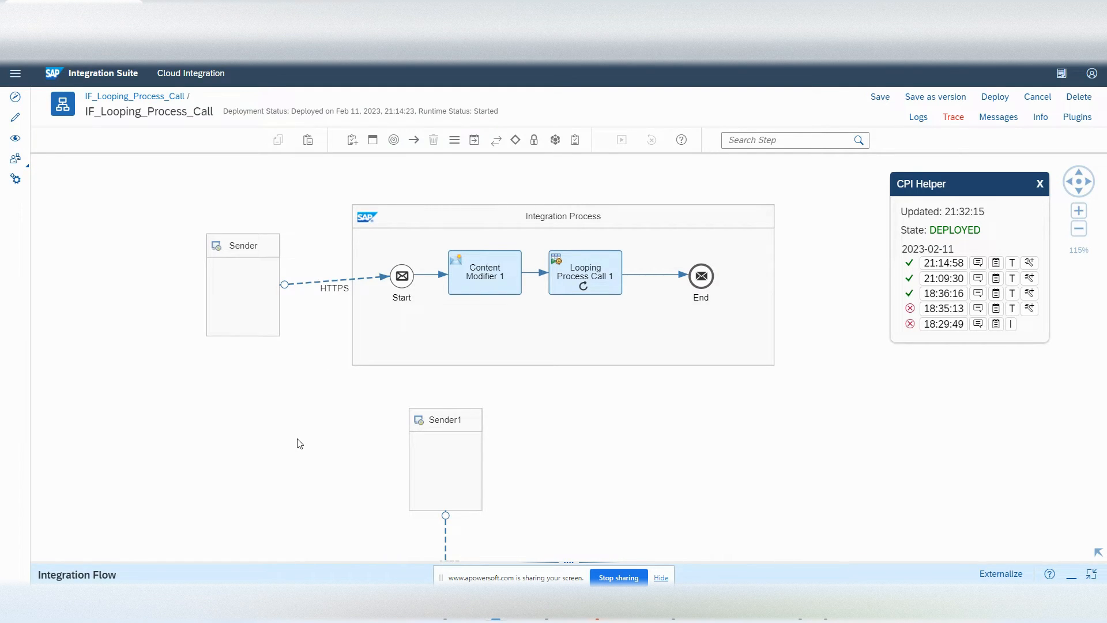
{"action": "left_click_drag", "start_coordinate": [299, 444], "coordinate": [272, 242]}
{"action": "key", "text": "alt+Tab"}
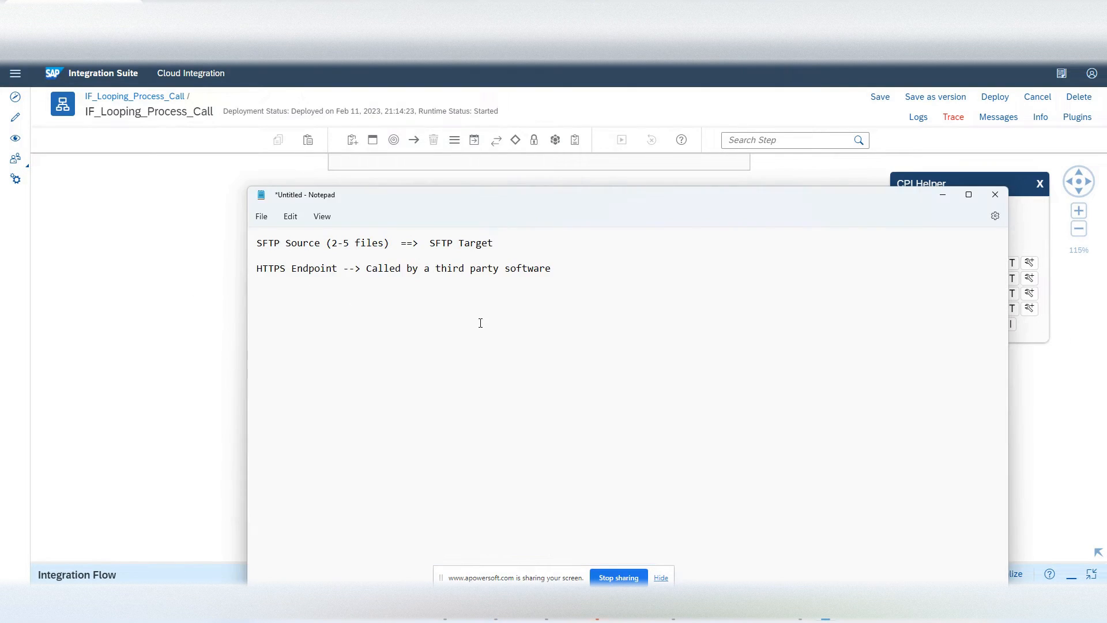
{"action": "type", "text": "Poll Enrich"}
{"action": "key", "text": "alt+Tab"}
{"action": "key", "text": "alt+Tab"}
{"action": "type", "text": "-SFTP Adapter Va"}
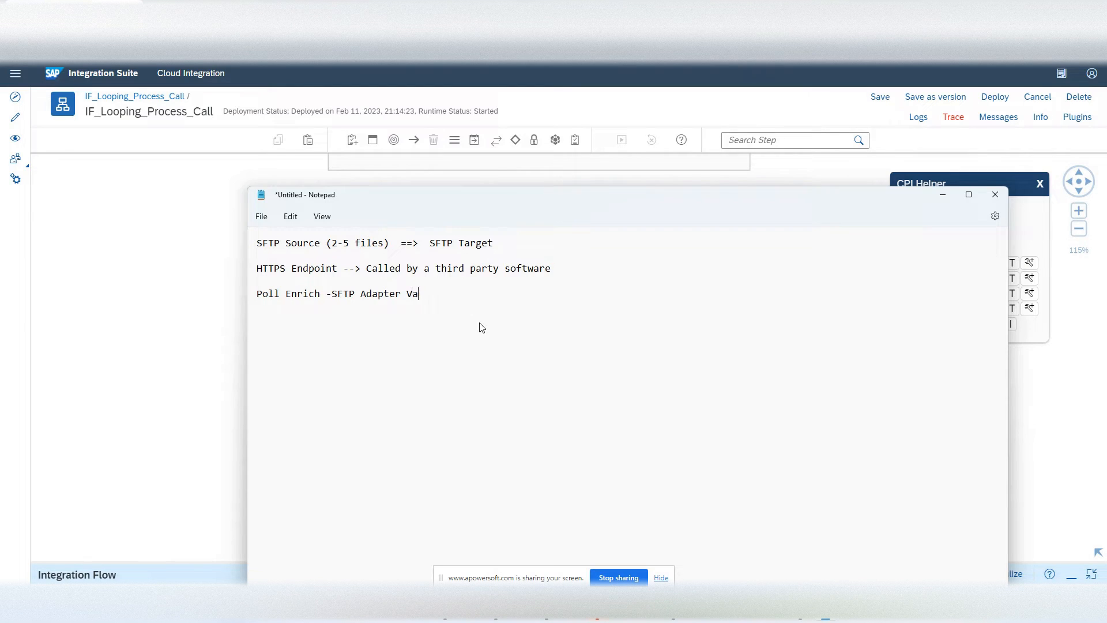
{"action": "type", "text": "riant"}
Step: Switch back to the integration flow and inspect the source and processing settings of the SFTP channel between Sender1 and Poll Enrich 1
{"action": "key", "text": "alt+Tab"}
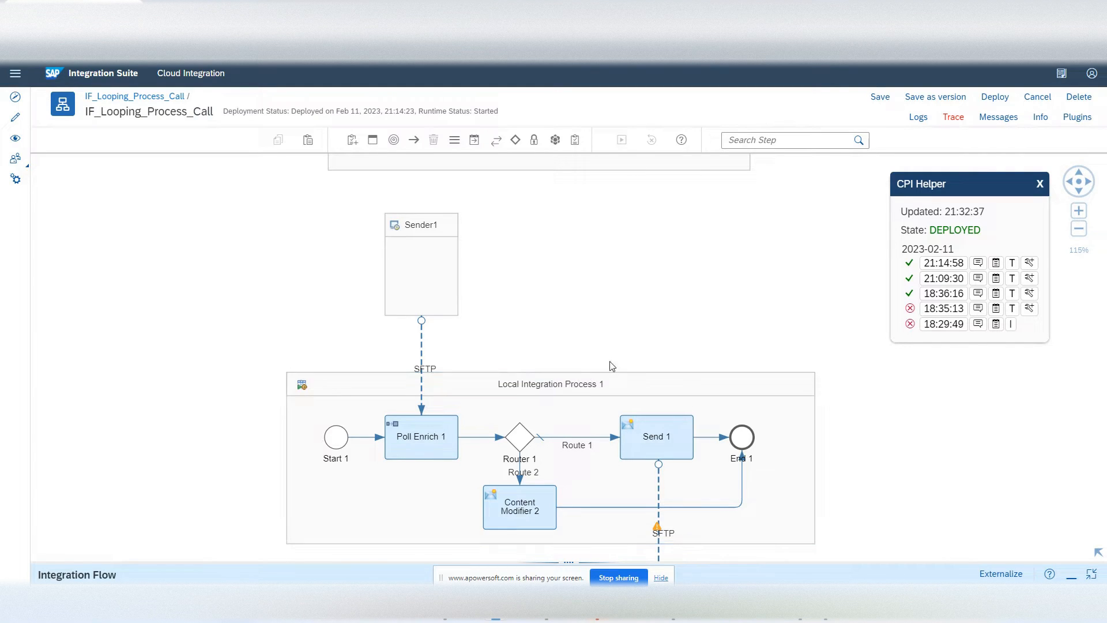
{"action": "scroll", "coordinate": [625, 296], "scroll_direction": "down", "scroll_amount": 1}
{"action": "left_click", "coordinate": [429, 324]}
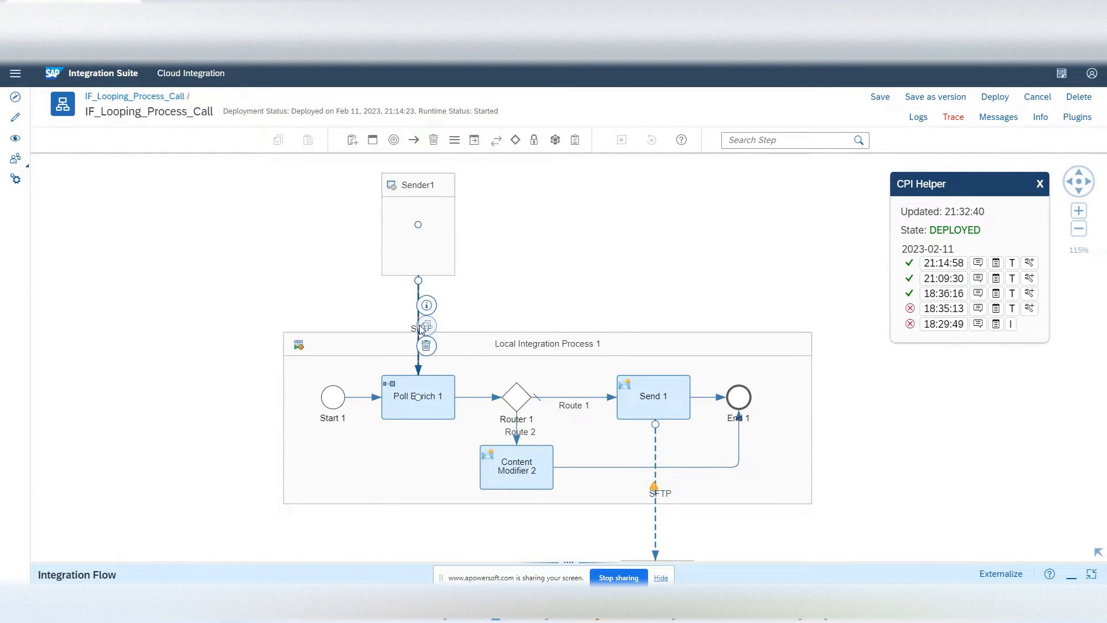
{"action": "left_click", "coordinate": [371, 563]}
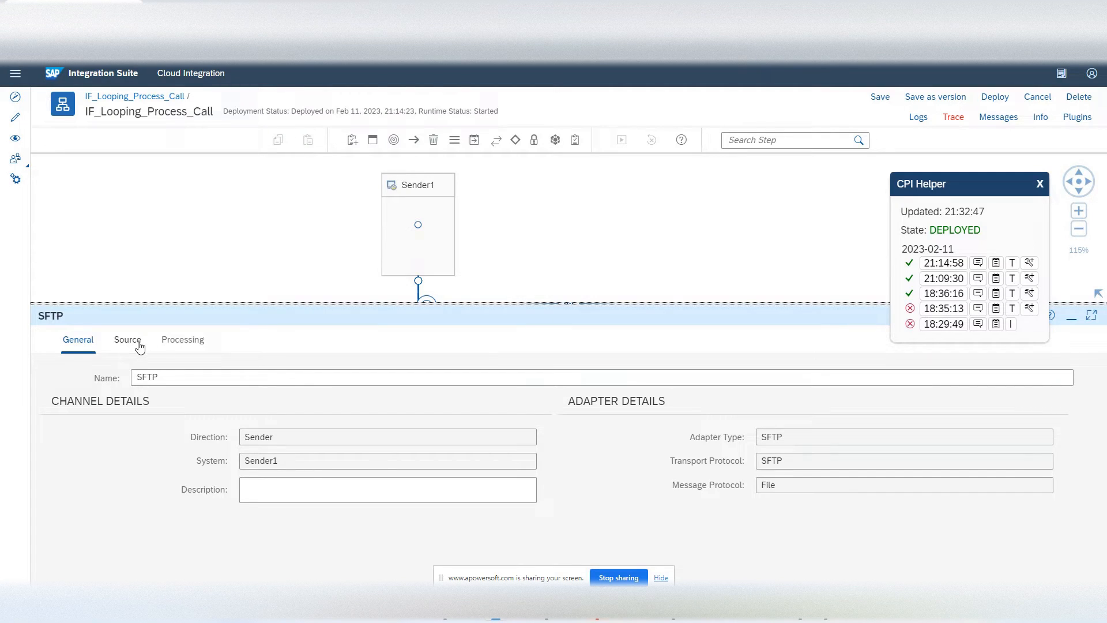
{"action": "left_click", "coordinate": [137, 344]}
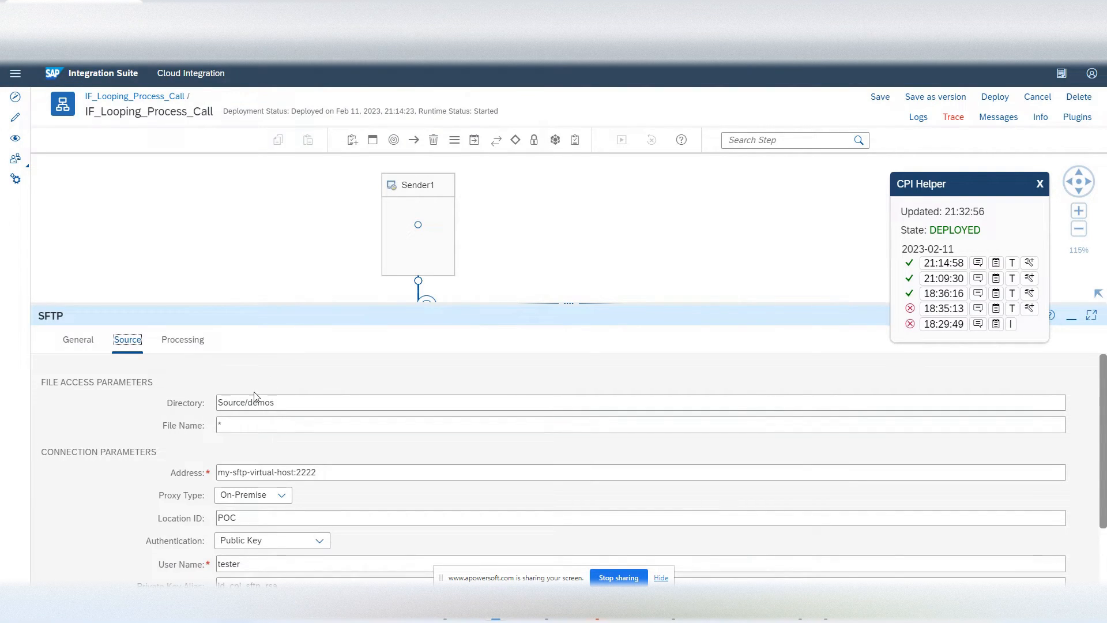
{"action": "left_click", "coordinate": [191, 350]}
{"action": "left_click", "coordinate": [127, 341]}
{"action": "left_click", "coordinate": [181, 341]}
{"action": "left_click_drag", "start_coordinate": [240, 302], "coordinate": [634, 578]}
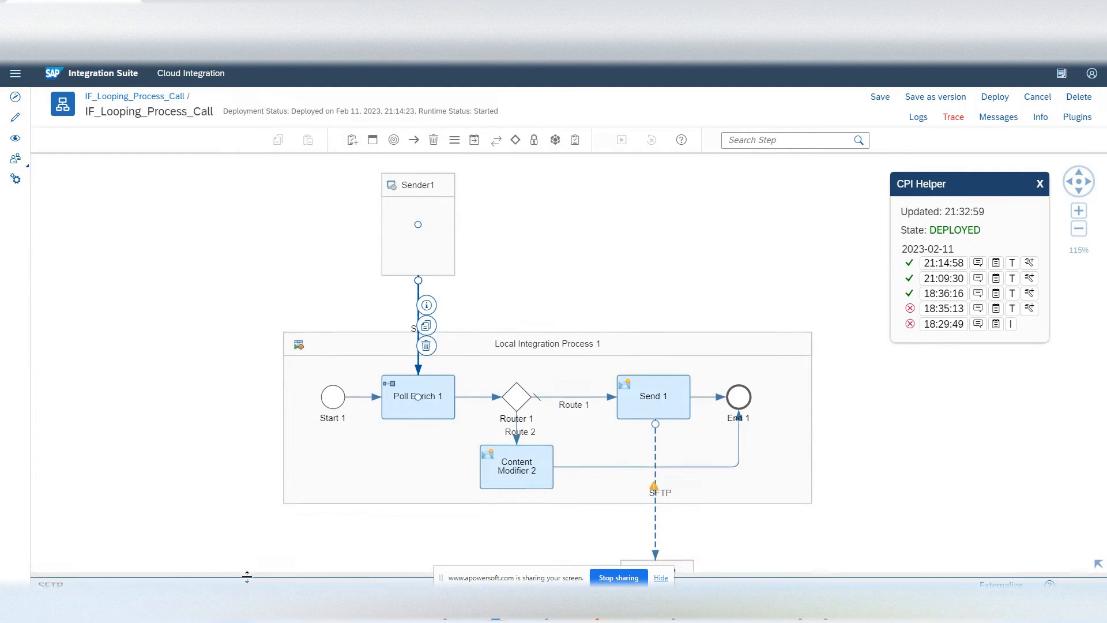
Step: Show the processing settings of Looping Process Call 1 in the main Integration Process
{"action": "scroll", "coordinate": [584, 299], "scroll_direction": "up", "scroll_amount": 5}
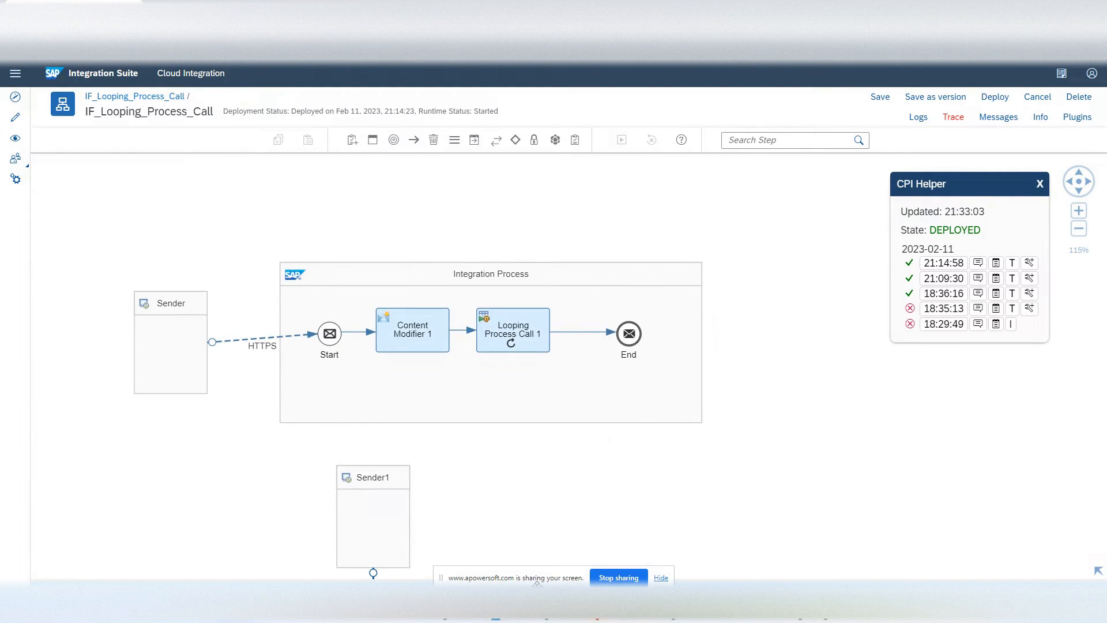
{"action": "left_click_drag", "start_coordinate": [546, 502], "coordinate": [570, 498]}
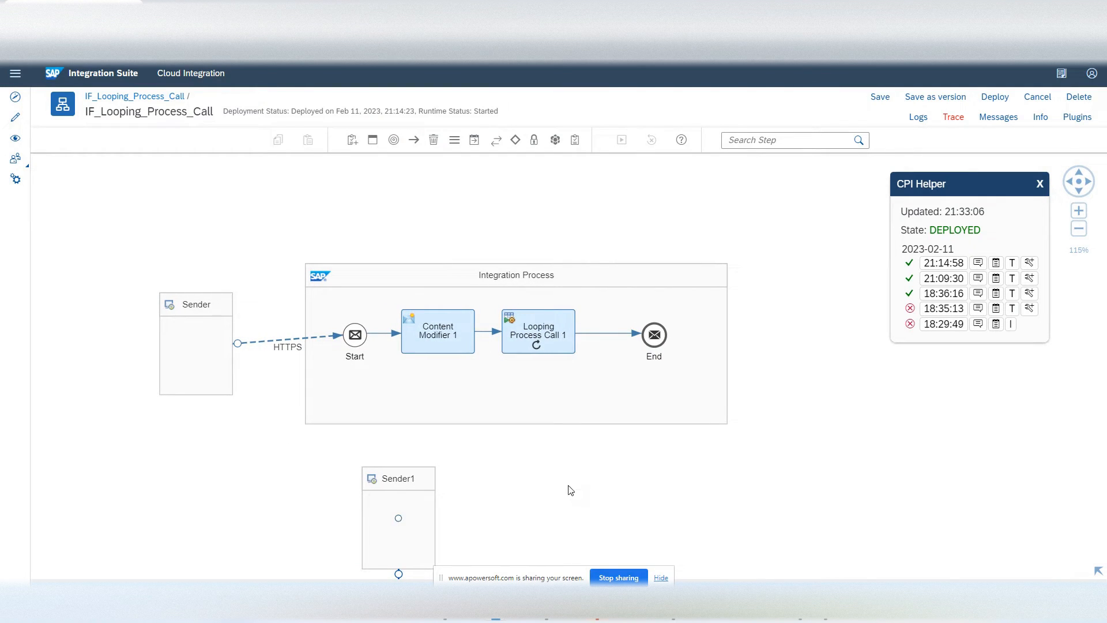
{"action": "scroll", "coordinate": [562, 486], "scroll_direction": "up", "scroll_amount": 1}
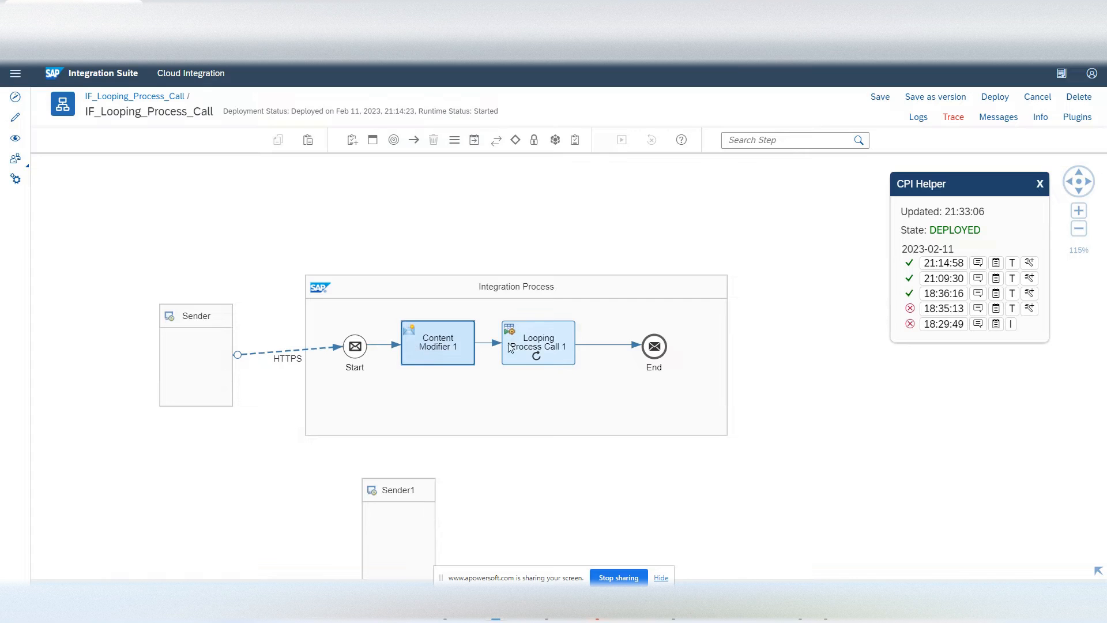
{"action": "left_click", "coordinate": [542, 349]}
{"action": "left_click_drag", "start_coordinate": [563, 521], "coordinate": [539, 448]}
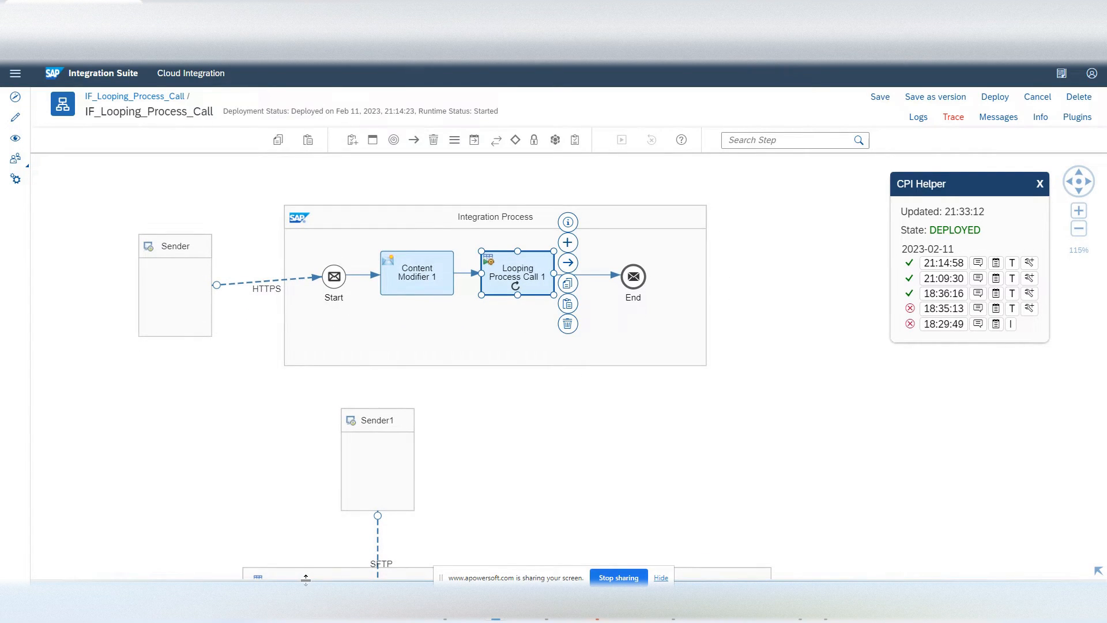
{"action": "left_click_drag", "start_coordinate": [305, 578], "coordinate": [274, 379]}
{"action": "left_click", "coordinate": [138, 405]}
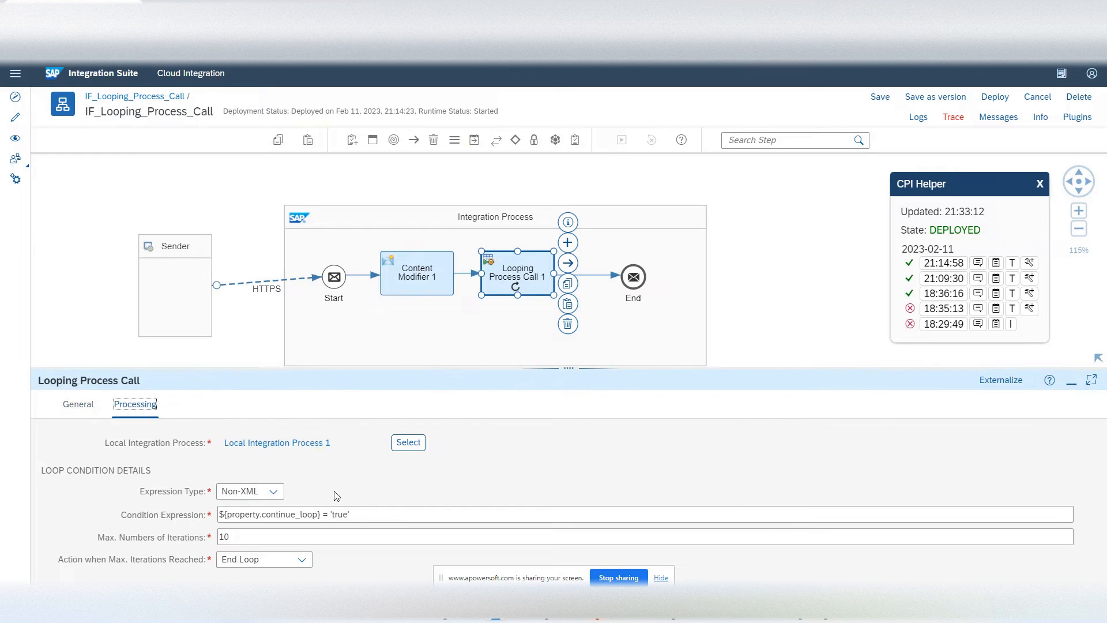
Step: Review the selectable local integration processes and expression types for the looping call, keeping the current choices
{"action": "left_click", "coordinate": [408, 443]}
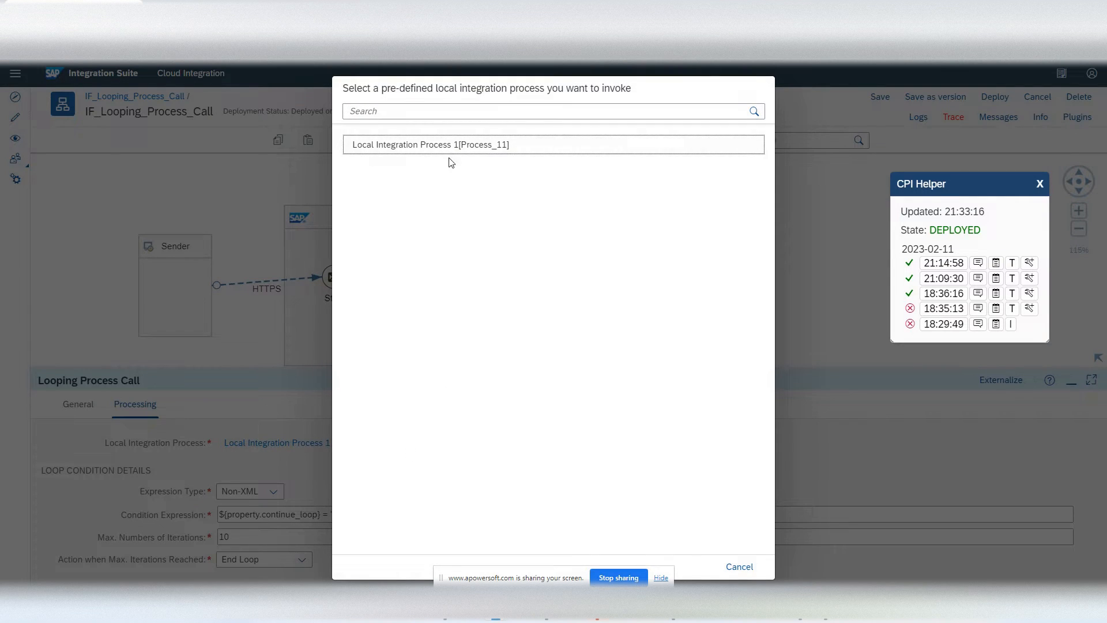
{"action": "left_click", "coordinate": [742, 568]}
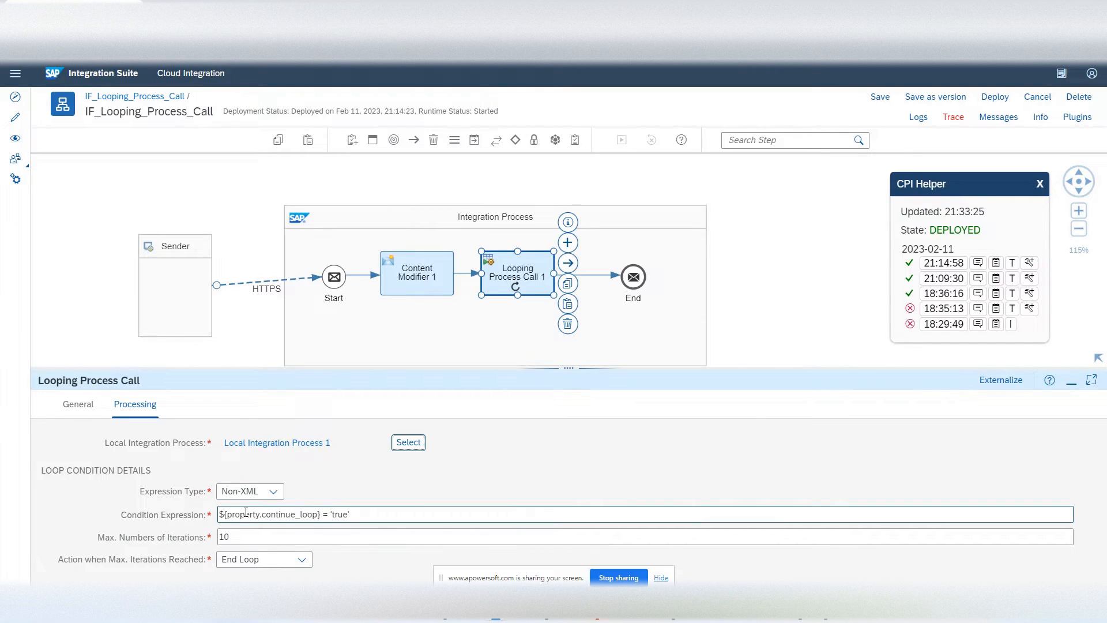
{"action": "left_click", "coordinate": [271, 491]}
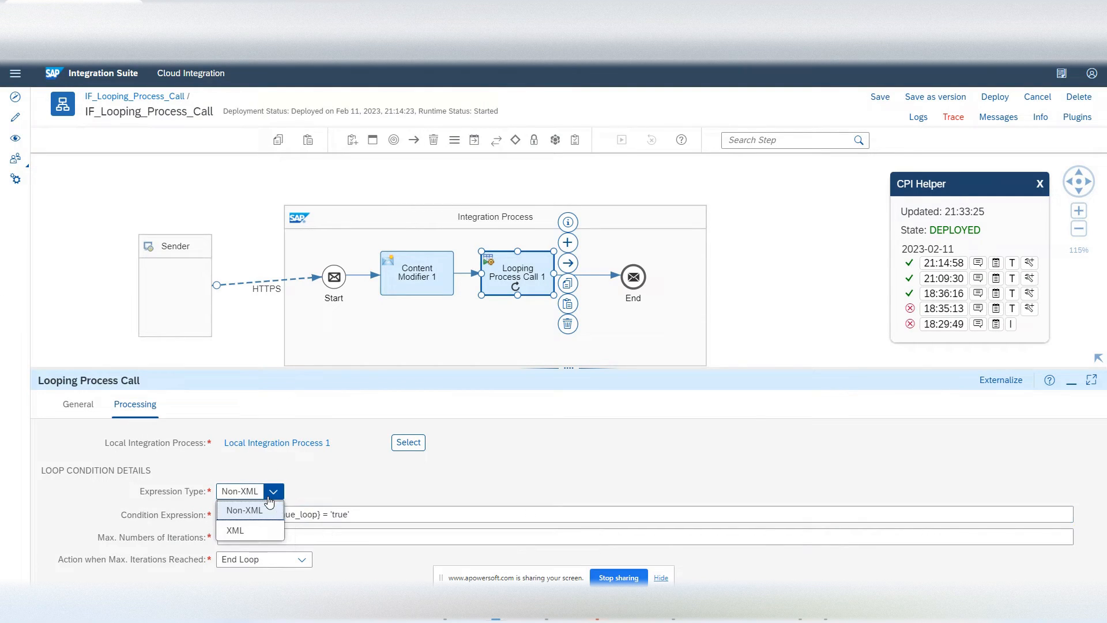
{"action": "left_click", "coordinate": [293, 470]}
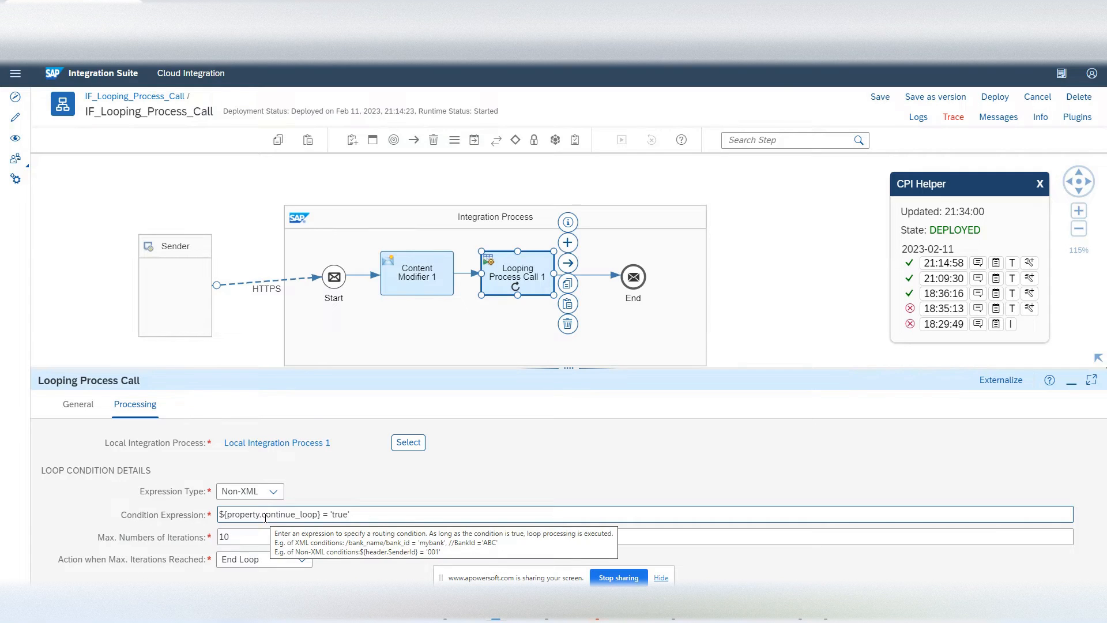
Step: Show the exchange properties defined in Content Modifier 1
{"action": "left_click", "coordinate": [434, 268]}
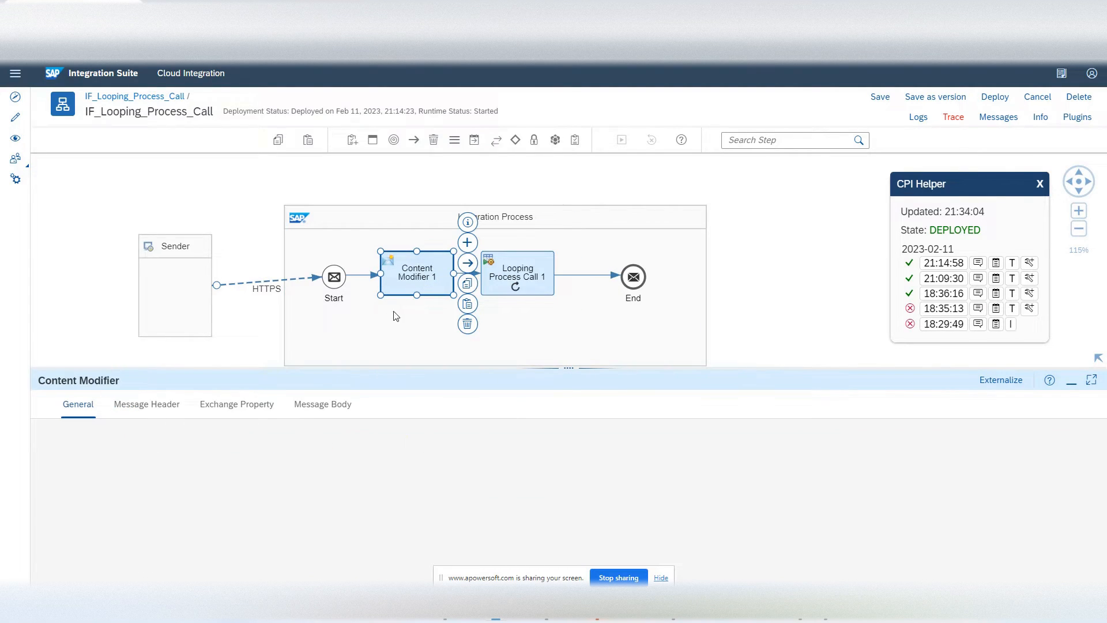
{"action": "left_click", "coordinate": [250, 407]}
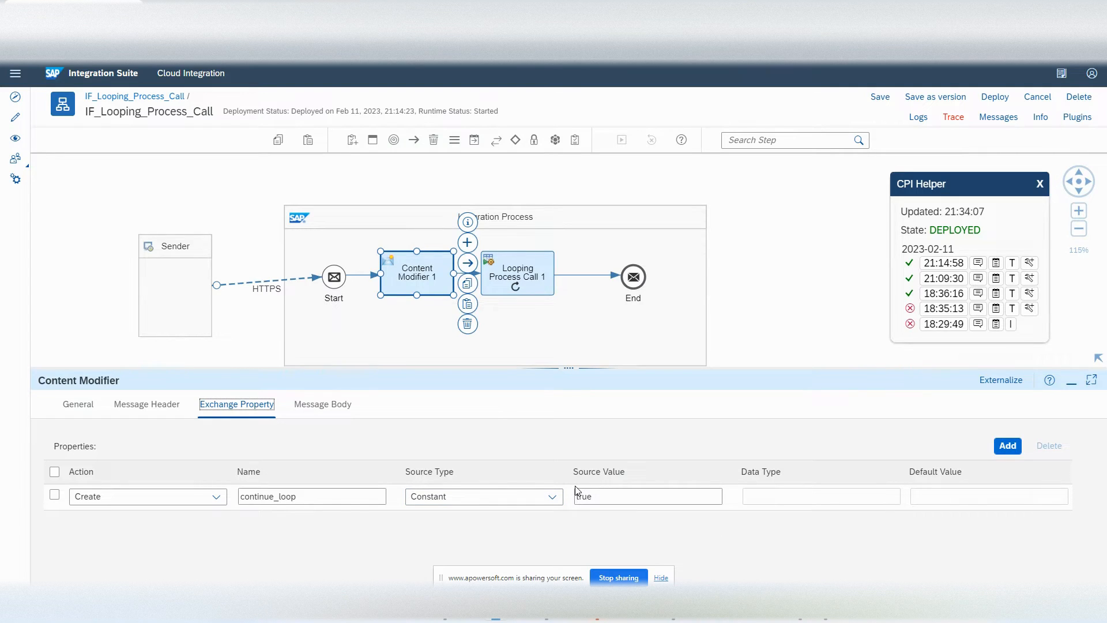
Step: Show the processing settings of Looping Process Call 1 and examine its condition expression and maximum number of iterations
{"action": "left_click", "coordinate": [505, 293]}
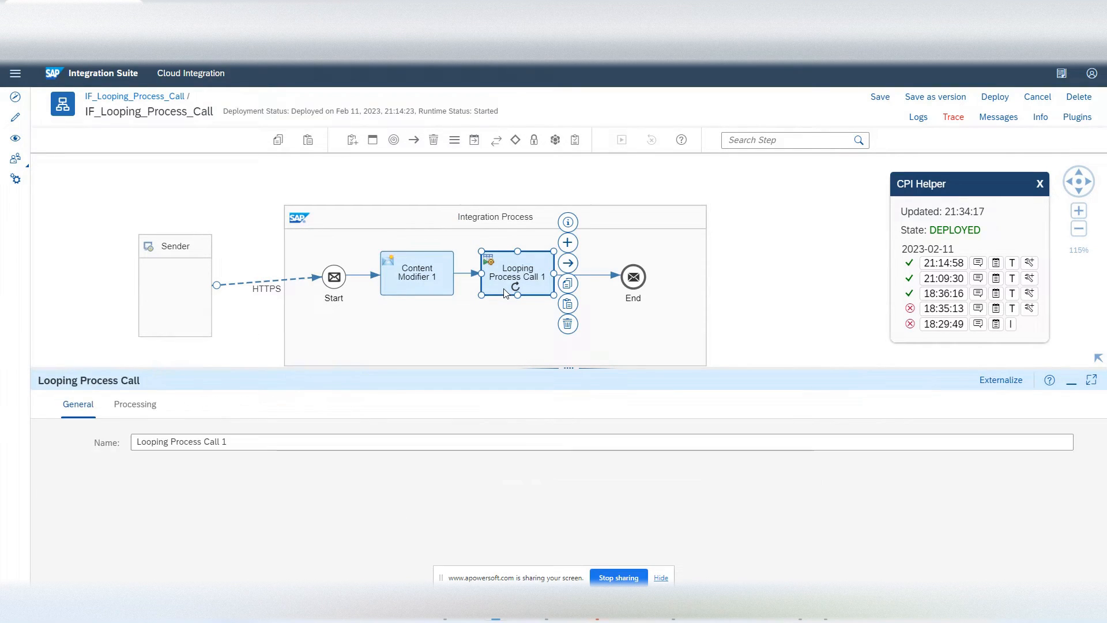
{"action": "left_click", "coordinate": [131, 413]}
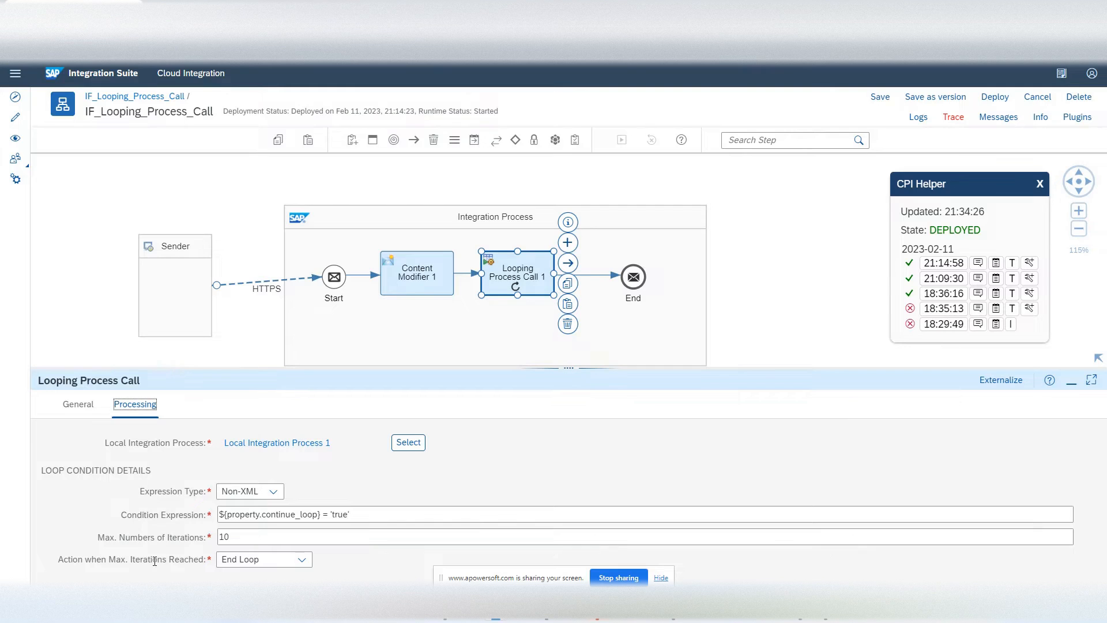
{"action": "left_click", "coordinate": [268, 537]}
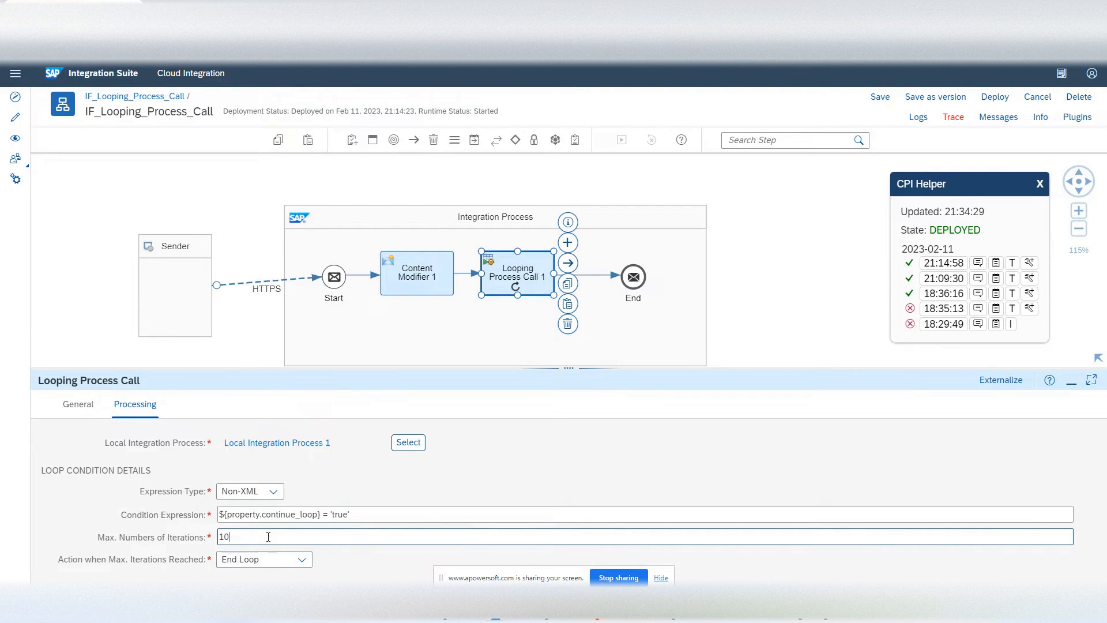
{"action": "type", "text": "0"}
{"action": "key", "text": "BackSpace"}
{"action": "left_click_drag", "start_coordinate": [353, 514], "coordinate": [213, 515]}
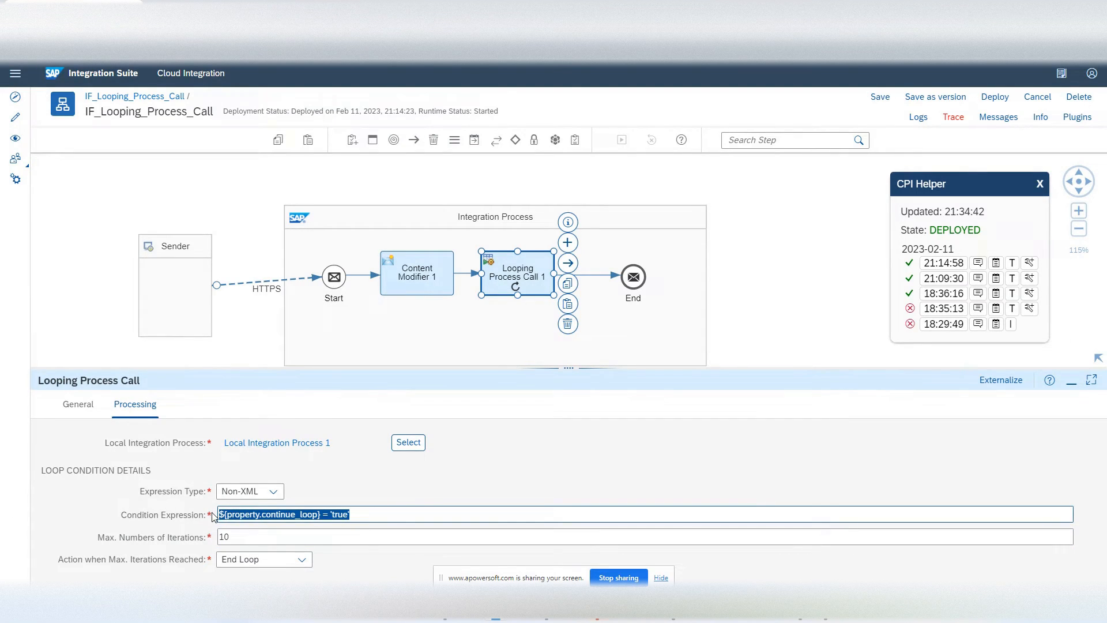
{"action": "left_click", "coordinate": [251, 539]}
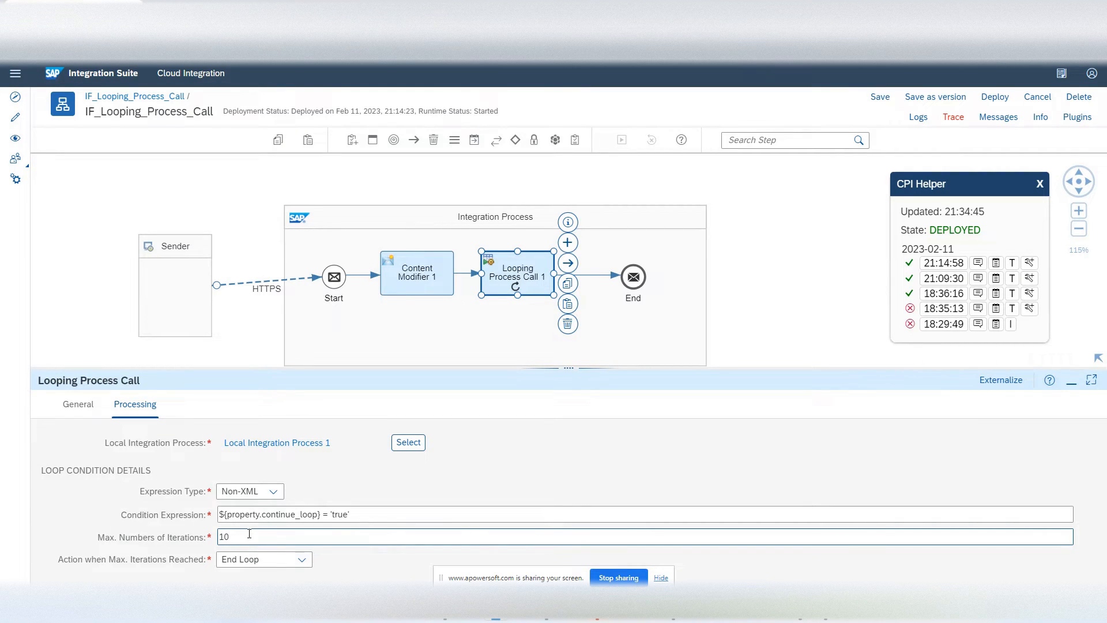
Step: Review the available actions for when the maximum iterations are reached, keeping the current choice
{"action": "left_click", "coordinate": [299, 577]}
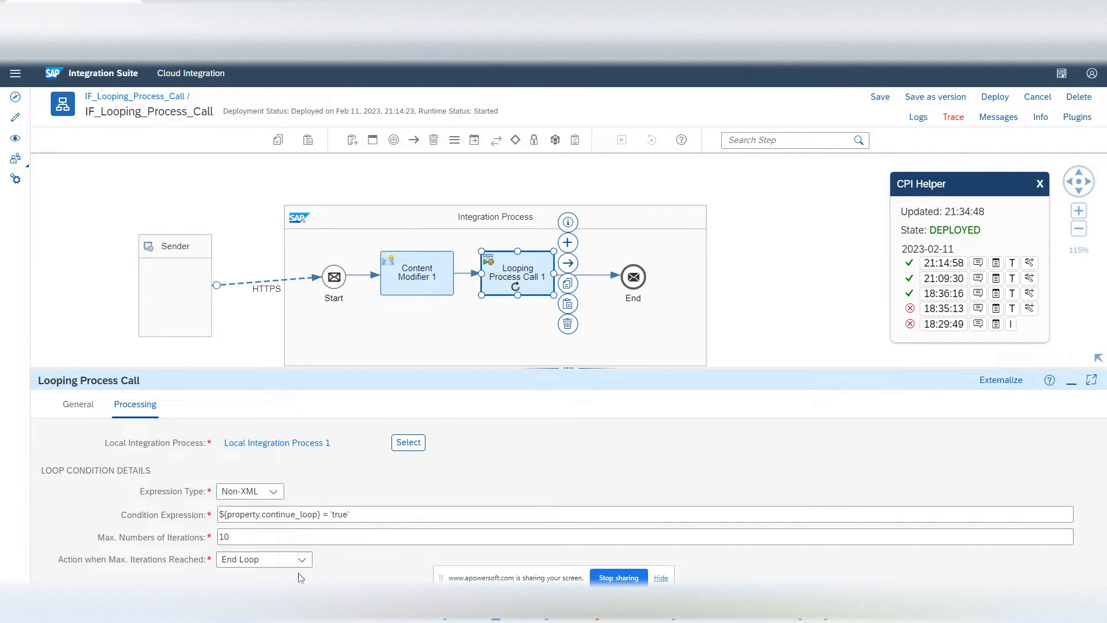
{"action": "left_click", "coordinate": [294, 562]}
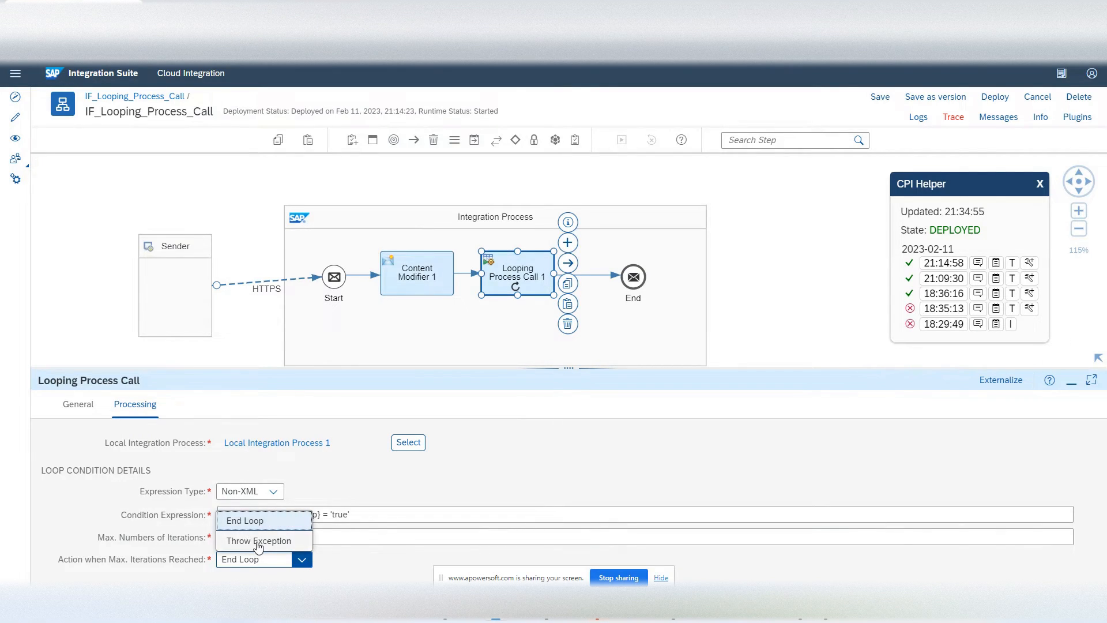
{"action": "left_click", "coordinate": [344, 573]}
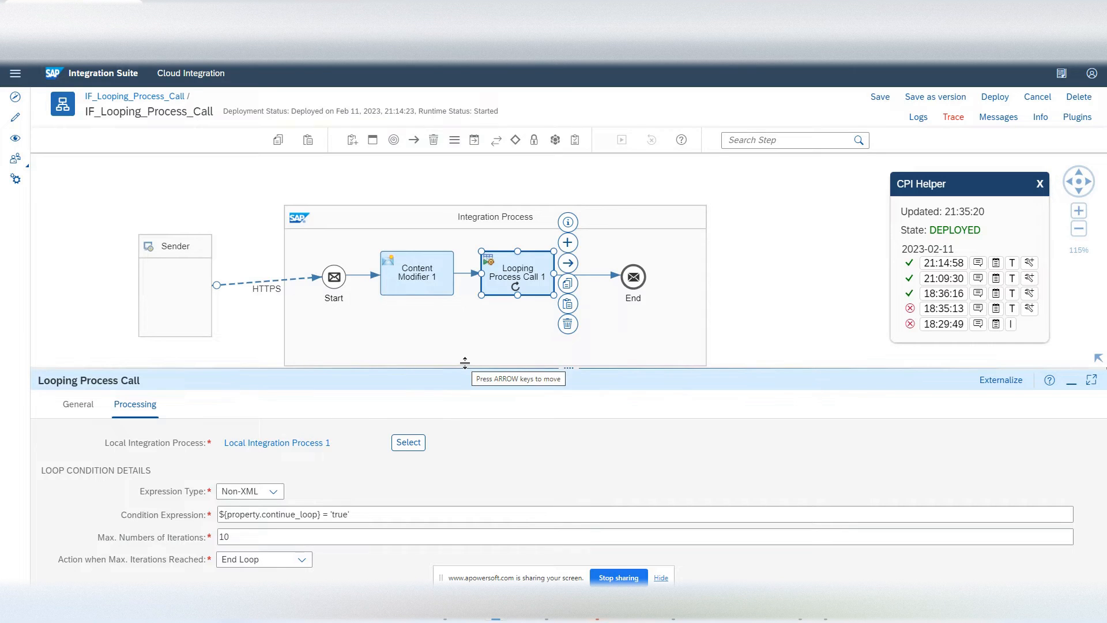
Step: Return to Content Modifier 1 and show its exchange properties
{"action": "mouse_move", "coordinate": [465, 362]}
{"action": "left_mouse_down"}
{"action": "mouse_move", "coordinate": [445, 490]}
{"action": "mouse_move", "coordinate": [449, 377]}
{"action": "left_mouse_up"}
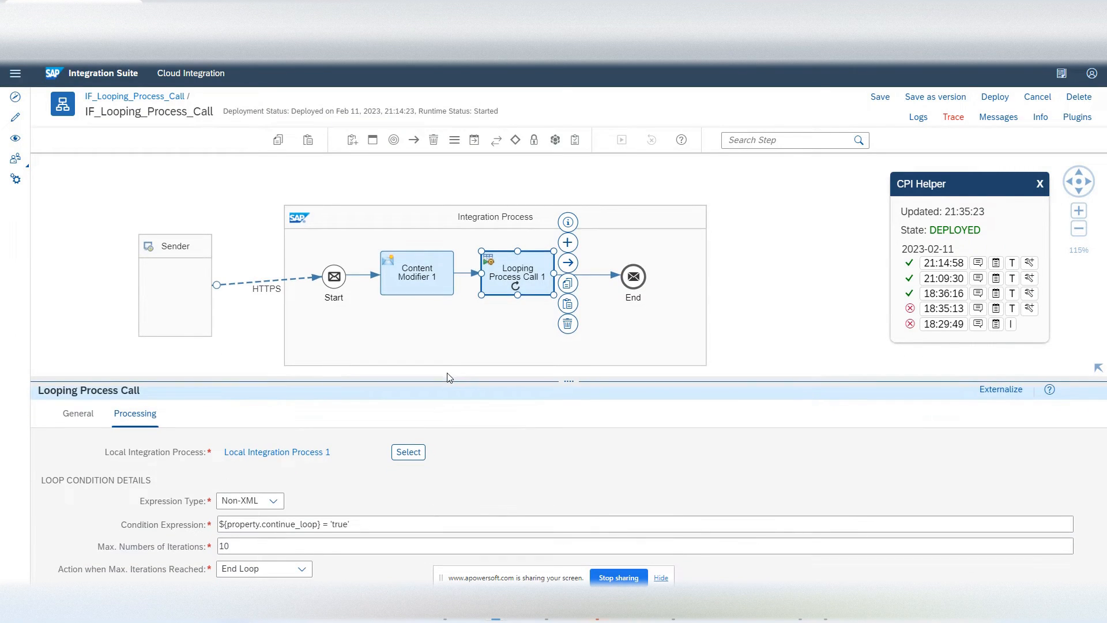
{"action": "left_click", "coordinate": [432, 281]}
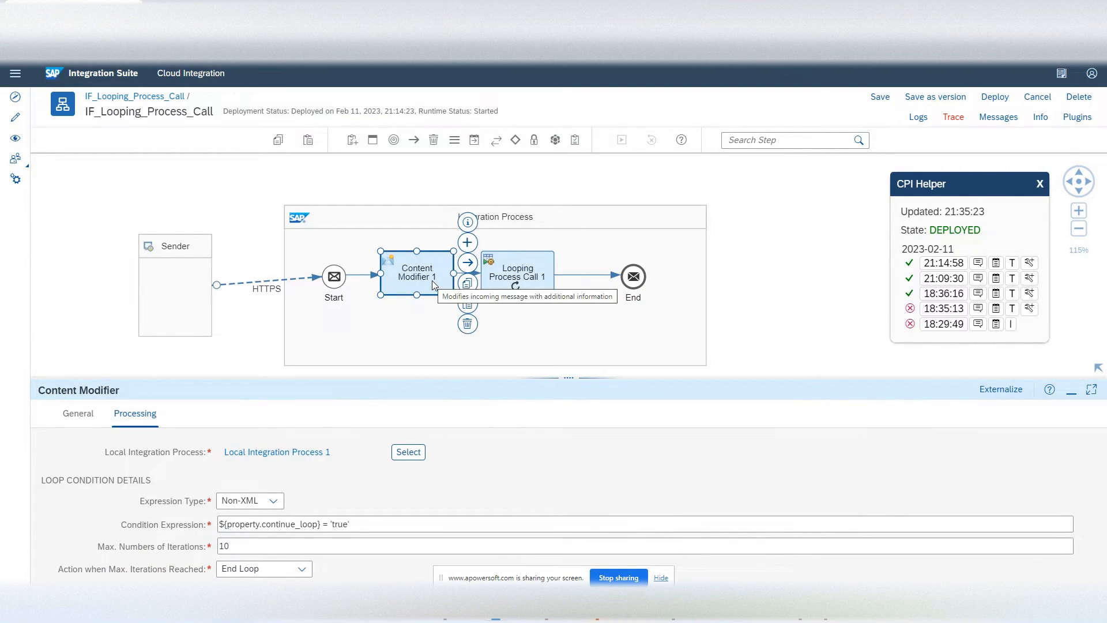
{"action": "left_click", "coordinate": [238, 414]}
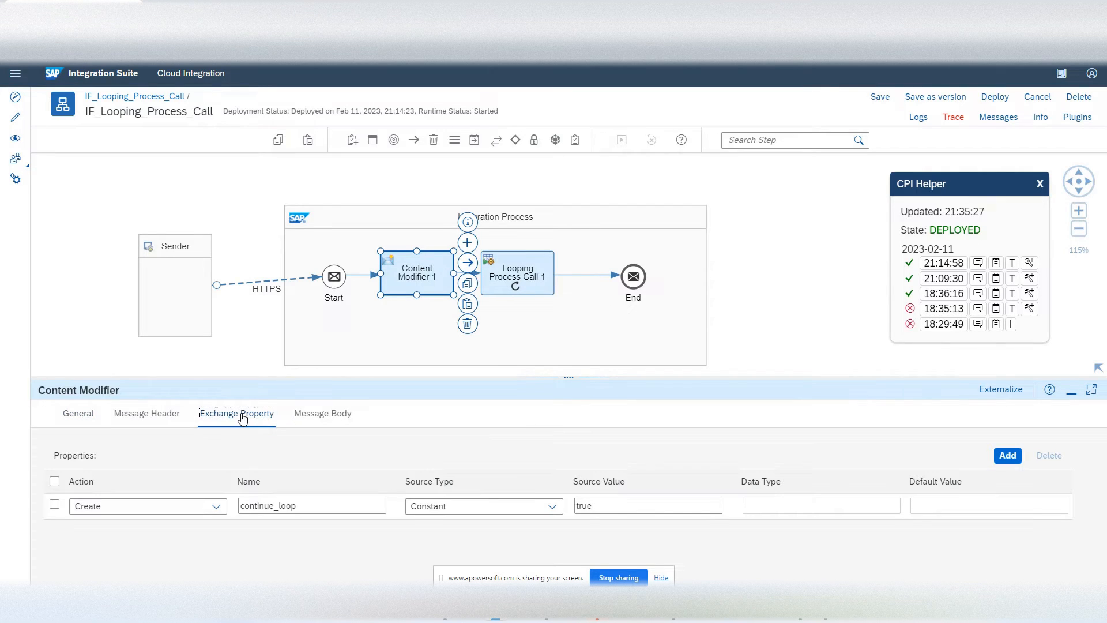
Step: Show the source settings of the SFTP channel between Sender1 and Poll Enrich 1, and check its directory and file name
{"action": "left_click_drag", "start_coordinate": [402, 375], "coordinate": [402, 582]}
{"action": "left_click_drag", "start_coordinate": [528, 548], "coordinate": [542, 291]}
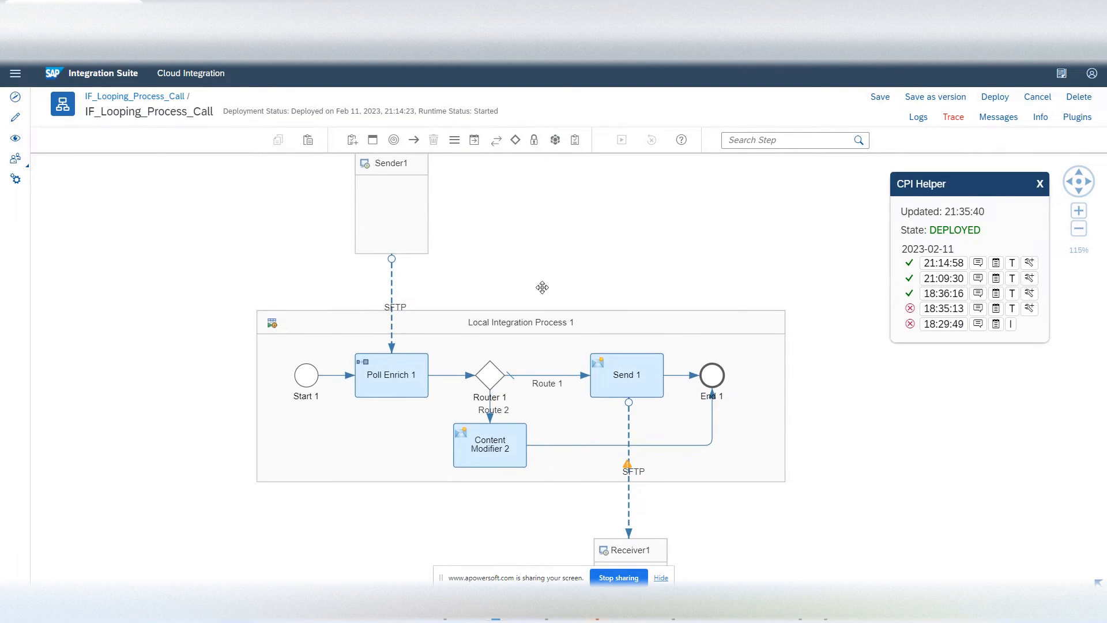
{"action": "left_click", "coordinate": [396, 365]}
{"action": "left_click", "coordinate": [393, 318]}
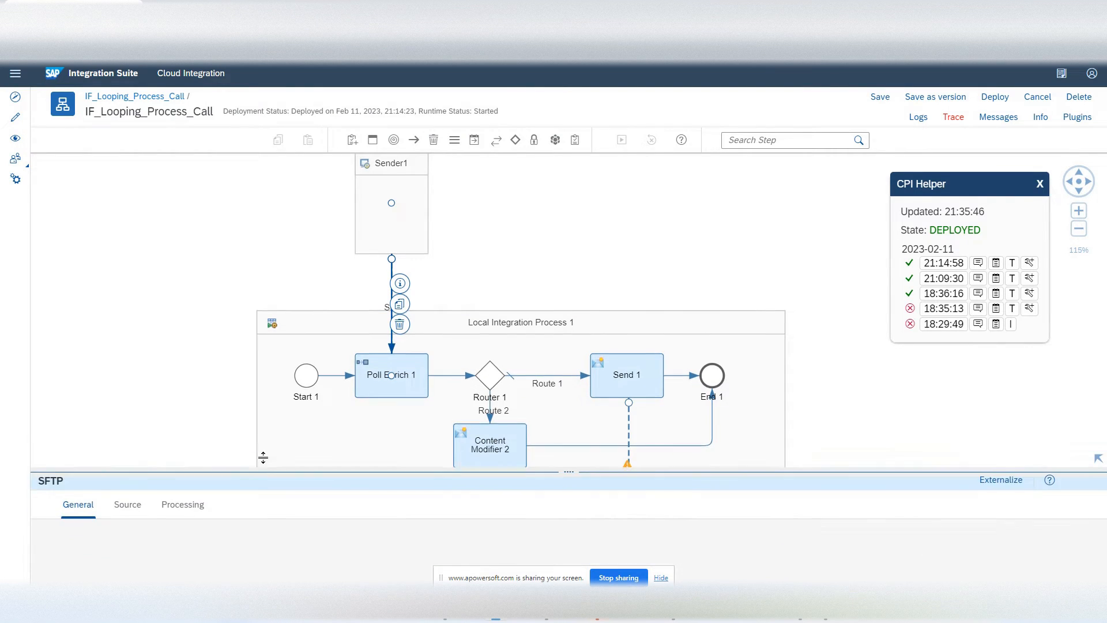
{"action": "left_click_drag", "start_coordinate": [202, 438], "coordinate": [208, 230]}
{"action": "left_click", "coordinate": [231, 353]}
{"action": "left_click", "coordinate": [314, 327]}
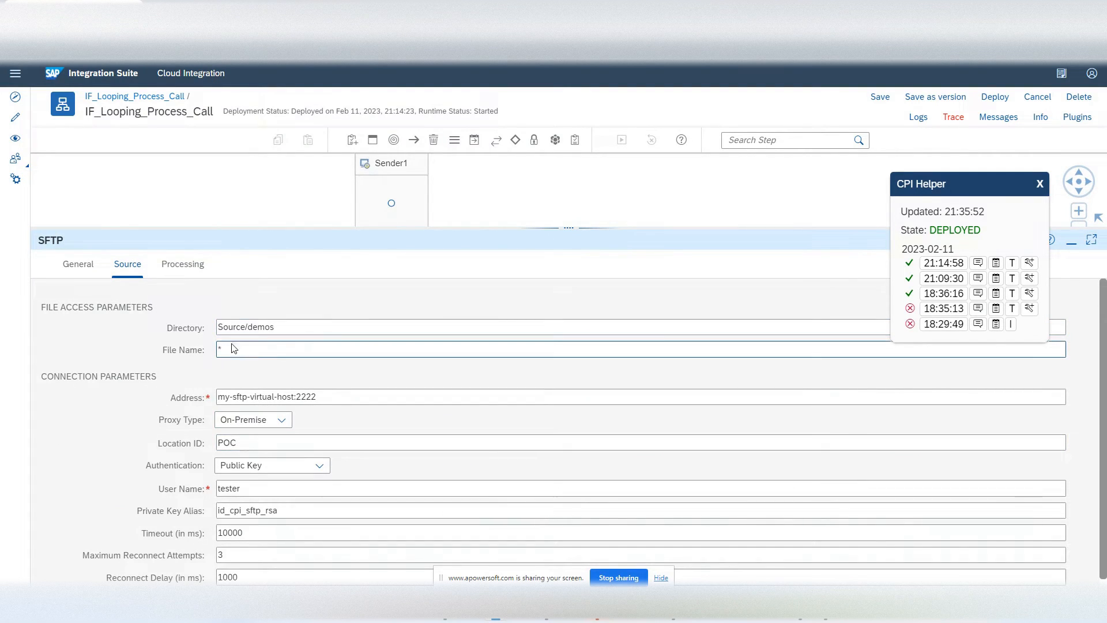
Step: Examine the source SFTP channel's address and proxy type options, keeping the current choices
{"action": "left_click", "coordinate": [247, 396]}
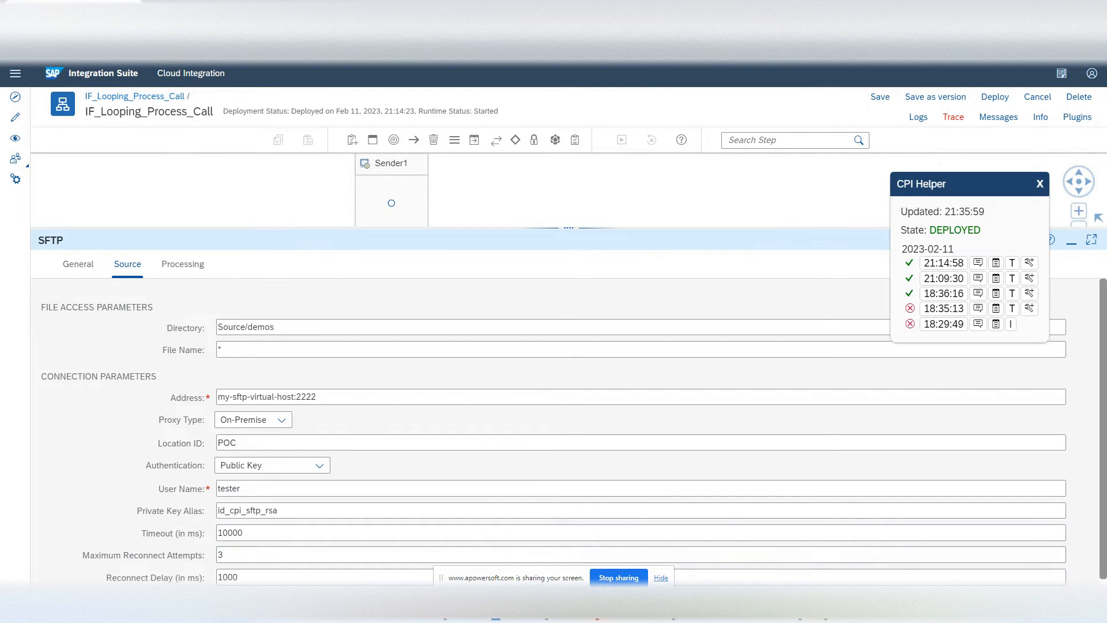
{"action": "mouse_move", "coordinate": [800, 615]}
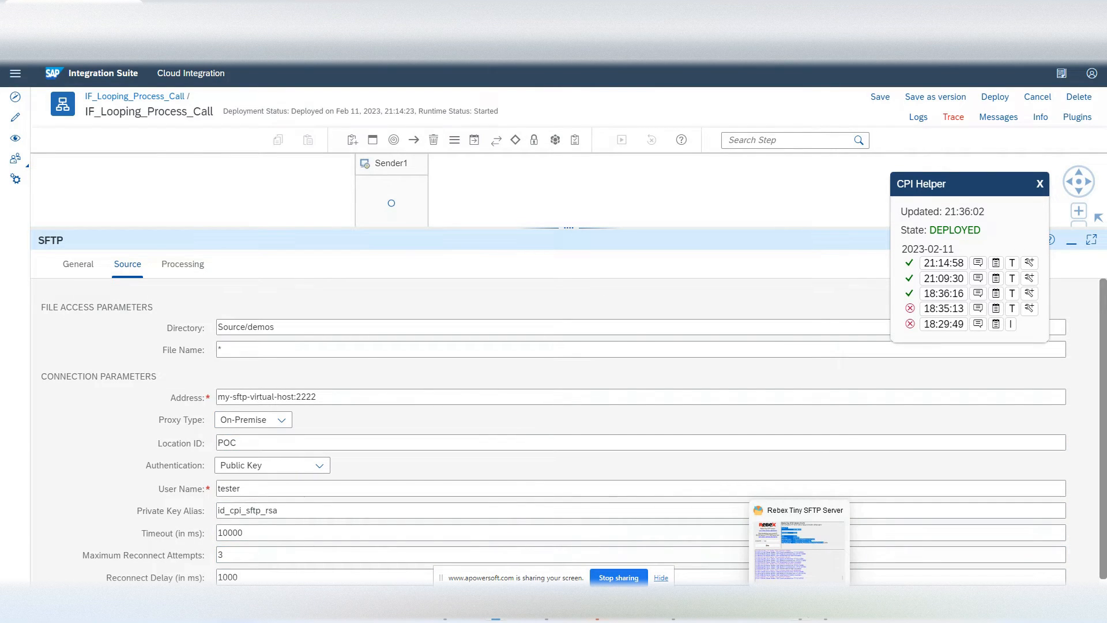
{"action": "left_click", "coordinate": [256, 426]}
{"action": "left_click", "coordinate": [346, 430]}
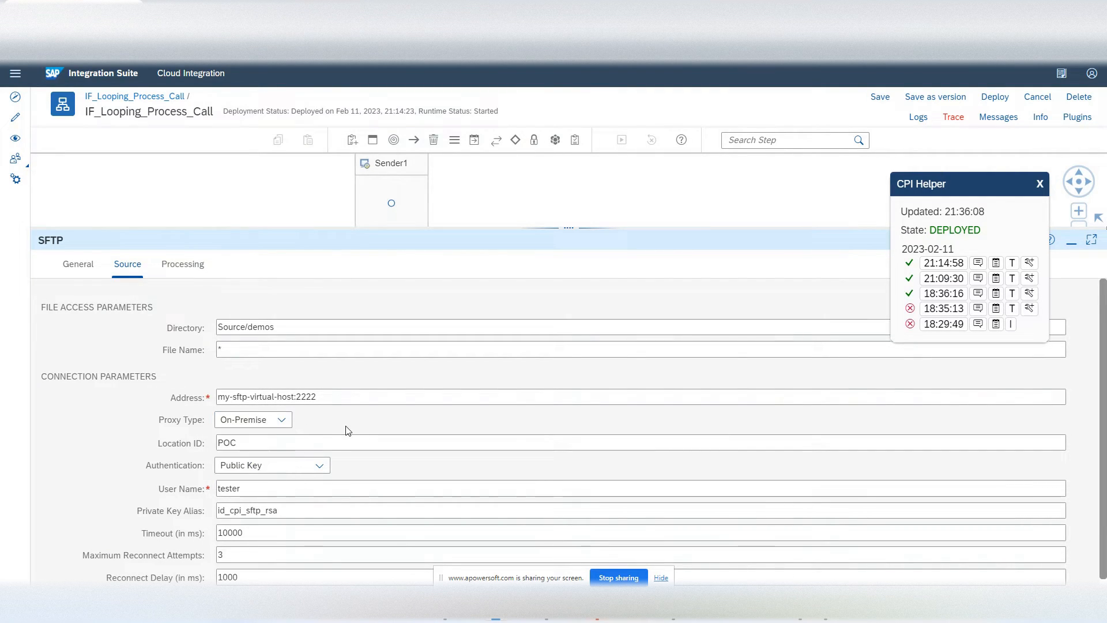
{"action": "left_click", "coordinate": [282, 420]}
{"action": "left_click", "coordinate": [316, 429]}
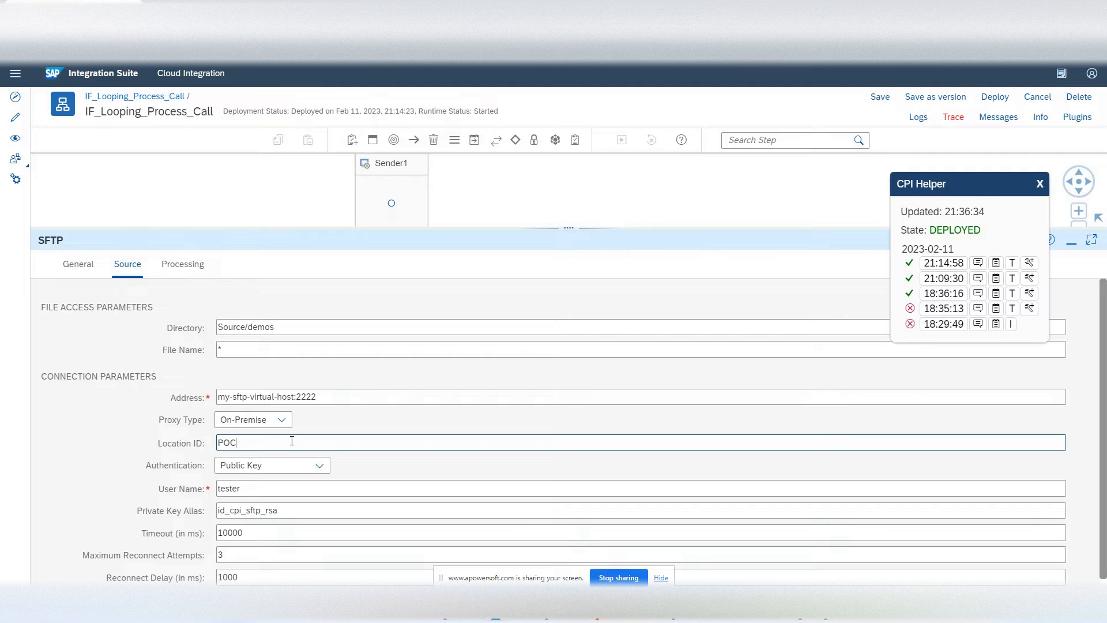
Step: Check the source SFTP channel's authentication, user name and private key alias, and show its processing settings
{"action": "key", "text": "Tab"}
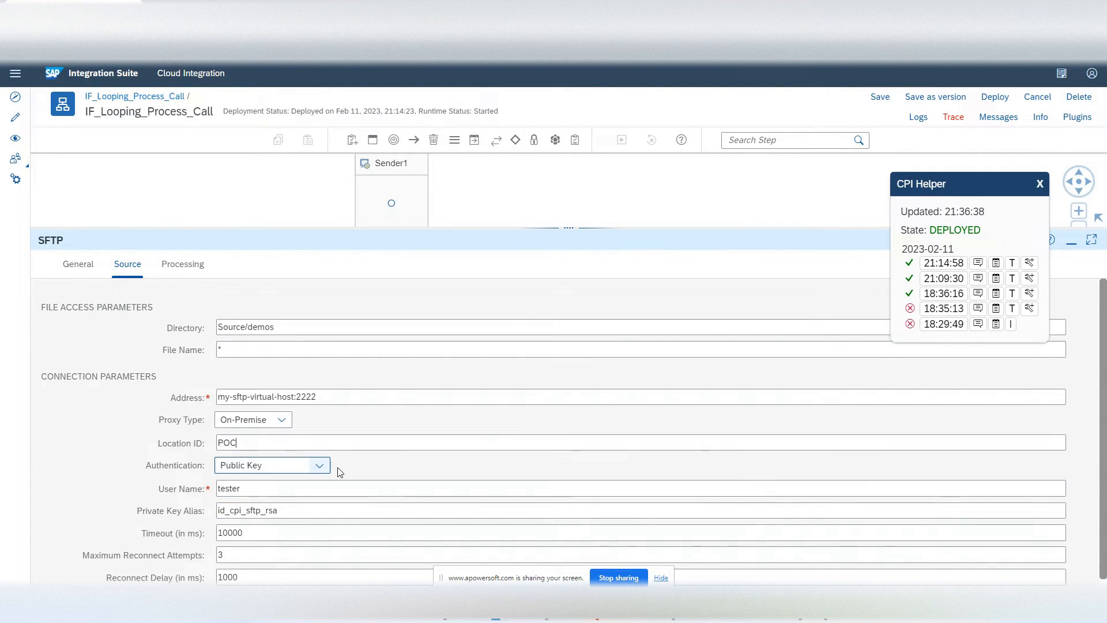
{"action": "double_click", "coordinate": [230, 488]}
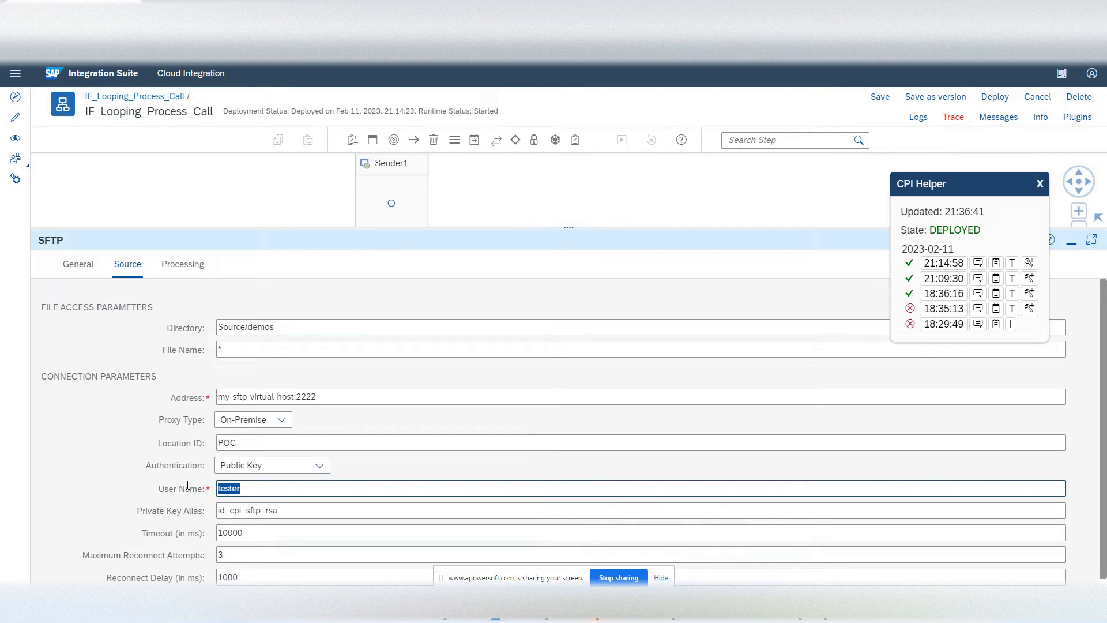
{"action": "left_click", "coordinate": [312, 510]}
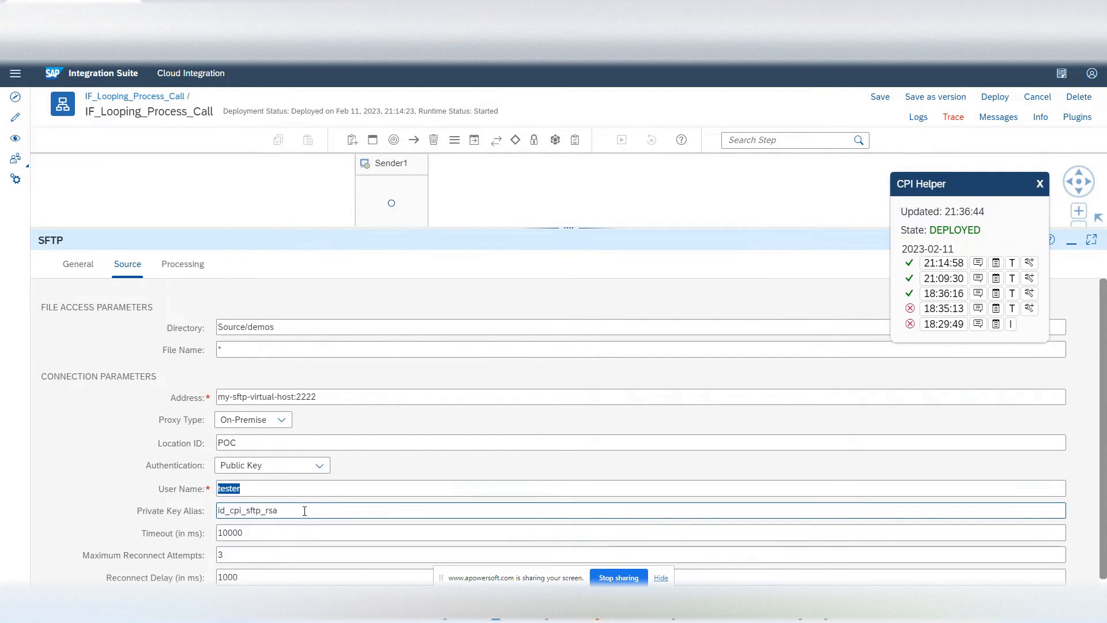
{"action": "left_click_drag", "start_coordinate": [305, 511], "coordinate": [147, 509]}
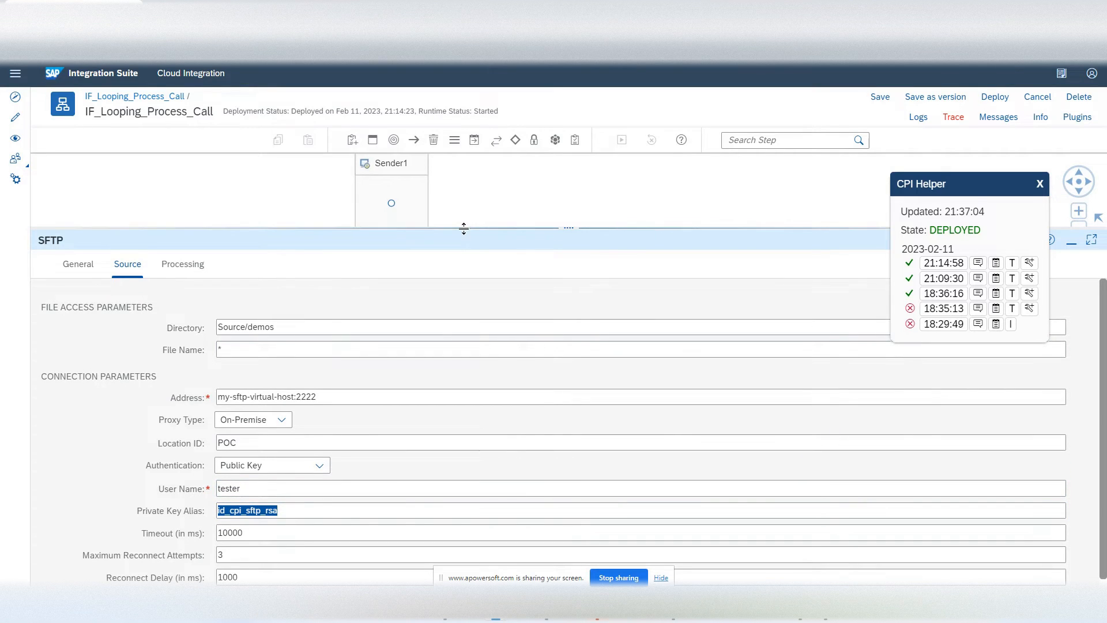
{"action": "left_click_drag", "start_coordinate": [462, 230], "coordinate": [439, 243]}
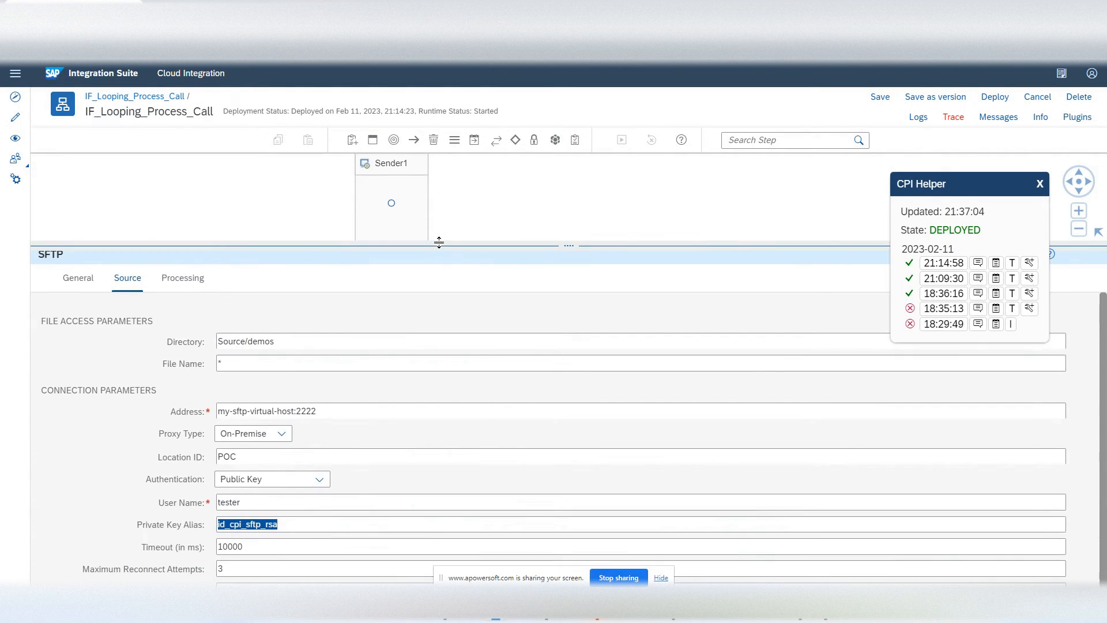
{"action": "left_click", "coordinate": [185, 280]}
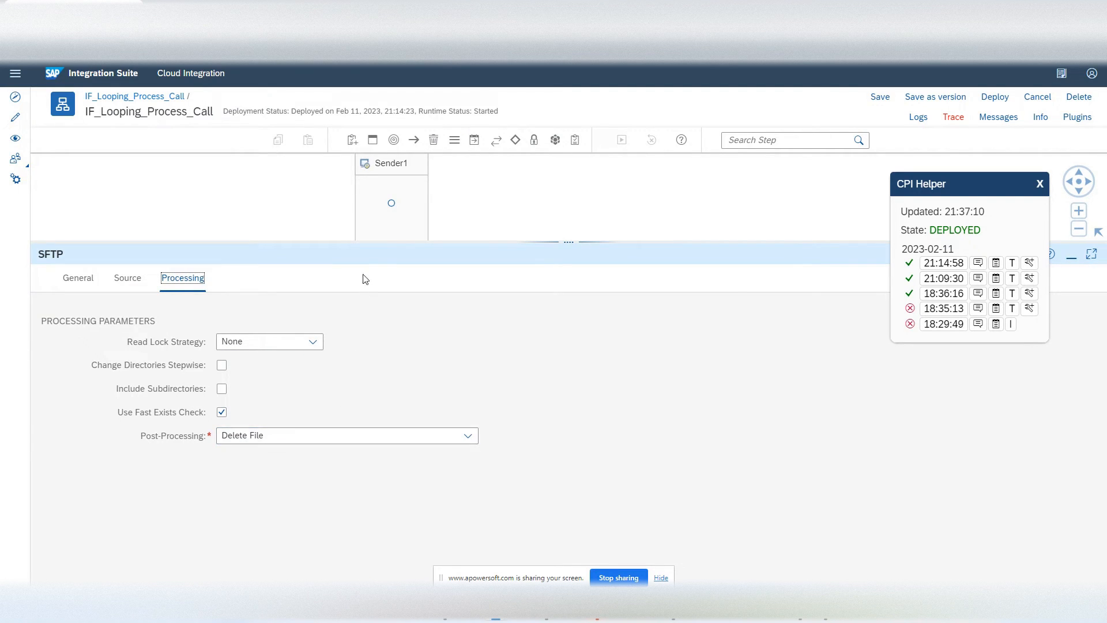
Step: Show the target settings of the SFTP channel between Send 1 and Receiver1, and look through its file access and connection parameters
{"action": "left_click_drag", "start_coordinate": [371, 244], "coordinate": [361, 521]}
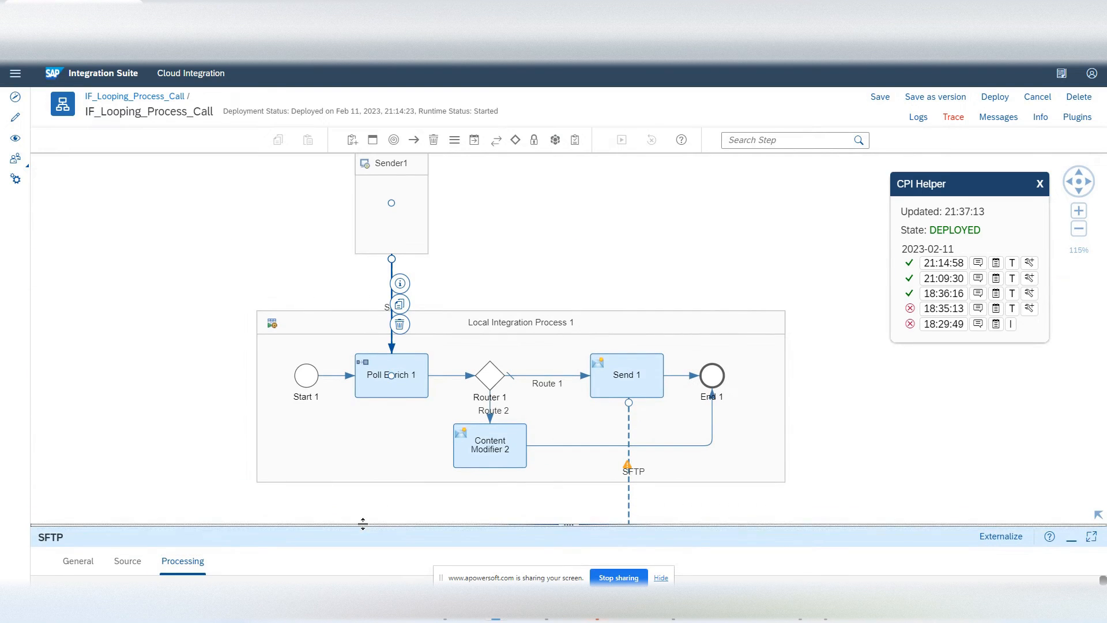
{"action": "left_click_drag", "start_coordinate": [909, 465], "coordinate": [741, 377]}
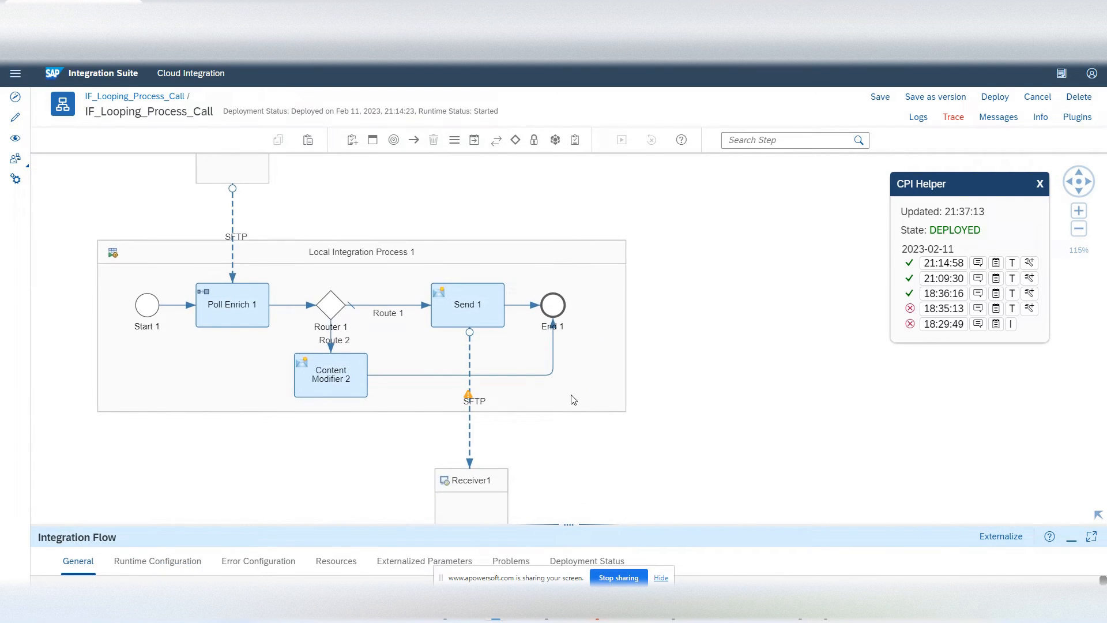
{"action": "left_click", "coordinate": [470, 418]}
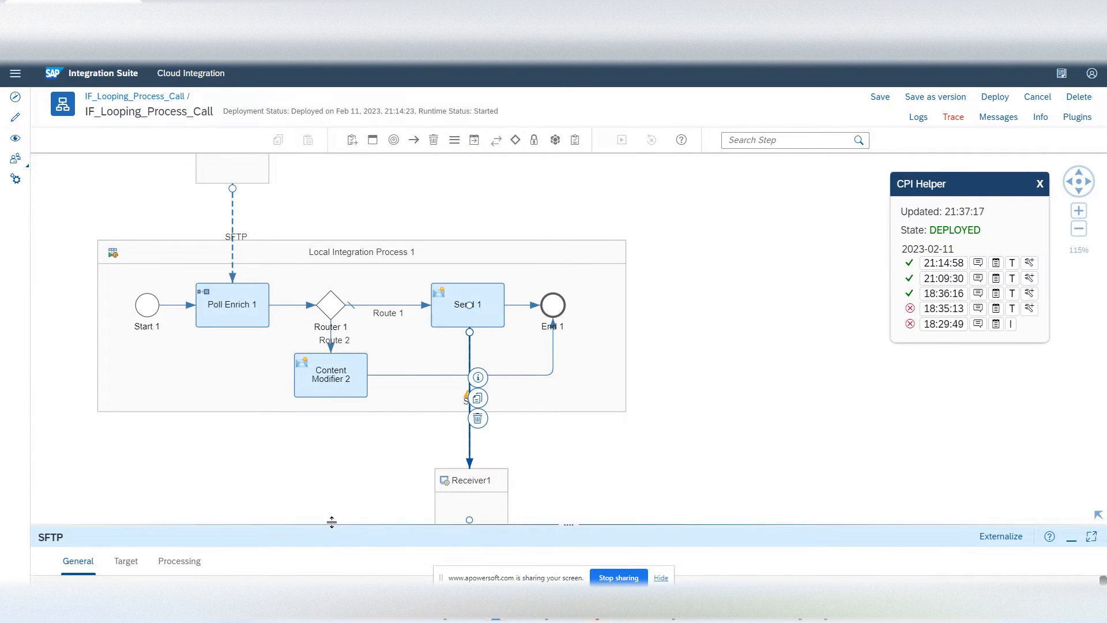
{"action": "left_click_drag", "start_coordinate": [332, 524], "coordinate": [274, 373]}
{"action": "left_click", "coordinate": [128, 379]}
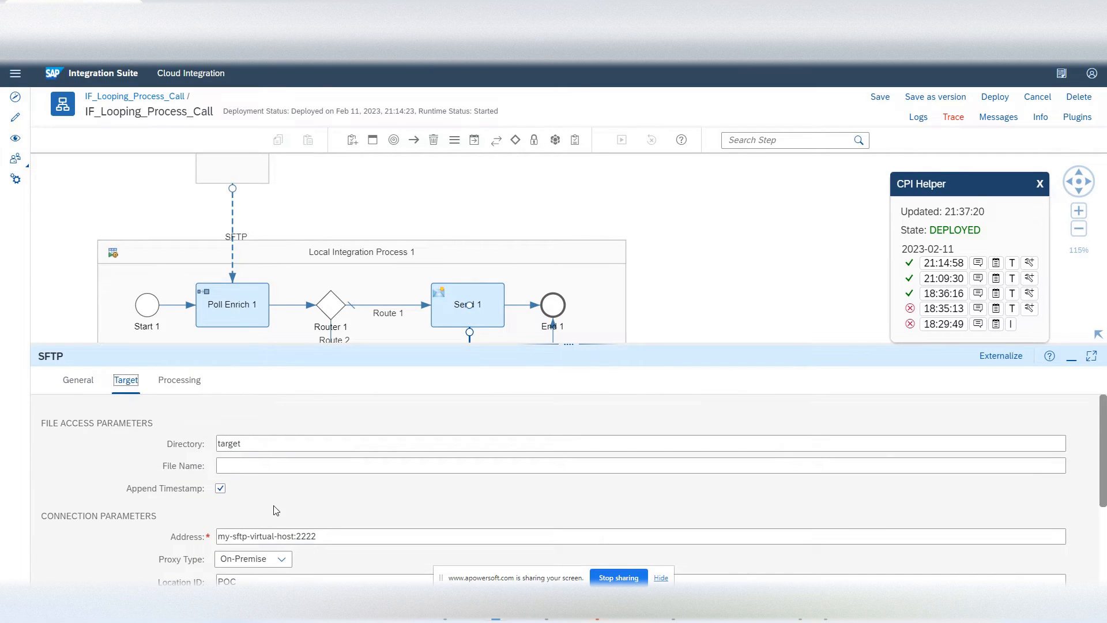
{"action": "scroll", "coordinate": [275, 510], "scroll_direction": "down", "scroll_amount": 2}
{"action": "scroll", "coordinate": [275, 510], "scroll_direction": "up", "scroll_amount": 2}
{"action": "scroll", "coordinate": [289, 511], "scroll_direction": "down", "scroll_amount": 3}
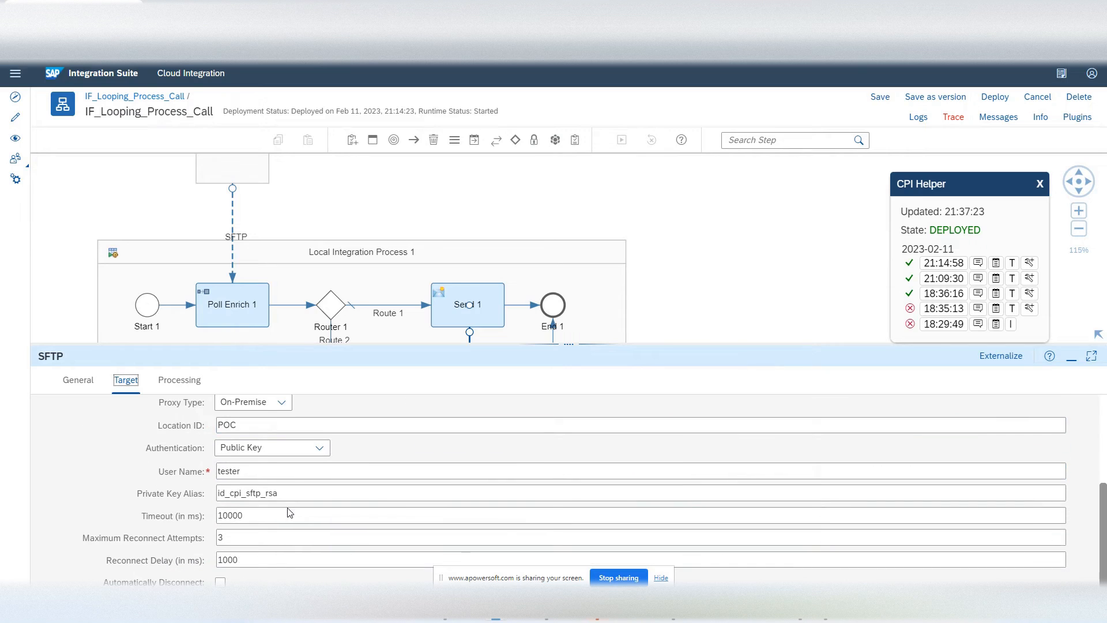
Step: Turn off Append Timestamp for the receiver SFTP channel and recheck its remaining connection parameters
{"action": "scroll", "coordinate": [290, 512], "scroll_direction": "up", "scroll_amount": 3}
{"action": "left_click", "coordinate": [220, 490]}
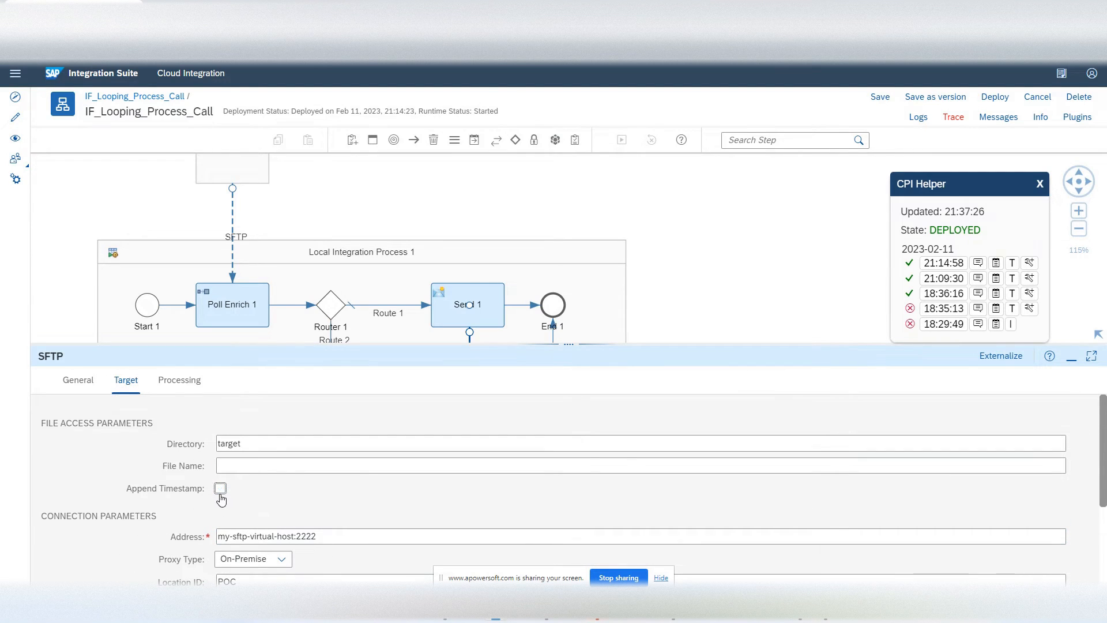
{"action": "scroll", "coordinate": [290, 498], "scroll_direction": "down", "scroll_amount": 3}
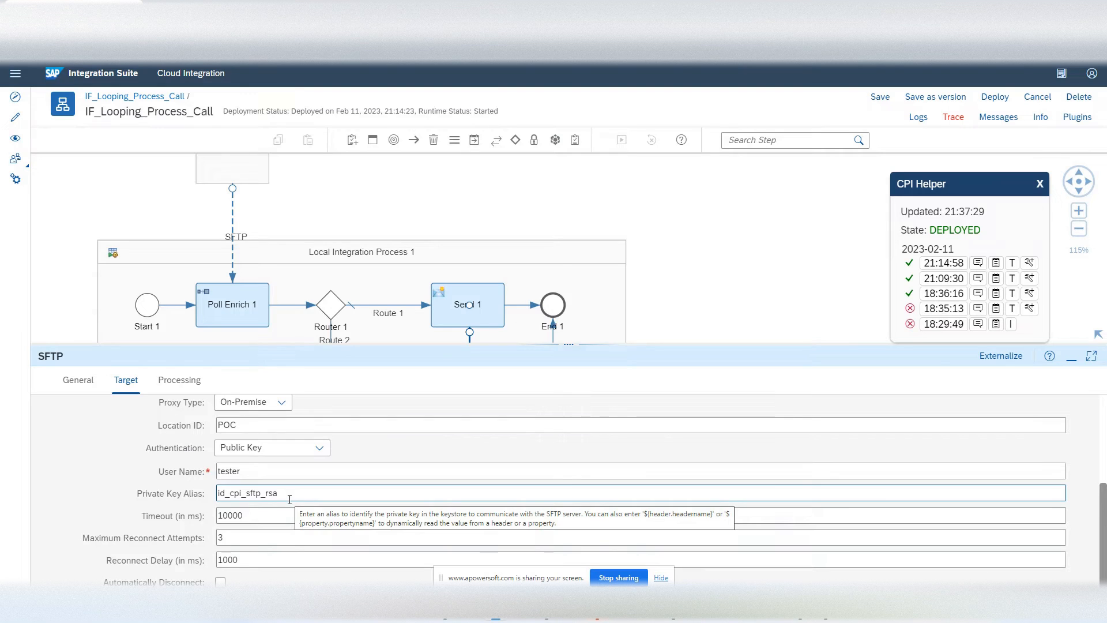
{"action": "scroll", "coordinate": [288, 505], "scroll_direction": "up", "scroll_amount": 3}
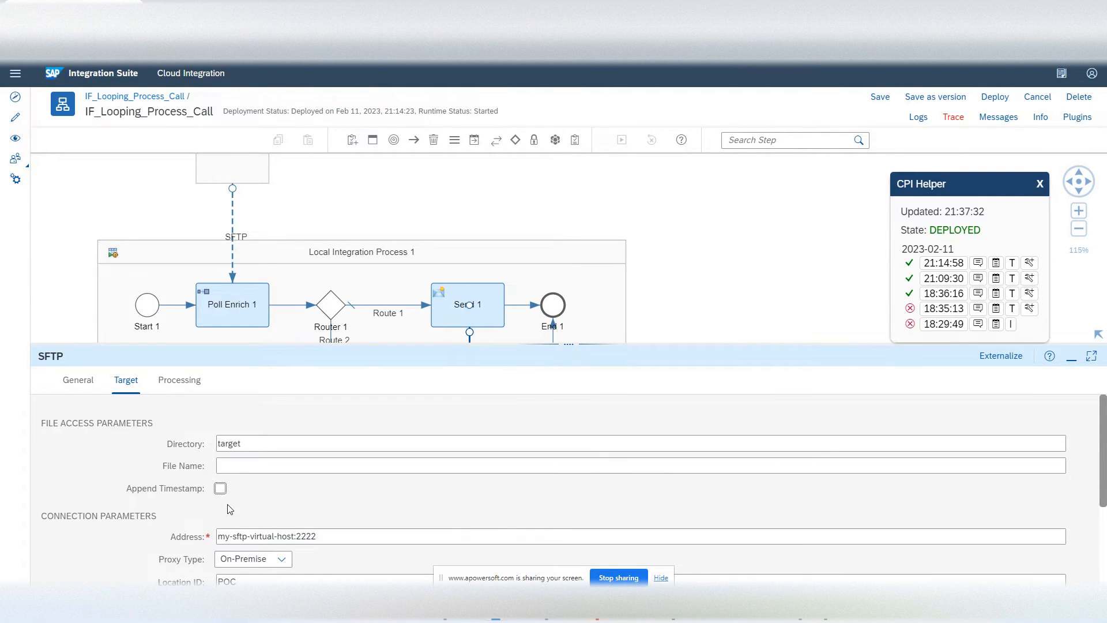
Step: Select Route 1 between Router 1 and Send 1 in Local Integration Process 1 to show its properties
{"action": "left_click_drag", "start_coordinate": [301, 345], "coordinate": [330, 541]}
{"action": "left_click_drag", "start_coordinate": [355, 473], "coordinate": [383, 459]}
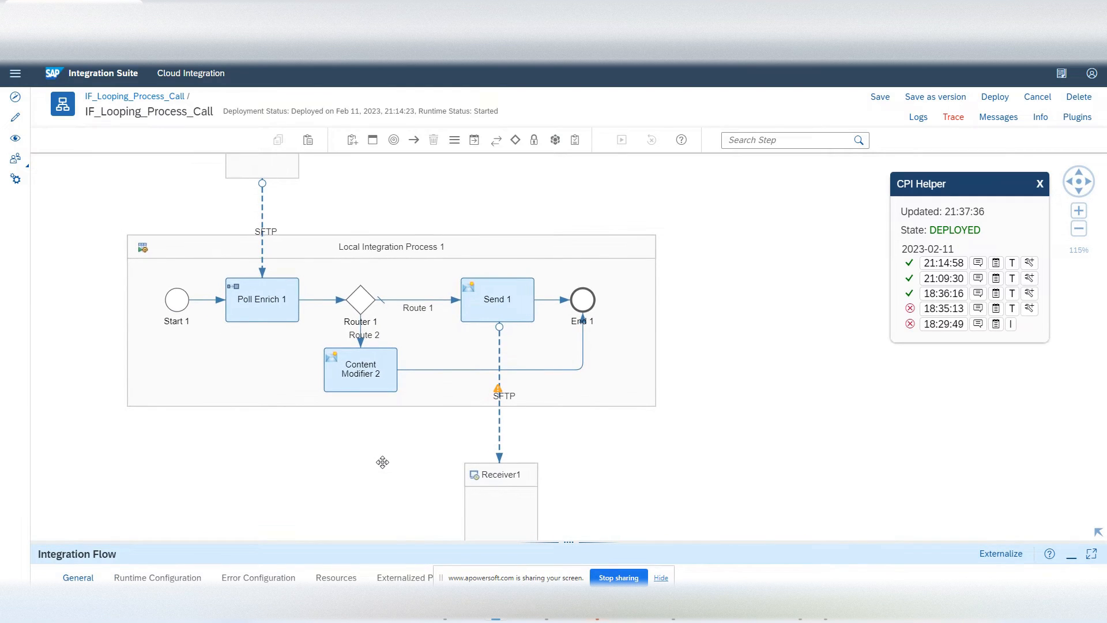
{"action": "left_click", "coordinate": [402, 300]}
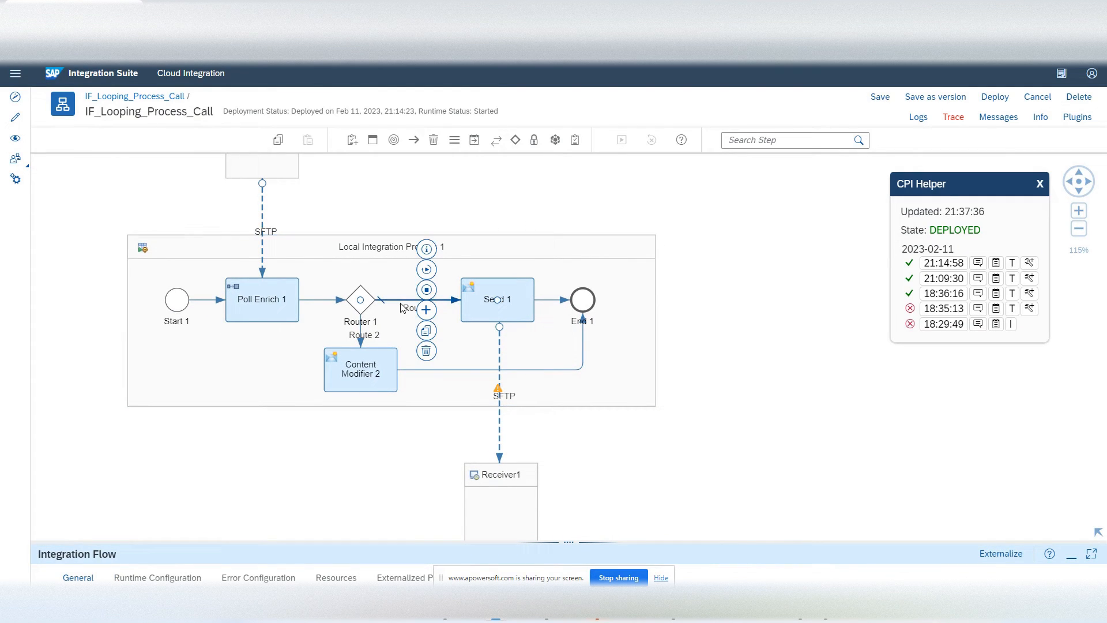
{"action": "left_click_drag", "start_coordinate": [310, 488], "coordinate": [348, 417]}
{"action": "left_click", "coordinate": [442, 245]}
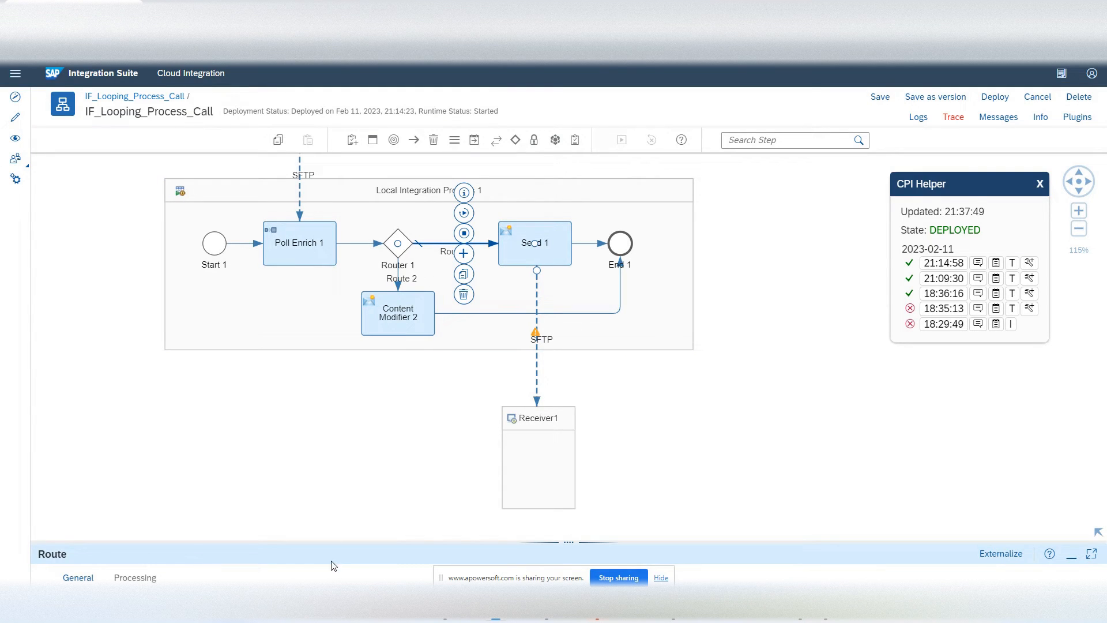
Step: Enlarge the properties area and show the processing settings of Route 1 and Route 2, including Route 2's condition
{"action": "left_click_drag", "start_coordinate": [366, 542], "coordinate": [363, 370]}
{"action": "left_click", "coordinate": [157, 398]}
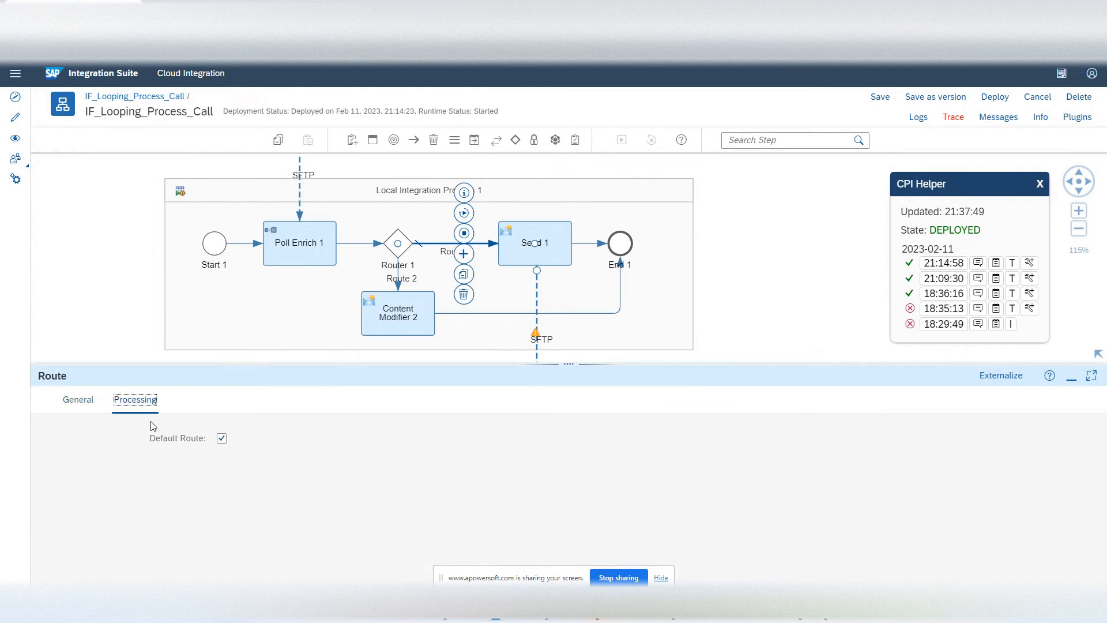
{"action": "left_click", "coordinate": [399, 270]}
{"action": "left_click", "coordinate": [399, 272]}
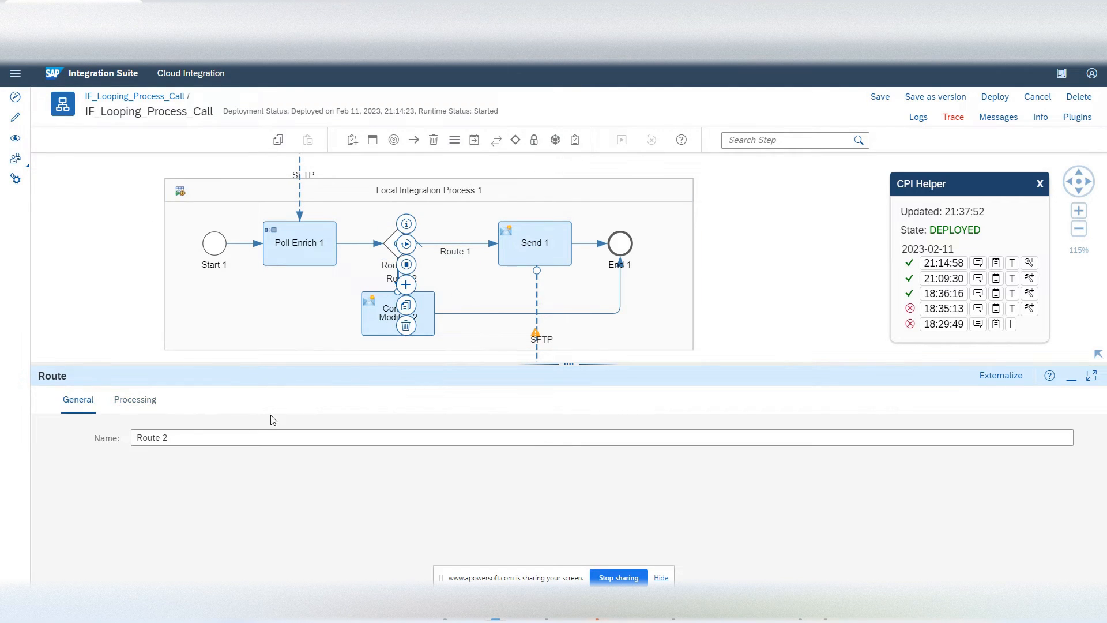
{"action": "left_click", "coordinate": [136, 399]}
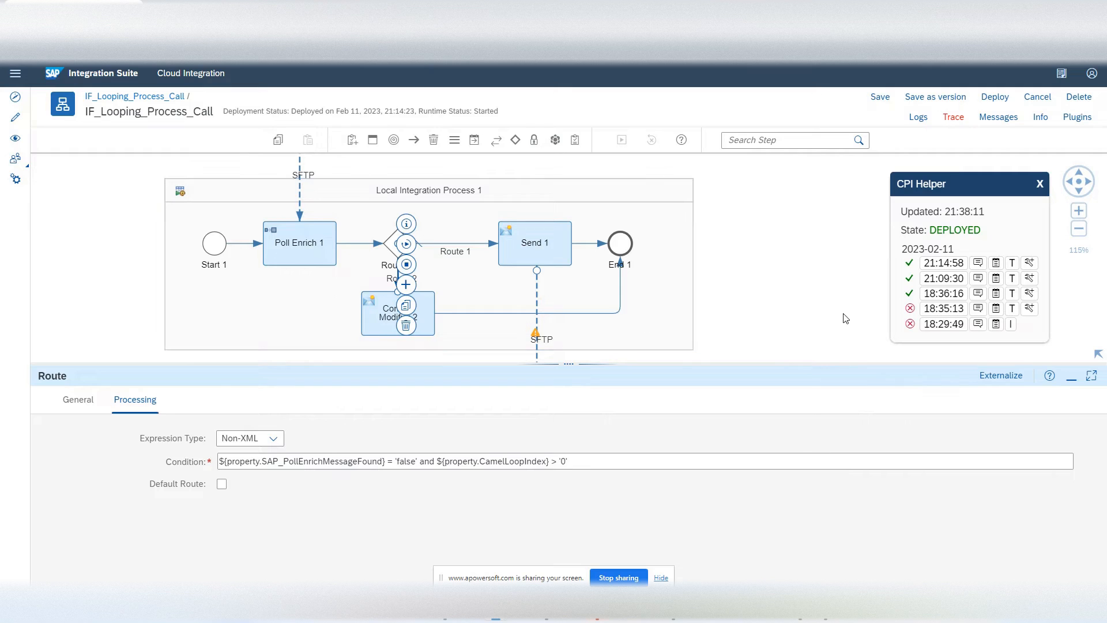
Step: Show the exchange properties of Content Modifier 2 in Local Integration Process 1
{"action": "left_click", "coordinate": [424, 323]}
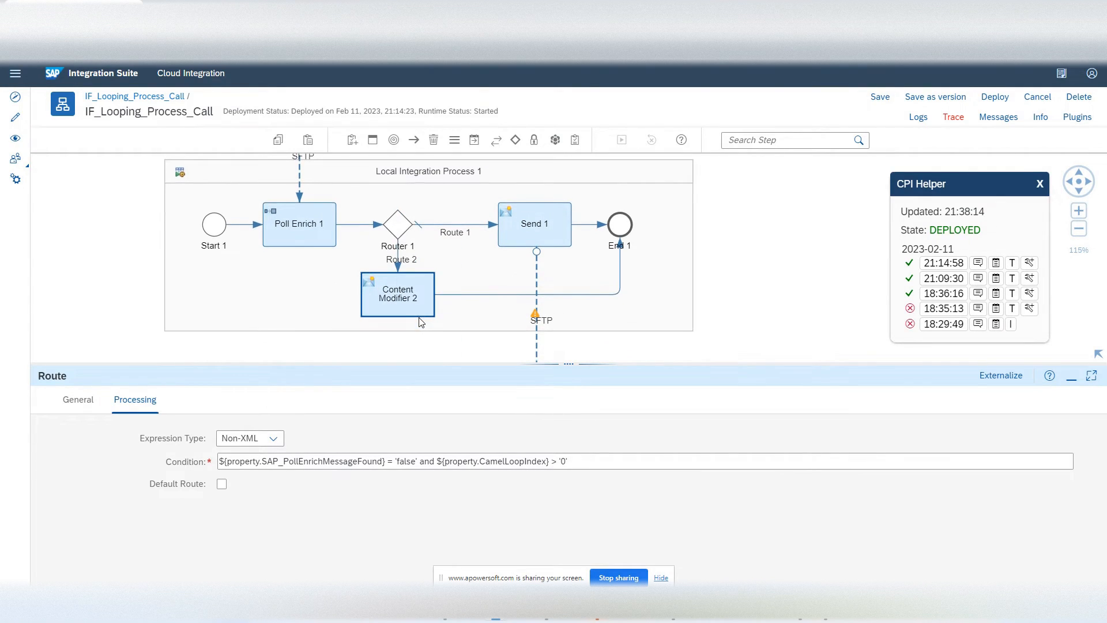
{"action": "left_click", "coordinate": [222, 403]}
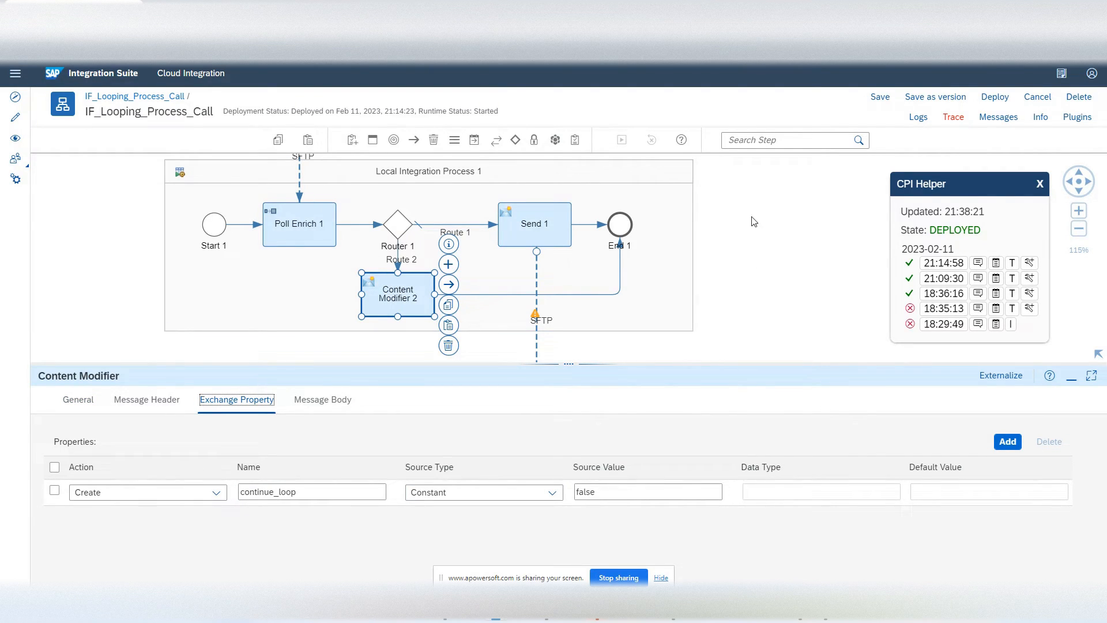
Step: Show the processing settings of Looping Process Call 1 in the main Integration Process and highlight its maximum number of iterations
{"action": "left_click_drag", "start_coordinate": [753, 221], "coordinate": [749, 504]}
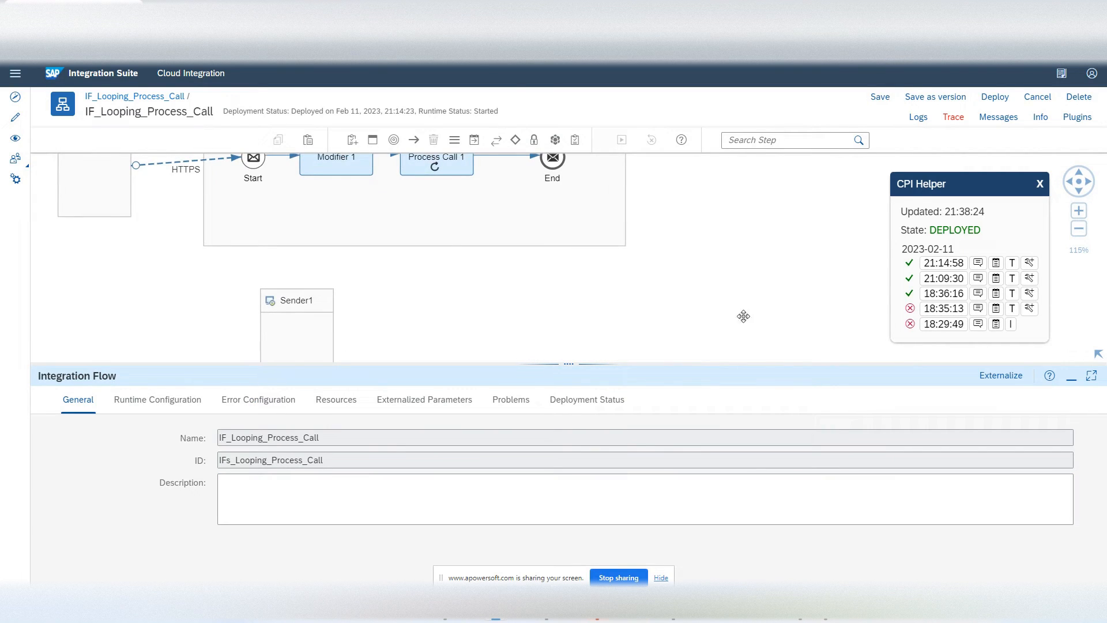
{"action": "scroll", "coordinate": [522, 243], "scroll_direction": "up", "scroll_amount": 2}
{"action": "left_click", "coordinate": [435, 218]}
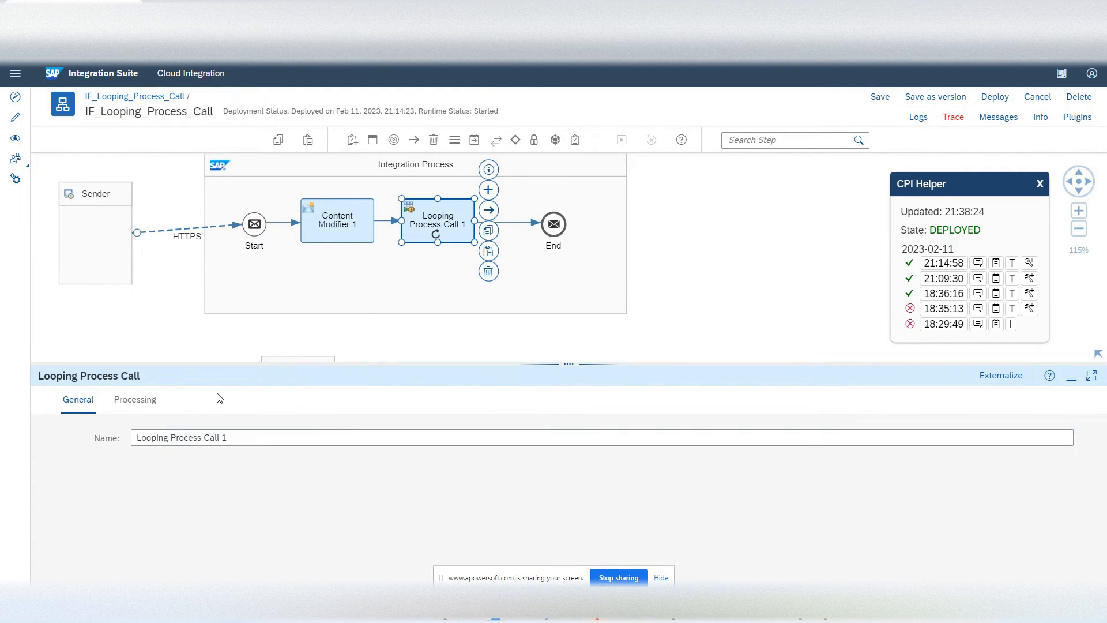
{"action": "left_click", "coordinate": [141, 403]}
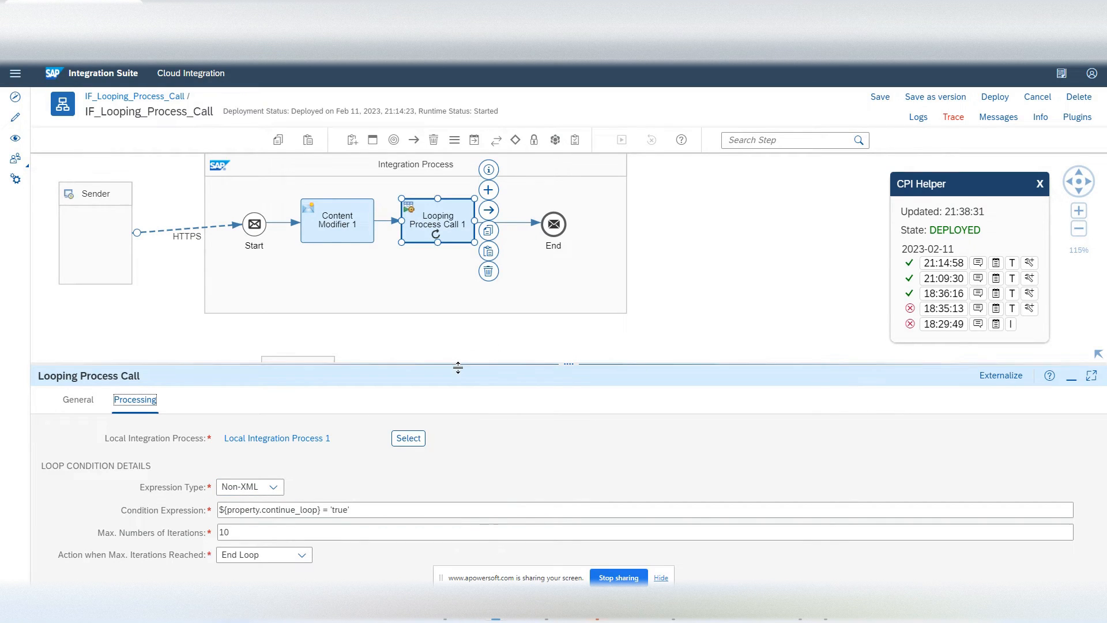
{"action": "left_click_drag", "start_coordinate": [457, 369], "coordinate": [456, 335]}
{"action": "double_click", "coordinate": [262, 499]}
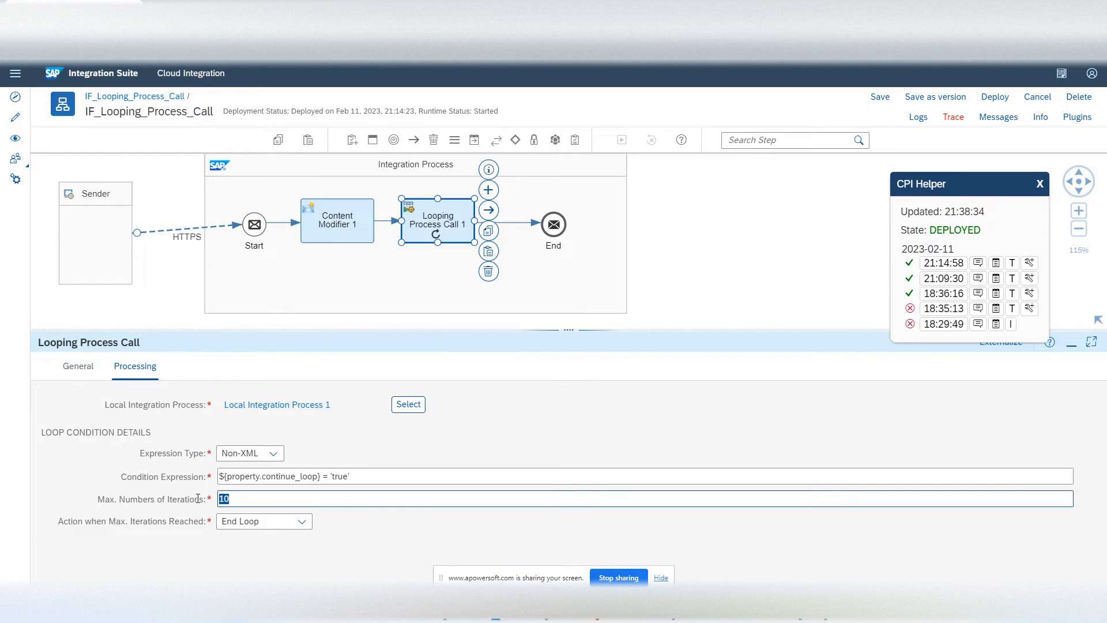
Step: Hide the properties area and look over Local Integration Process 1 and the main Integration Process
{"action": "left_click_drag", "start_coordinate": [409, 336], "coordinate": [370, 571]}
{"action": "left_click_drag", "start_coordinate": [541, 435], "coordinate": [460, 252]}
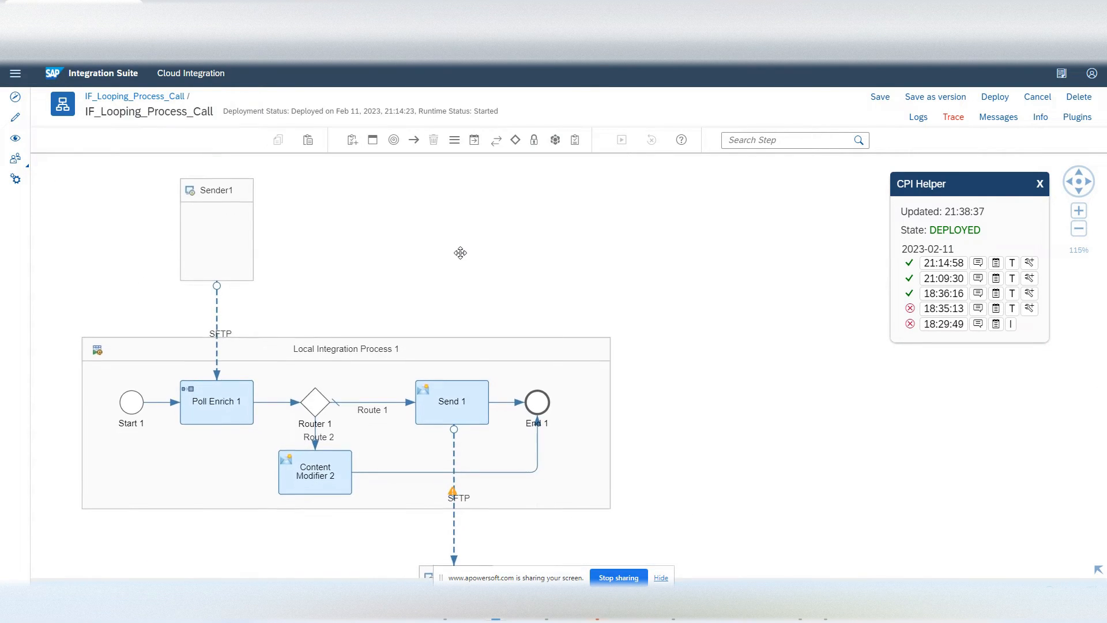
{"action": "scroll", "coordinate": [336, 441], "scroll_direction": "down", "scroll_amount": 1}
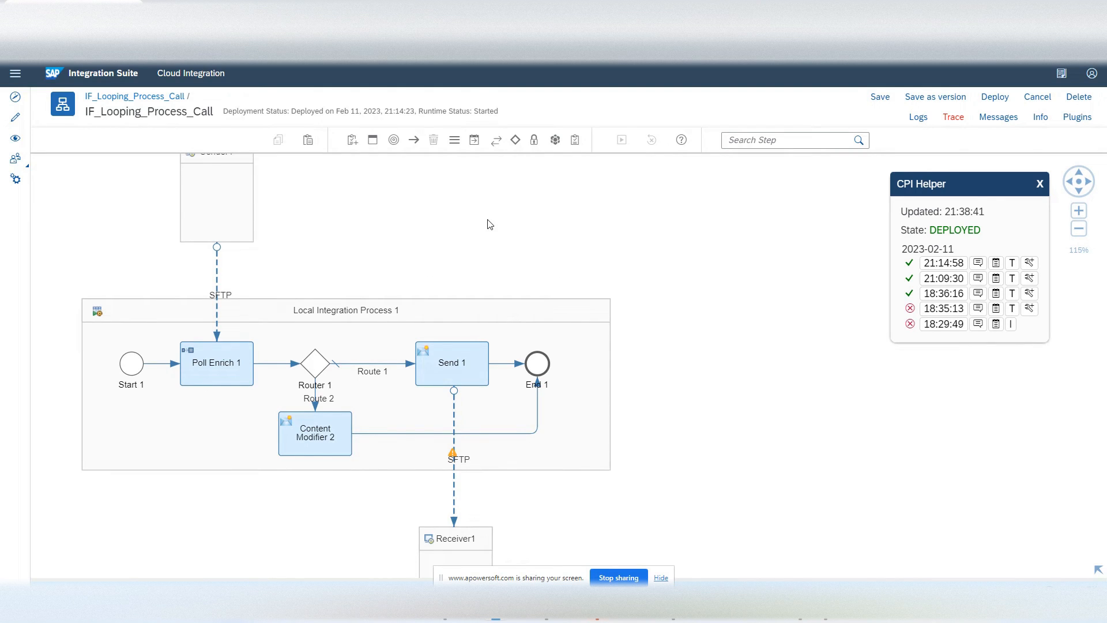
{"action": "left_click_drag", "start_coordinate": [486, 222], "coordinate": [593, 286]}
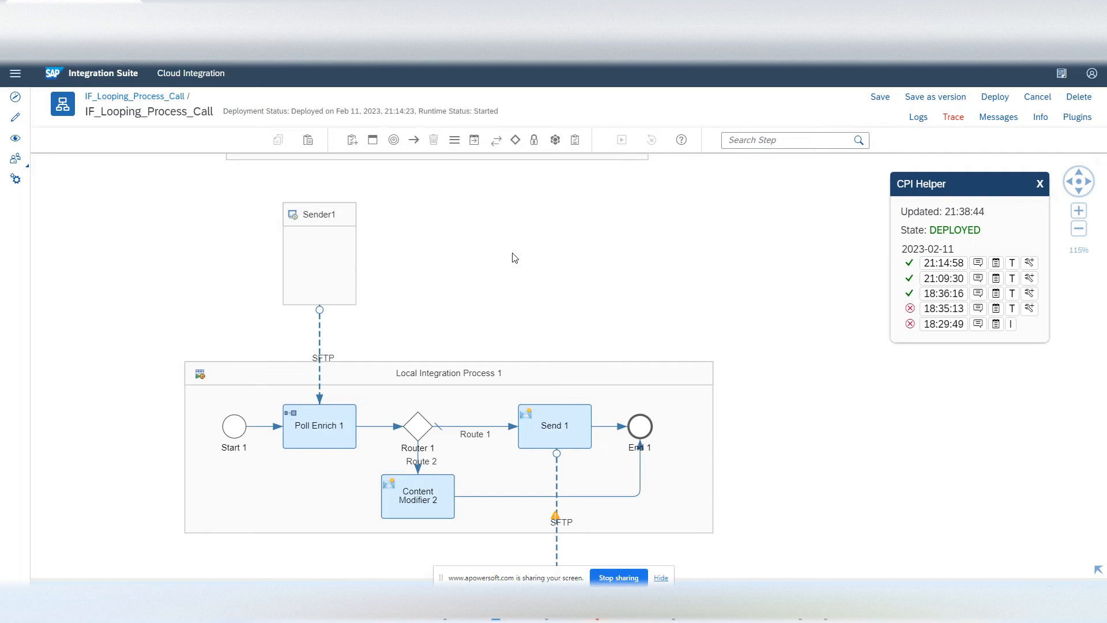
{"action": "left_click_drag", "start_coordinate": [515, 258], "coordinate": [521, 450]}
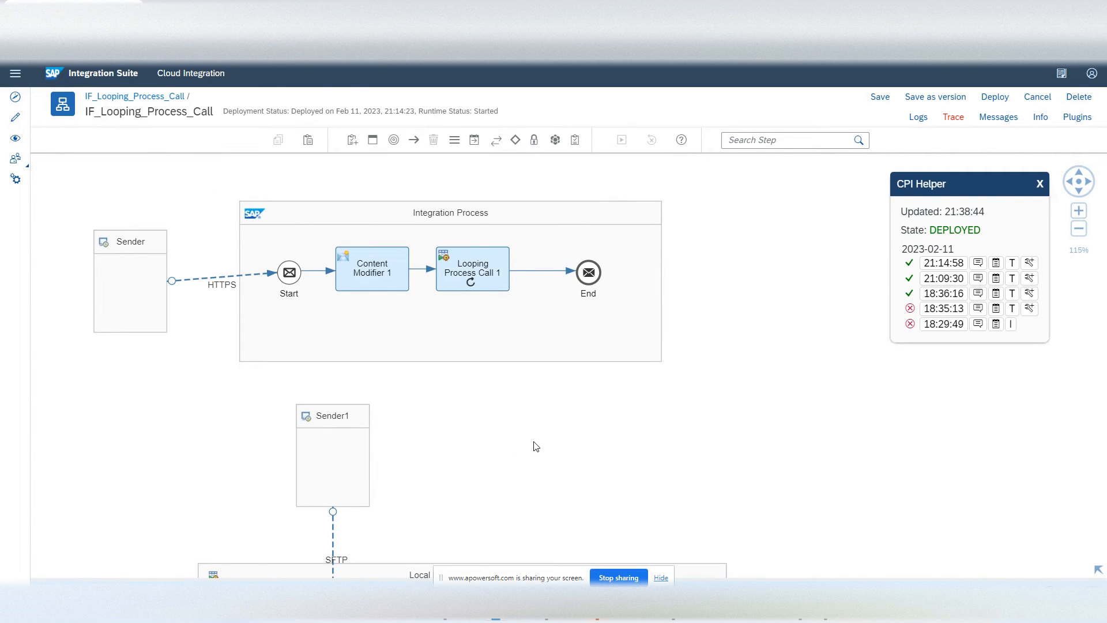
{"action": "left_click", "coordinate": [674, 618]}
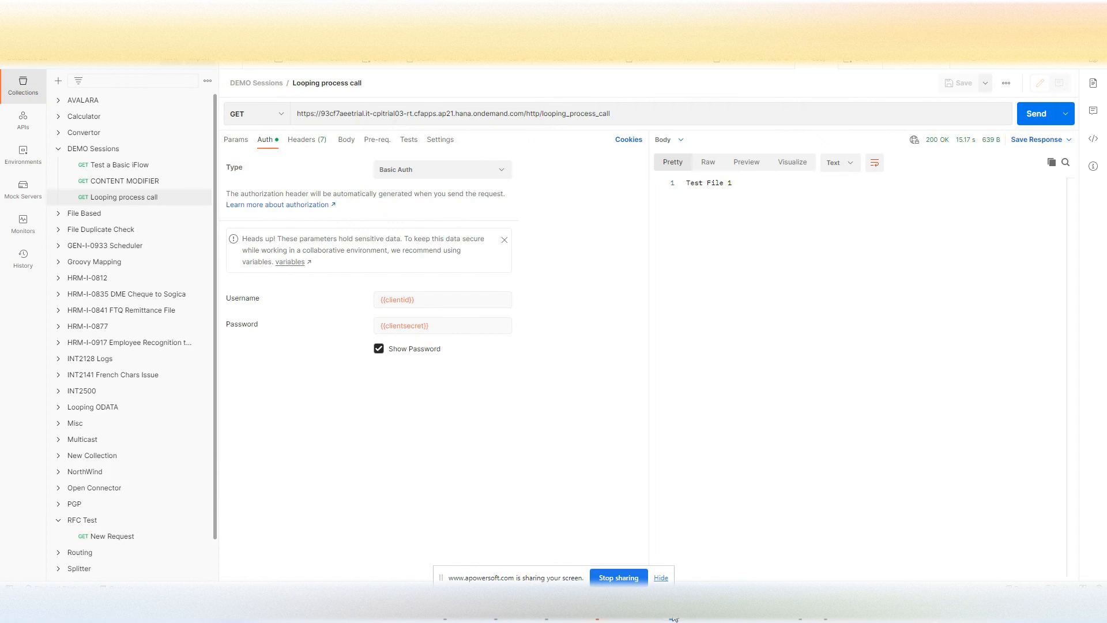
{"action": "left_click", "coordinate": [440, 618]}
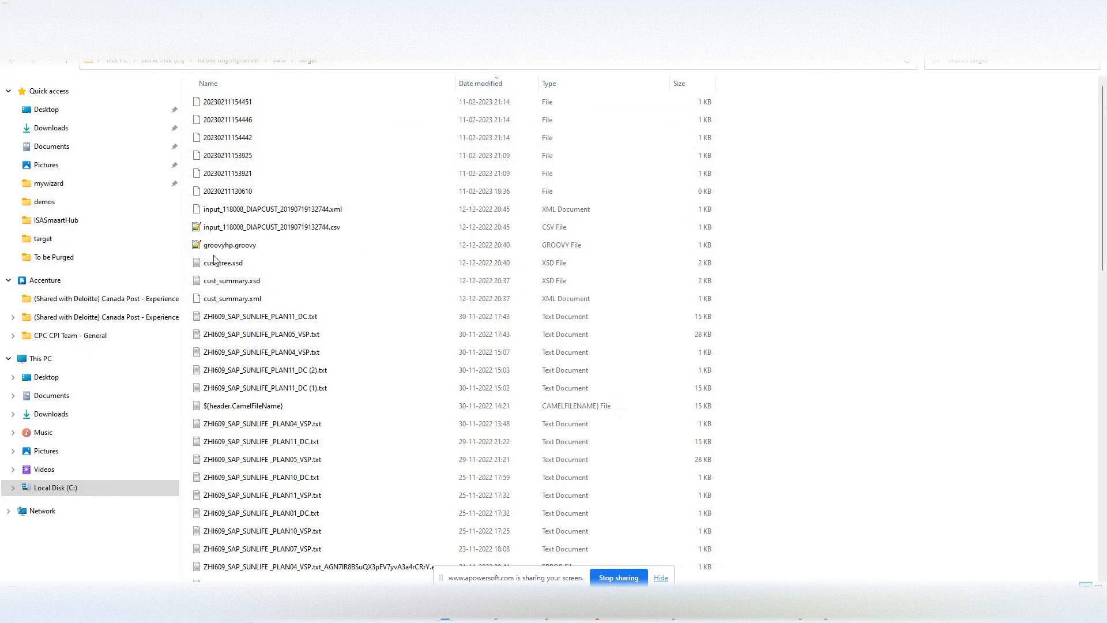
{"action": "left_click", "coordinate": [242, 102]}
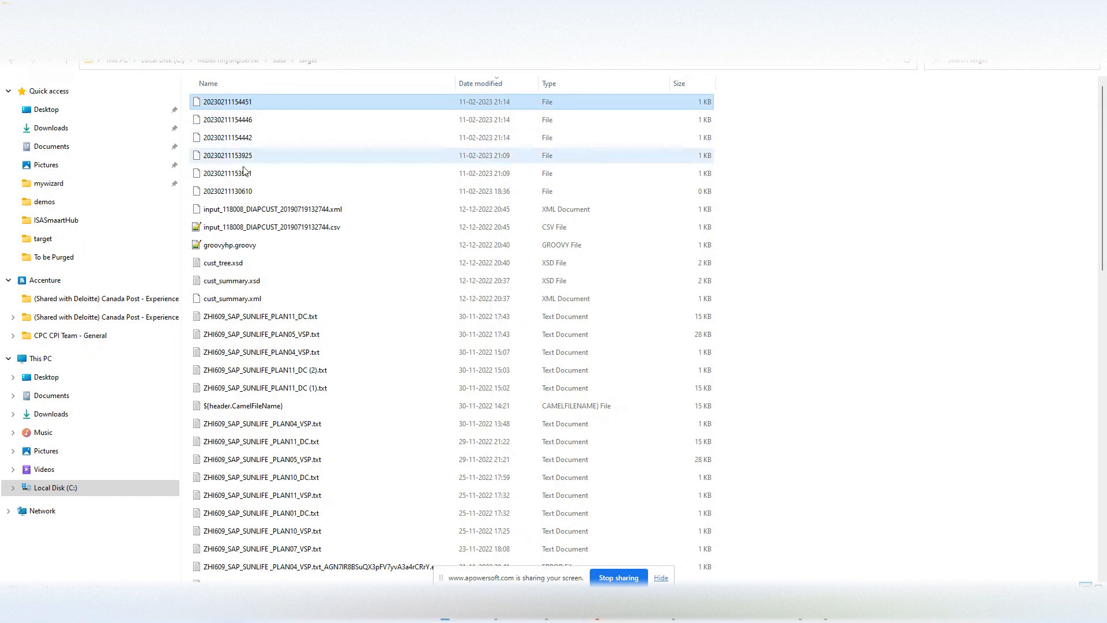
{"action": "left_click", "coordinate": [244, 189], "text": "shift"}
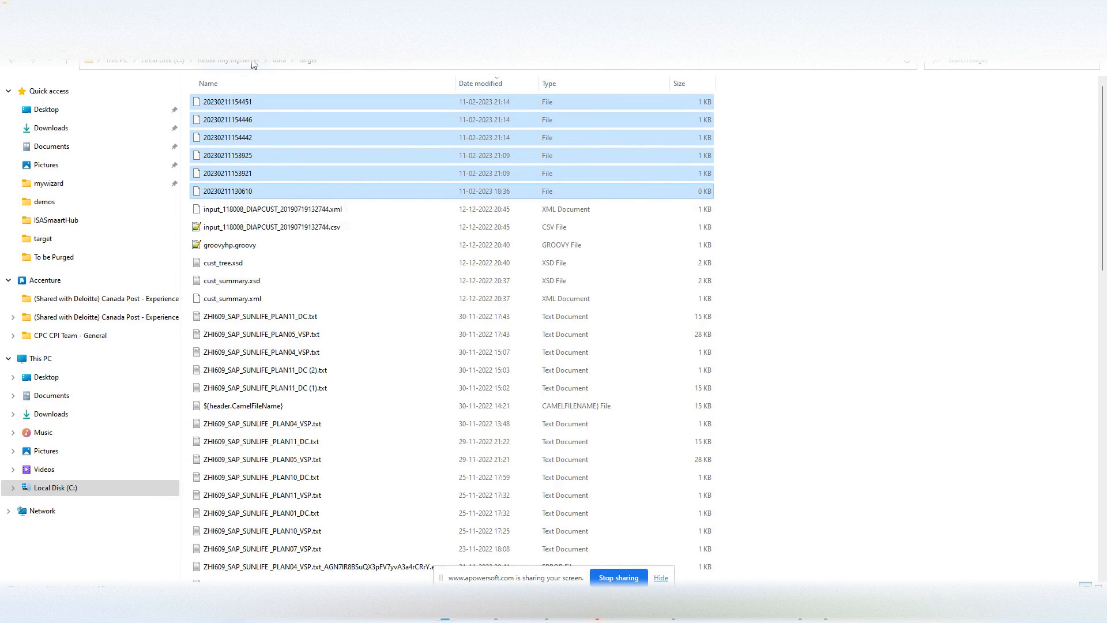
{"action": "left_click", "coordinate": [279, 60]}
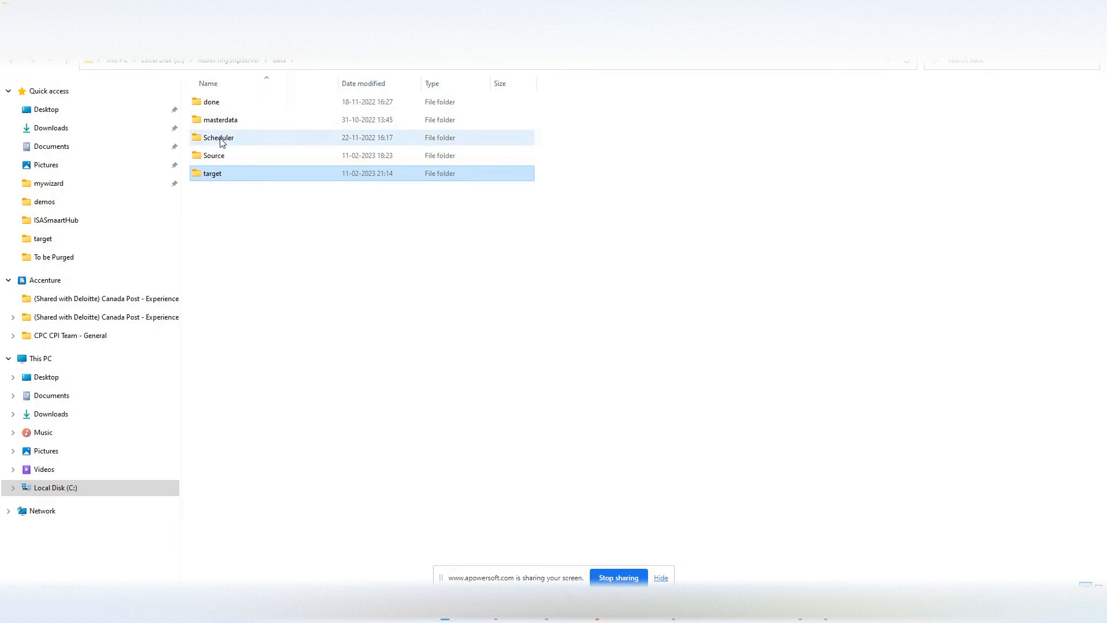
{"action": "double_click", "coordinate": [215, 155]}
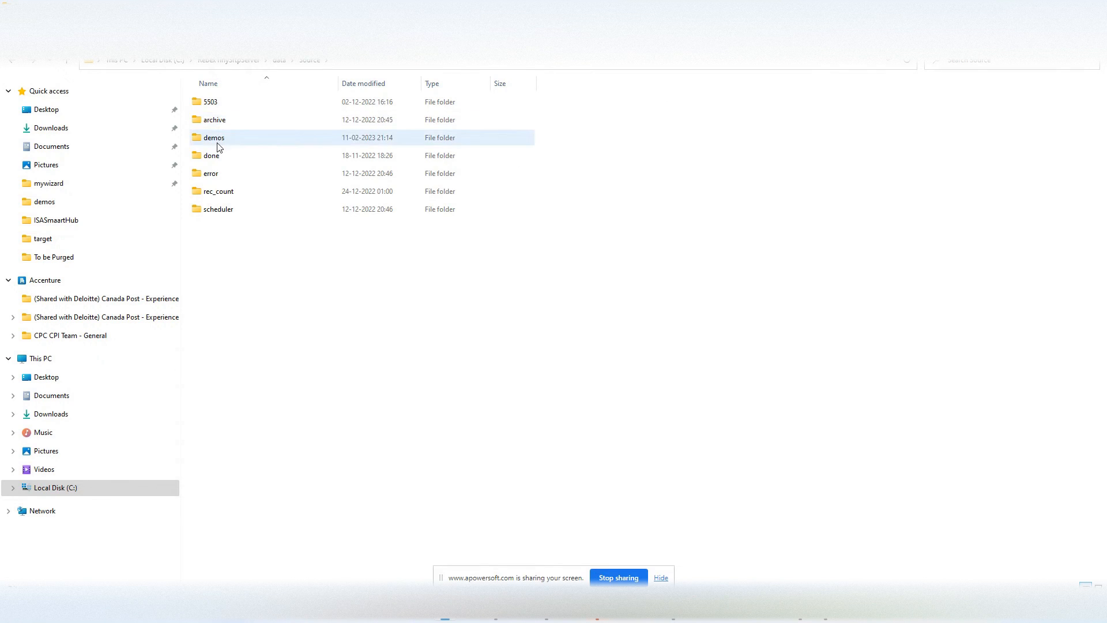
{"action": "double_click", "coordinate": [217, 143]}
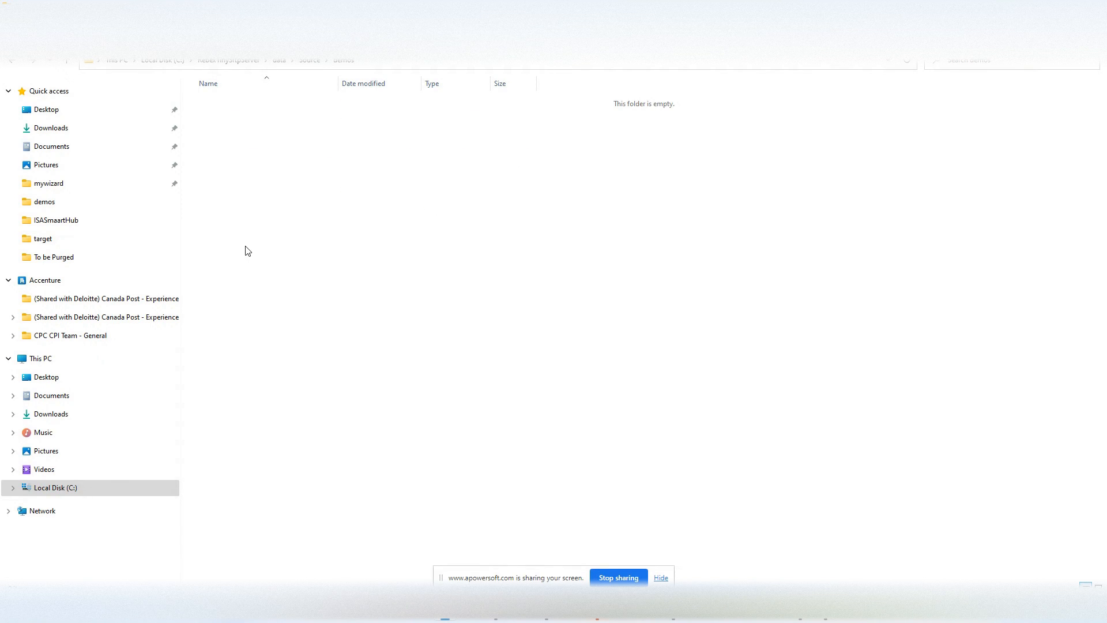
{"action": "key", "text": "ctrl+v"}
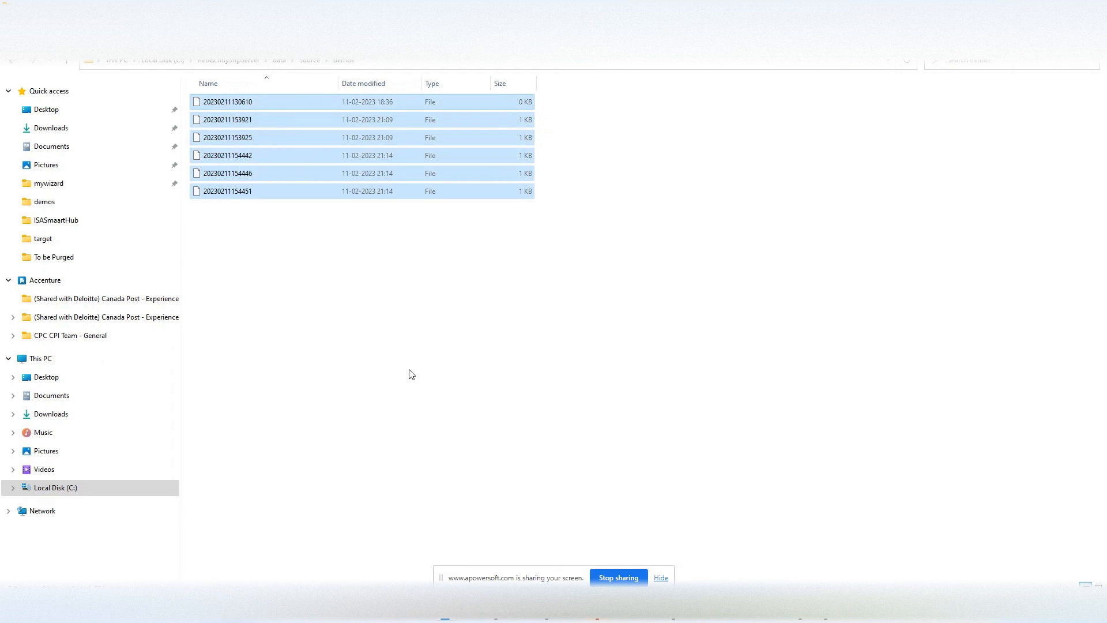
{"action": "left_click", "coordinate": [411, 374]}
Step: Switch to Postman and send the Looping process call GET request
{"action": "key", "text": "alt+Tab"}
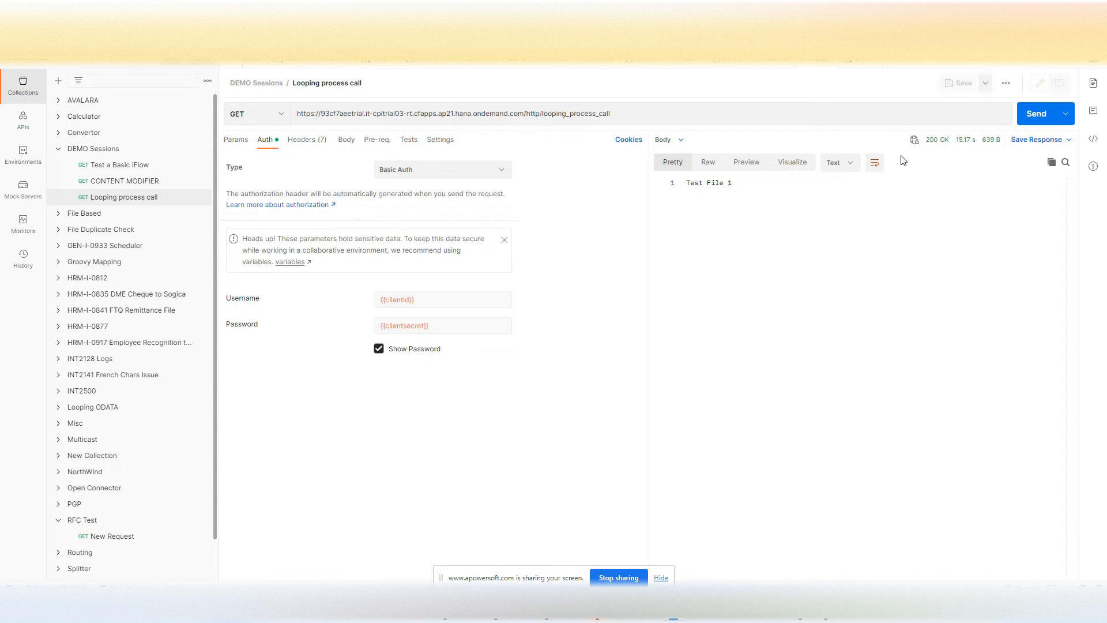
{"action": "left_click", "coordinate": [1019, 115]}
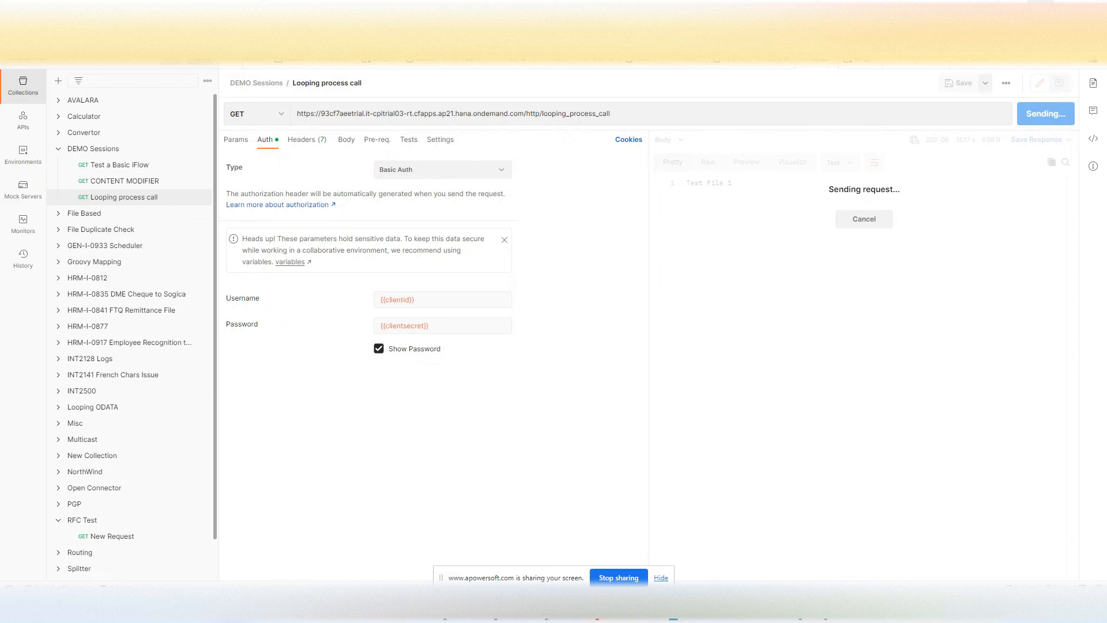
Step: Check the demos folder in File Explorer and the flow's latest run in Cloud Integration
{"action": "key", "text": "alt+Tab"}
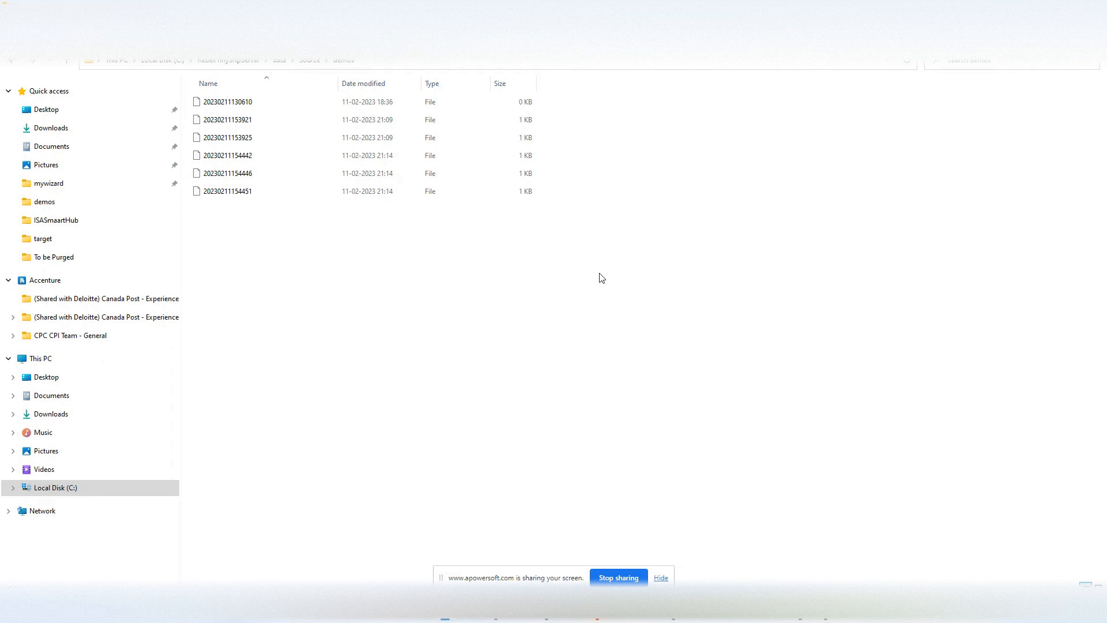
{"action": "key", "text": "alt+Tab"}
{"action": "key", "text": "alt+Tab"}
{"action": "mouse_move", "coordinate": [491, 619]}
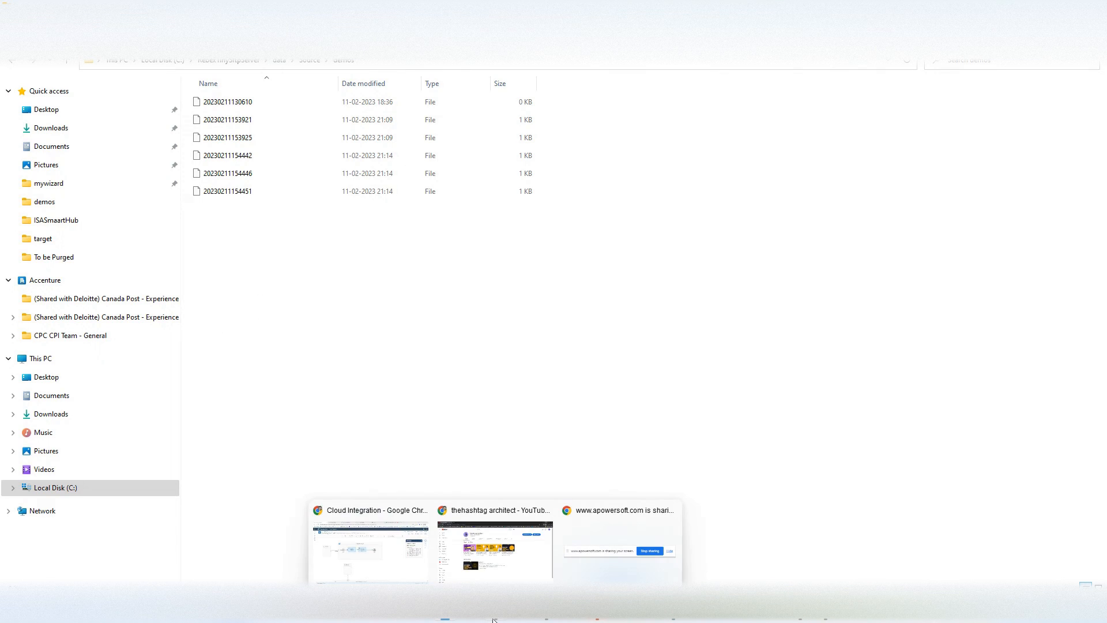
{"action": "left_click", "coordinate": [391, 562]}
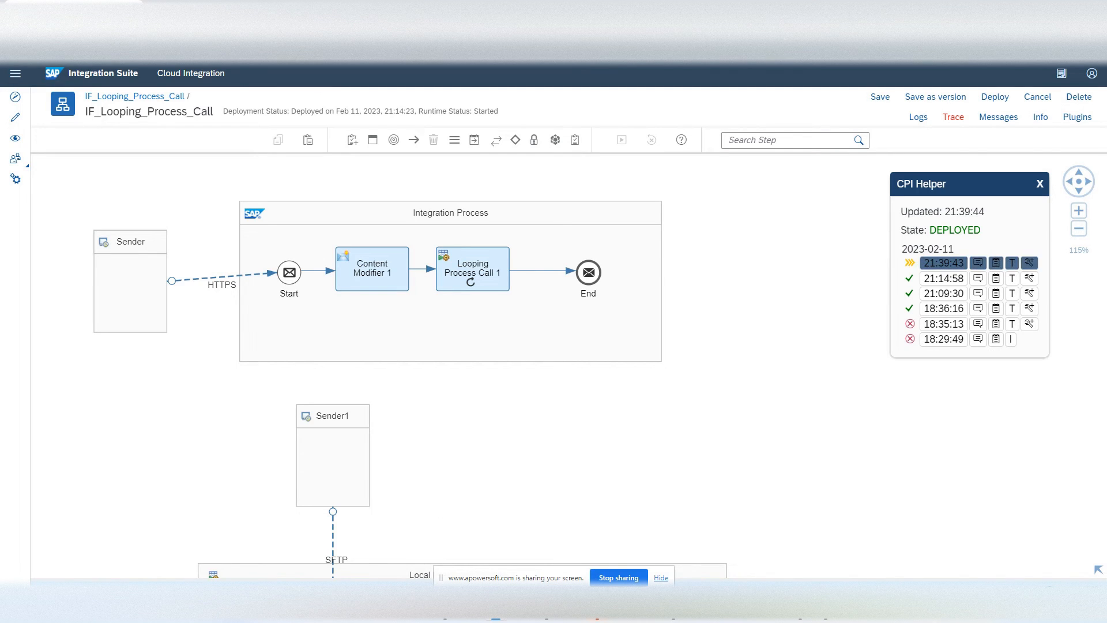
{"action": "mouse_move", "coordinate": [425, 618]}
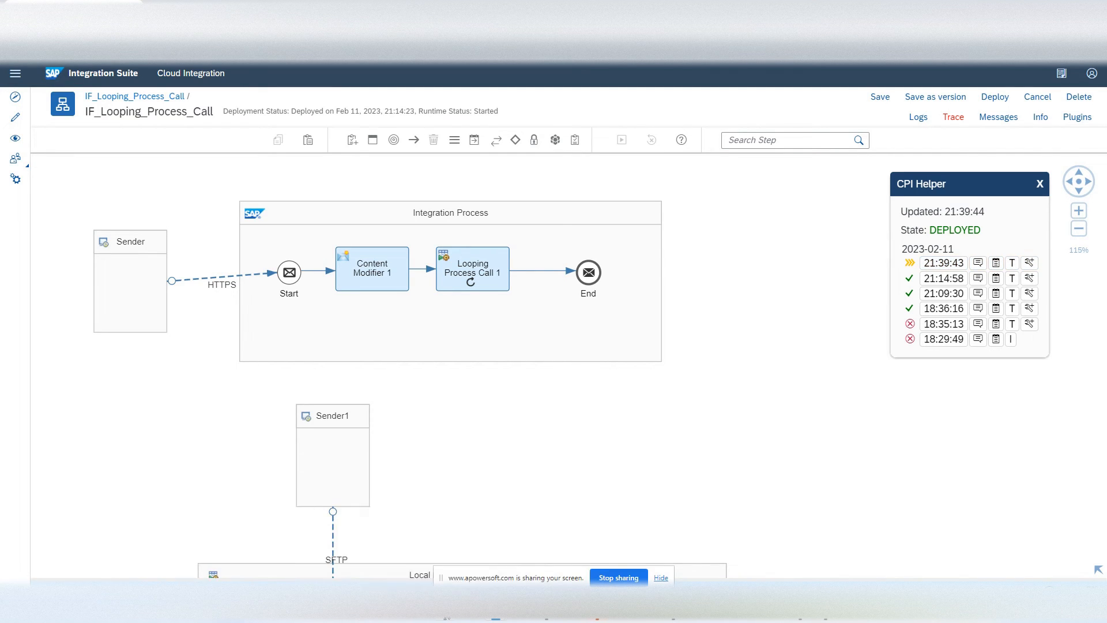
{"action": "left_click", "coordinate": [465, 544]}
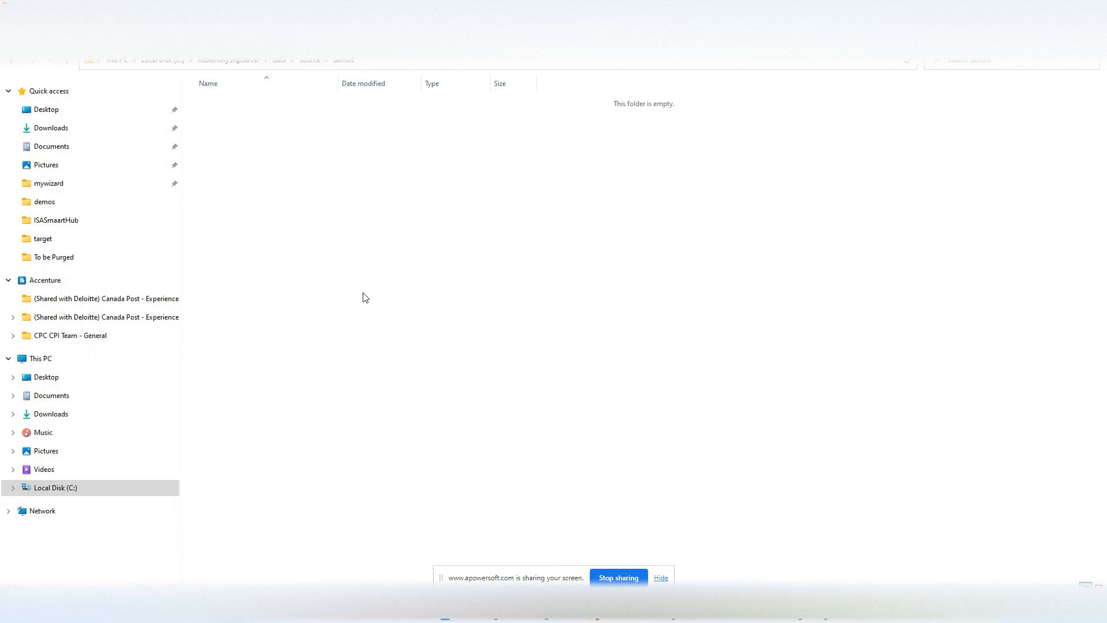
{"action": "left_click_drag", "start_coordinate": [363, 292], "coordinate": [292, 71]}
{"action": "left_click", "coordinate": [279, 65]}
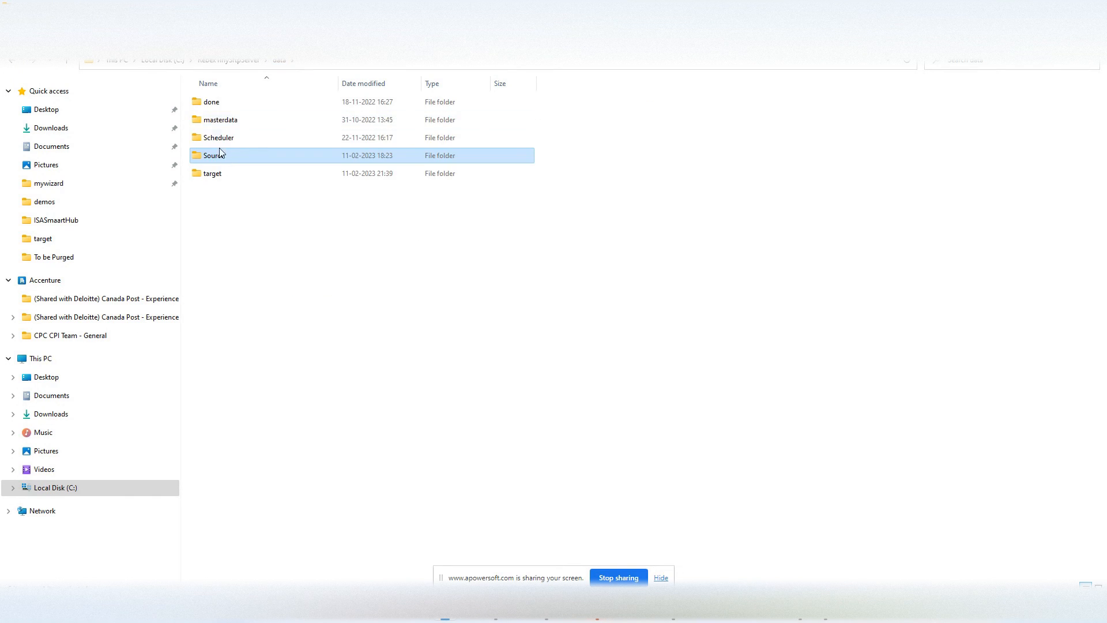
{"action": "left_click", "coordinate": [216, 174]}
{"action": "double_click", "coordinate": [216, 174]}
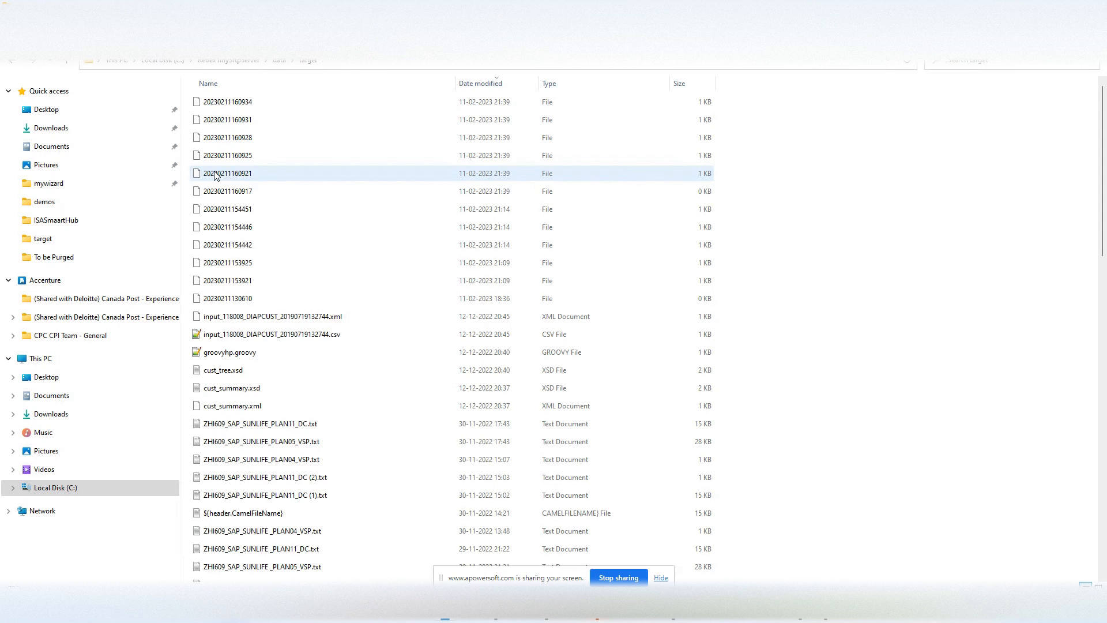
{"action": "left_click", "coordinate": [506, 102]}
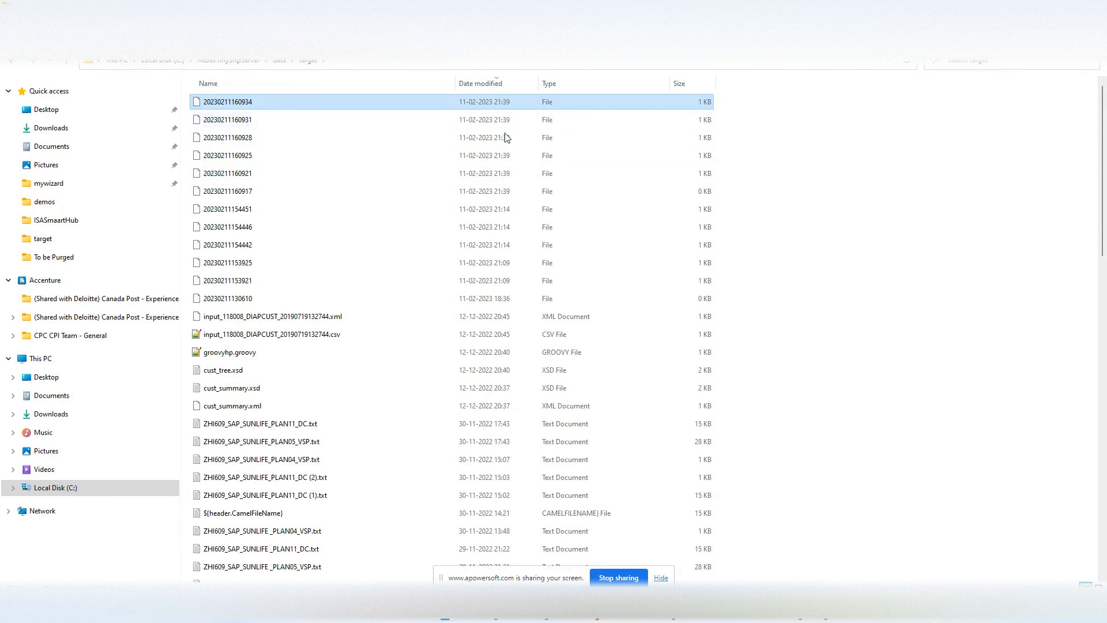
{"action": "left_click", "coordinate": [514, 198], "text": "shift"}
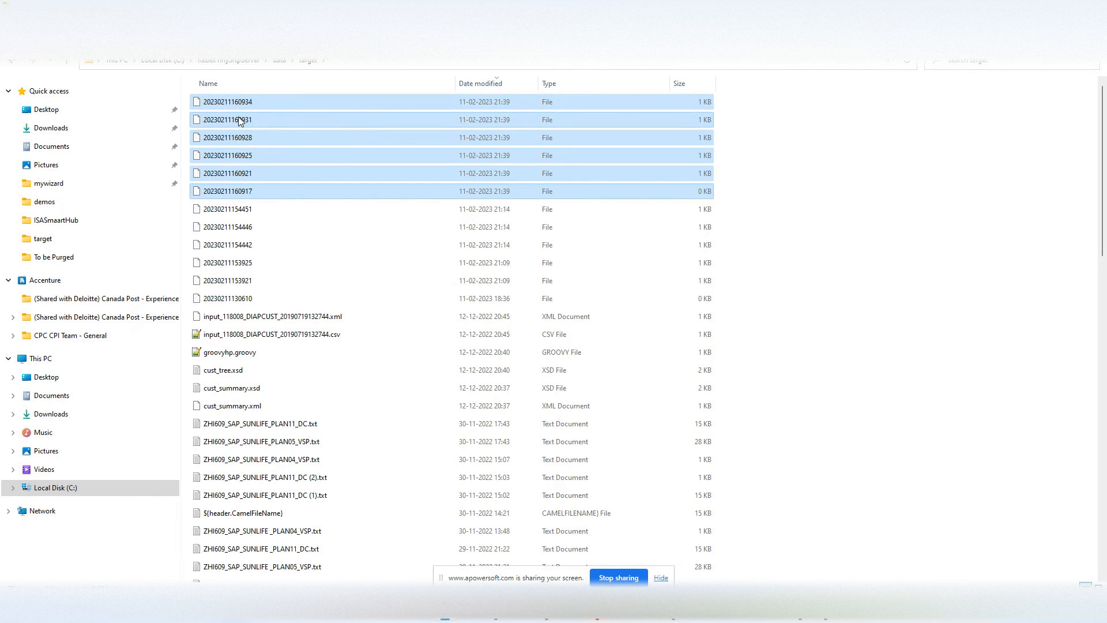
{"action": "key", "text": "Return"}
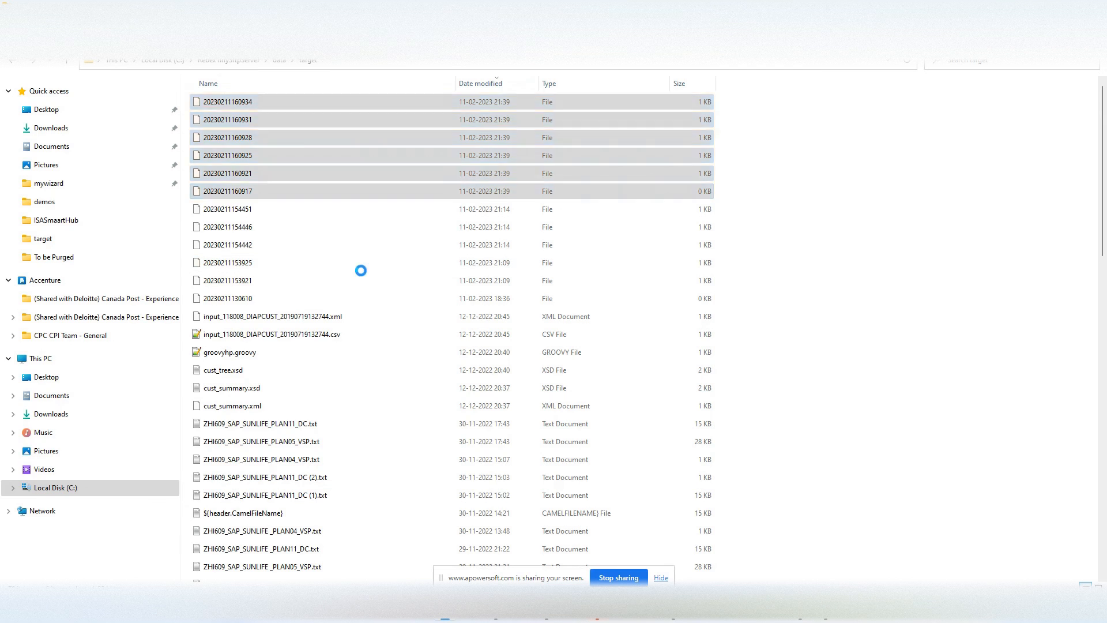
Step: Switch back to Cloud Integration and show the trace of the 21:39:44 run on the flow diagram
{"action": "key", "text": "alt+Tab"}
{"action": "key", "text": "alt+Tab"}
{"action": "key", "text": "alt+Tab"}
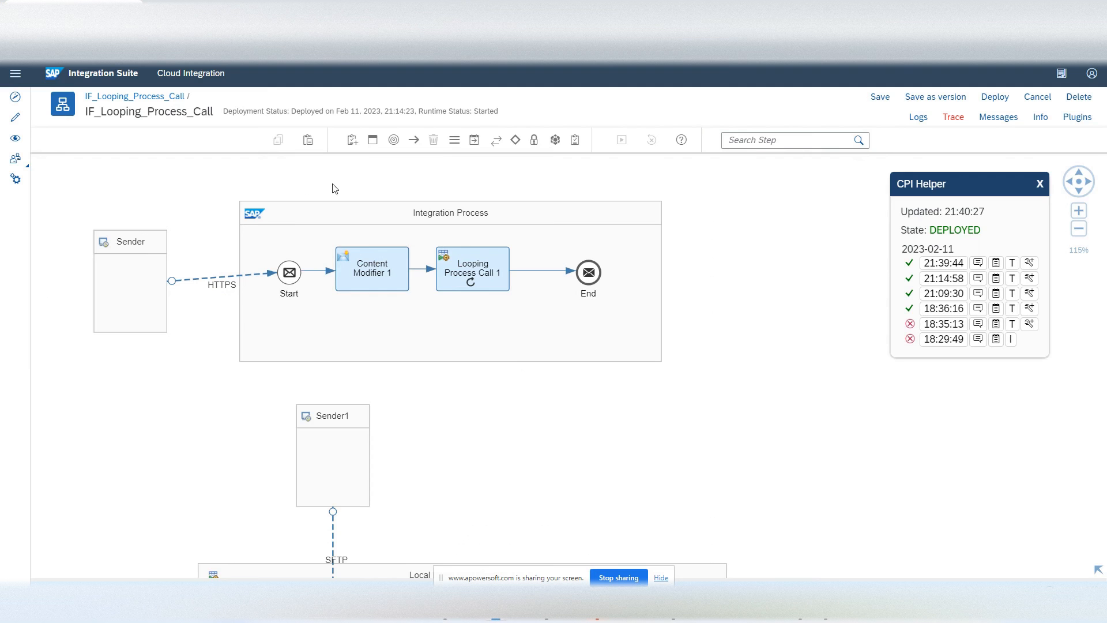
{"action": "left_click", "coordinate": [1029, 263]}
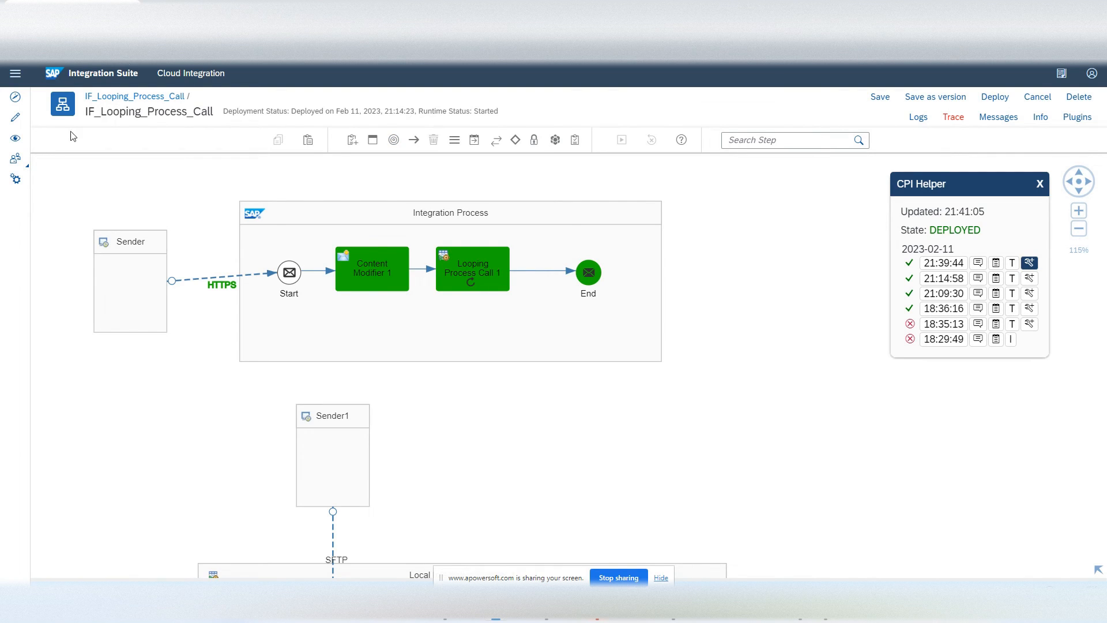
Step: Open the message processing run and examine the exchange properties before the earliest Looping Process Call 1 step
{"action": "left_click", "coordinate": [162, 2]}
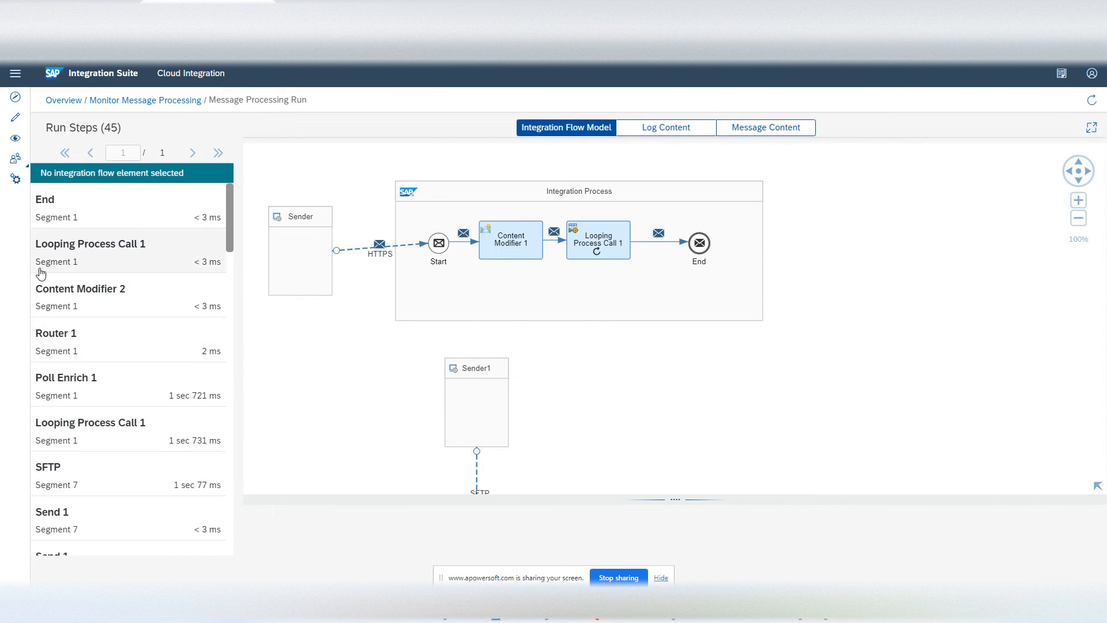
{"action": "scroll", "coordinate": [104, 351], "scroll_direction": "down", "scroll_amount": 15}
{"action": "scroll", "coordinate": [104, 358], "scroll_direction": "down", "scroll_amount": 10}
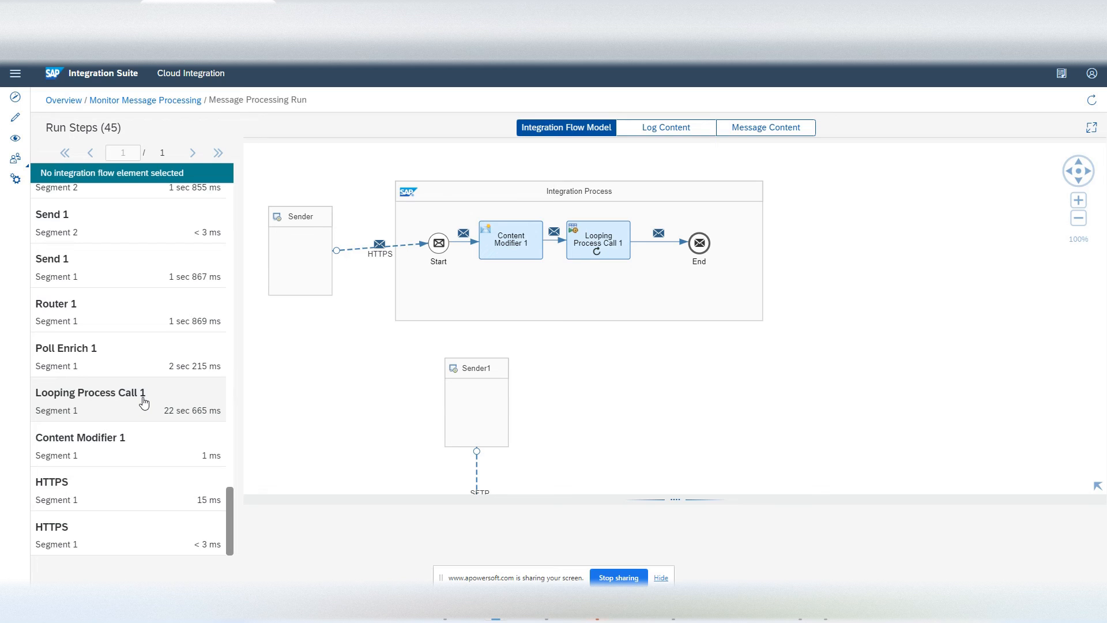
{"action": "left_click", "coordinate": [110, 415]}
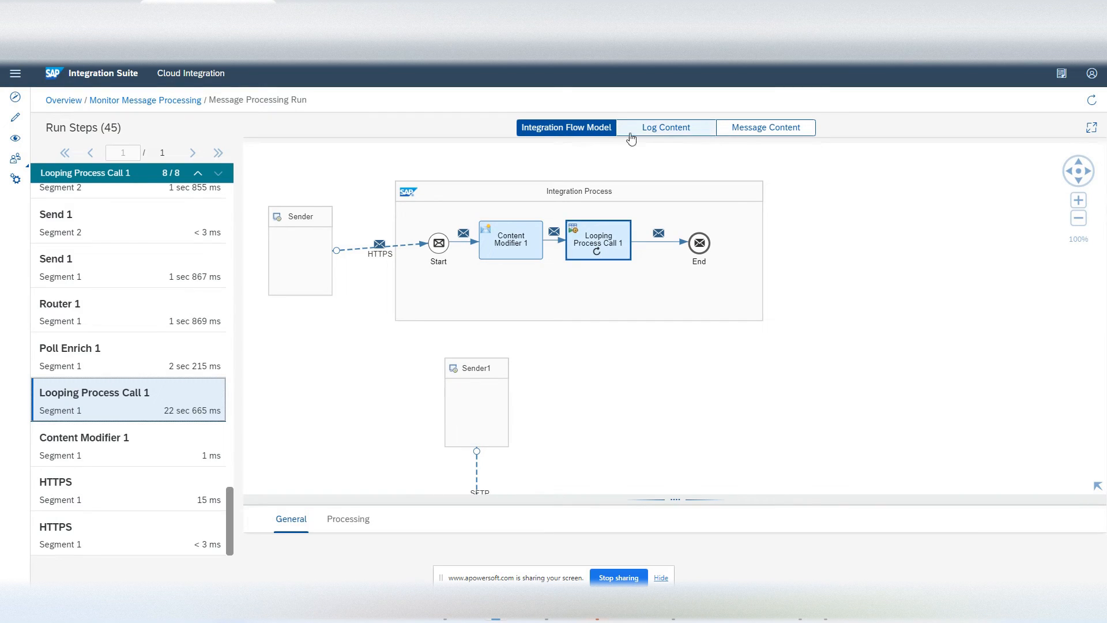
{"action": "left_click", "coordinate": [759, 129]}
{"action": "left_click", "coordinate": [349, 189]}
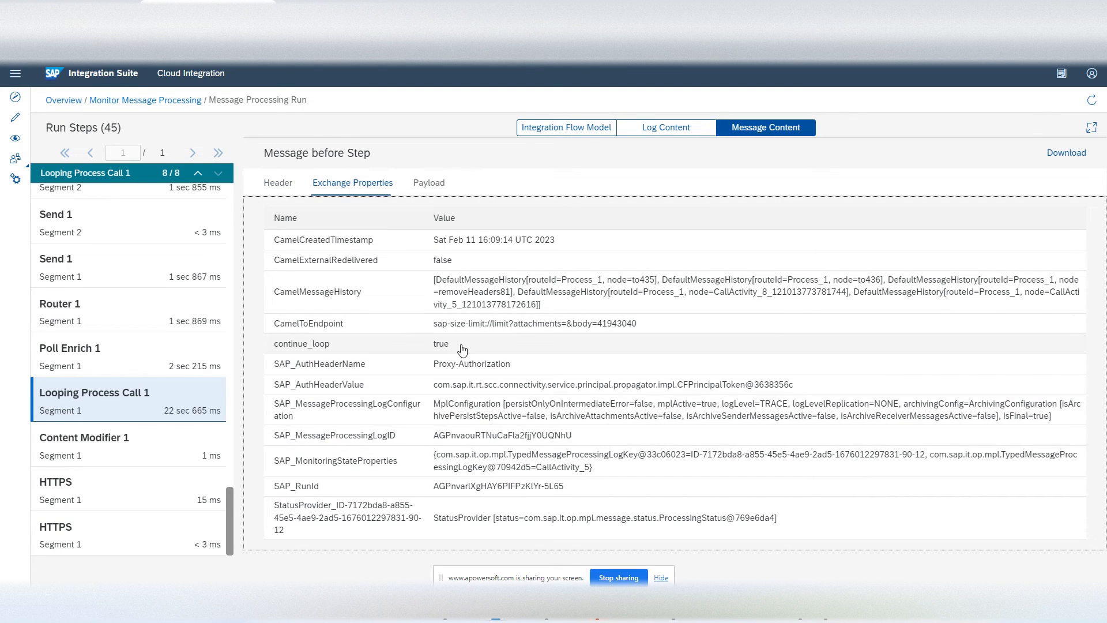
Step: Inspect Router 1's exchange properties and headers in the first loop iteration, and its headers in the second iteration
{"action": "left_click", "coordinate": [103, 330]}
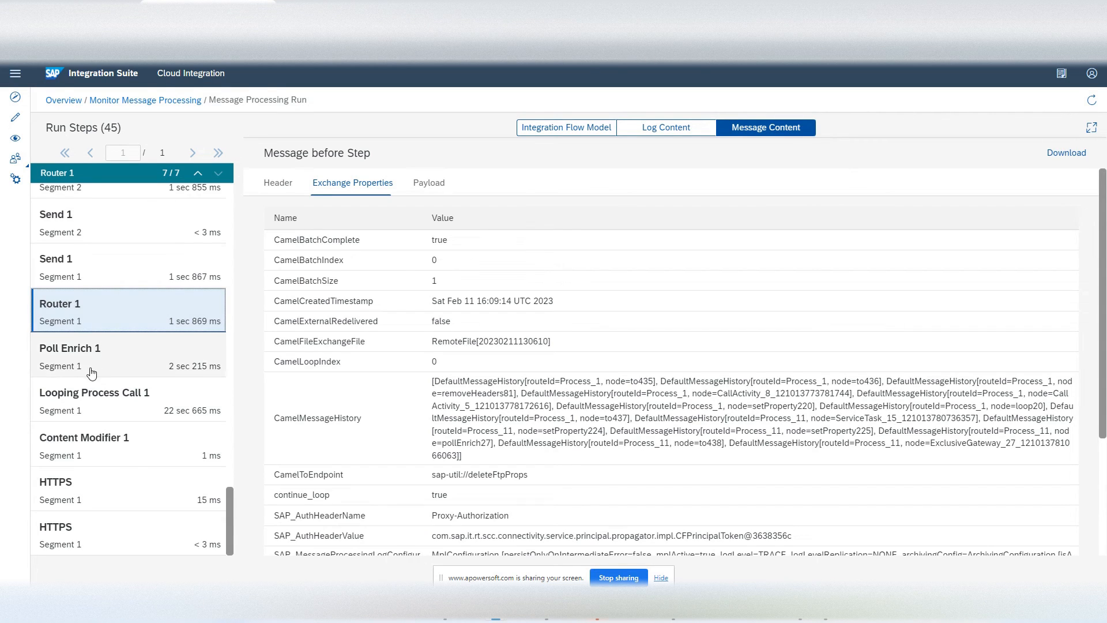
{"action": "left_click", "coordinate": [288, 189]}
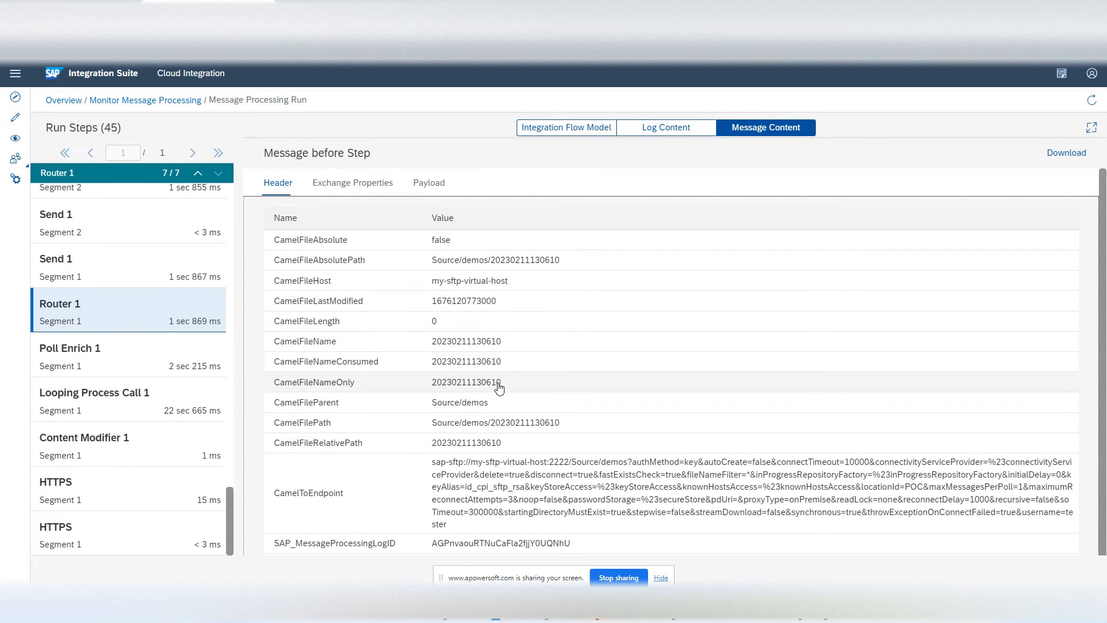
{"action": "scroll", "coordinate": [149, 370], "scroll_direction": "up", "scroll_amount": 3}
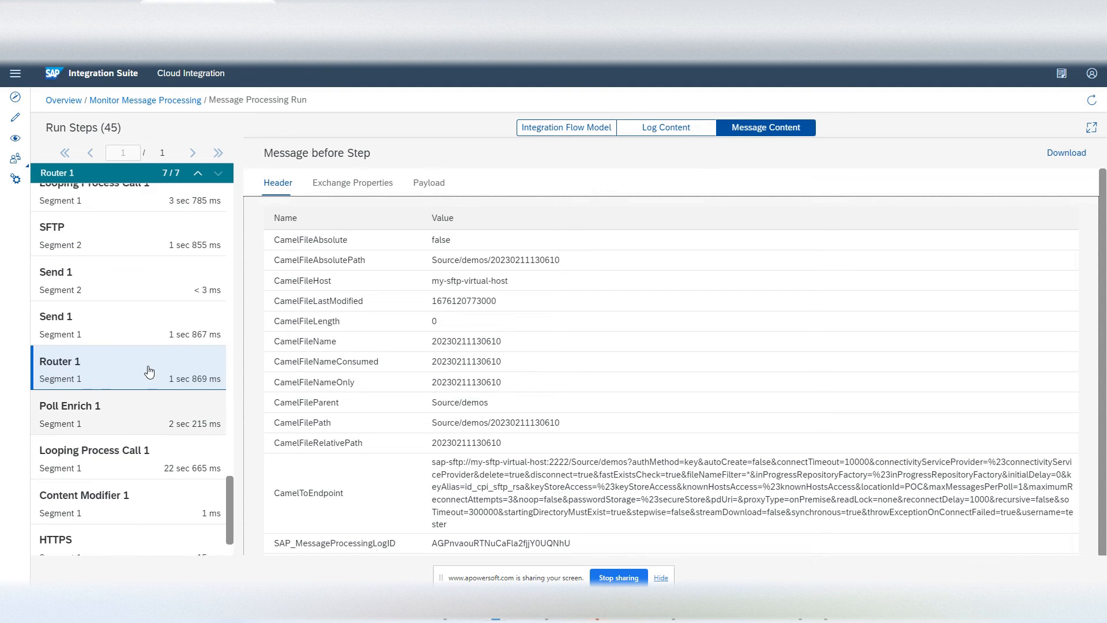
{"action": "scroll", "coordinate": [149, 370], "scroll_direction": "up", "scroll_amount": 1}
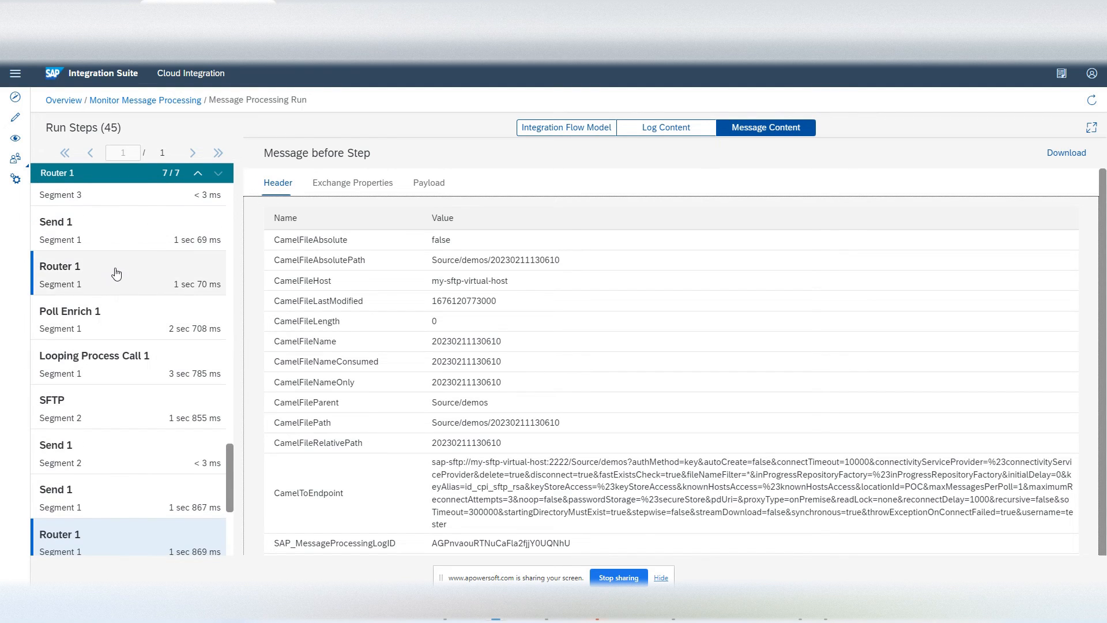
{"action": "left_click", "coordinate": [117, 273]}
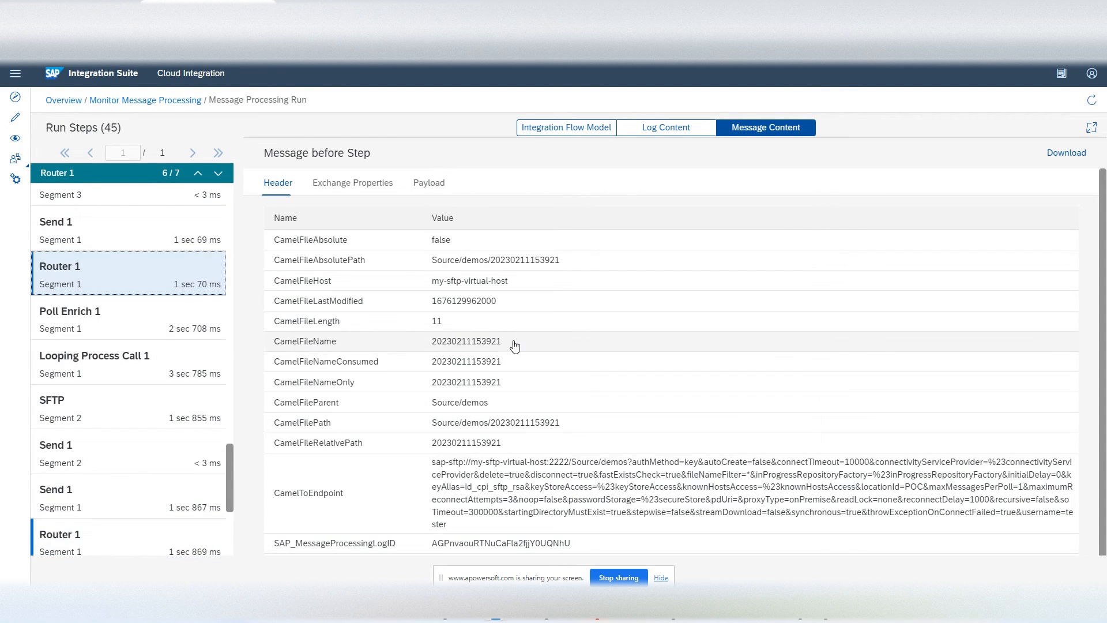
Step: Review Router 1's headers and exchange properties in the third iteration, and look at the local integration process in the flow diagram
{"action": "scroll", "coordinate": [173, 424], "scroll_direction": "up", "scroll_amount": 5}
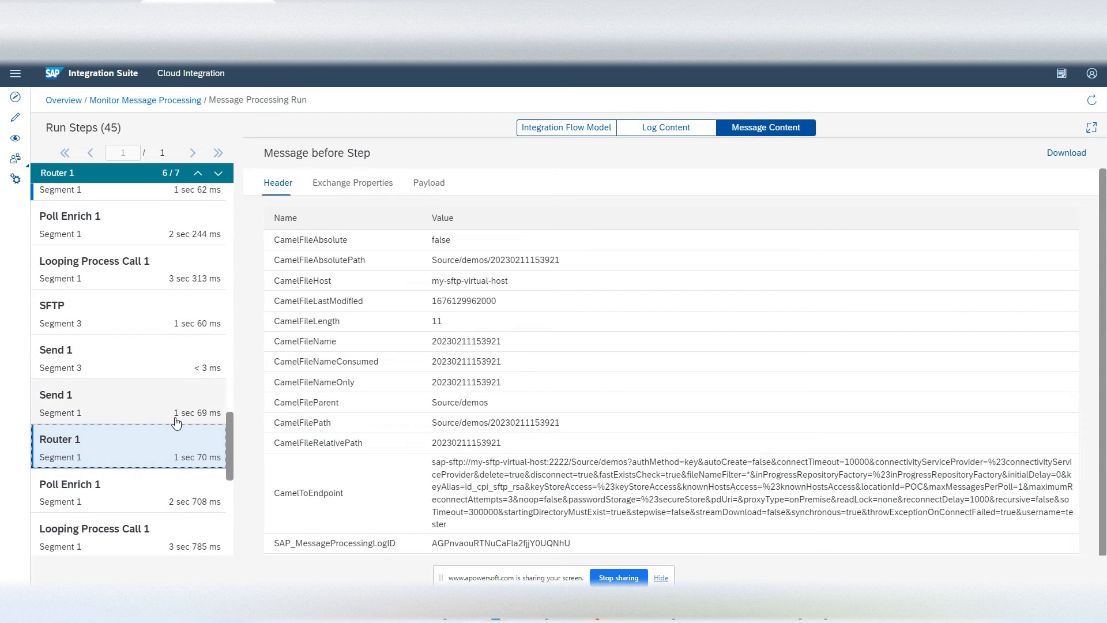
{"action": "scroll", "coordinate": [176, 424], "scroll_direction": "up", "scroll_amount": 1}
{"action": "left_click", "coordinate": [113, 348]}
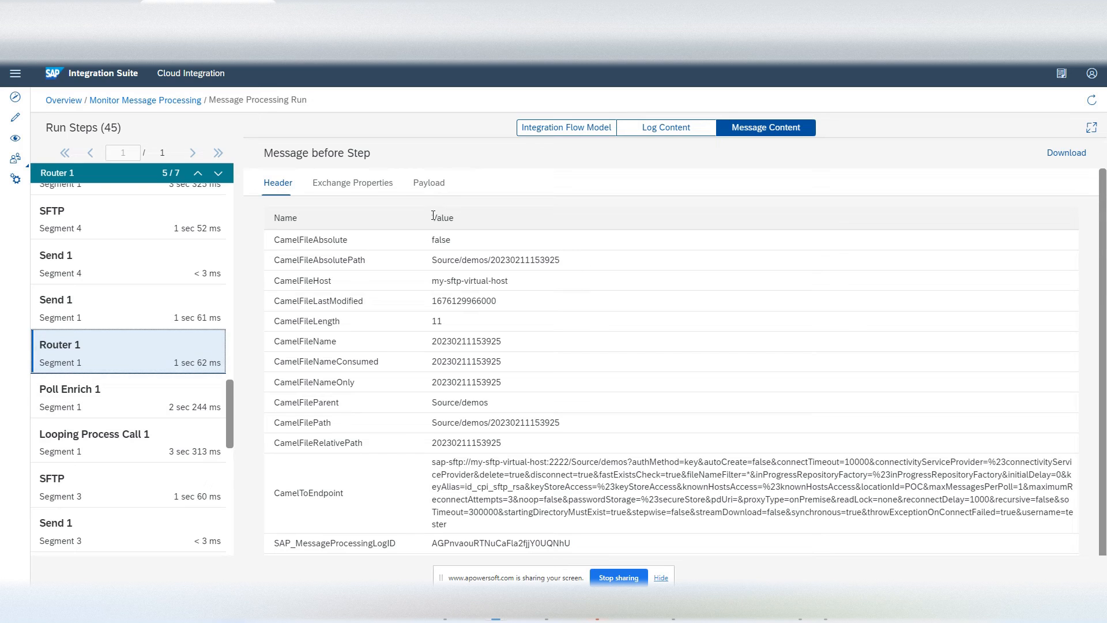
{"action": "left_click", "coordinate": [363, 189]}
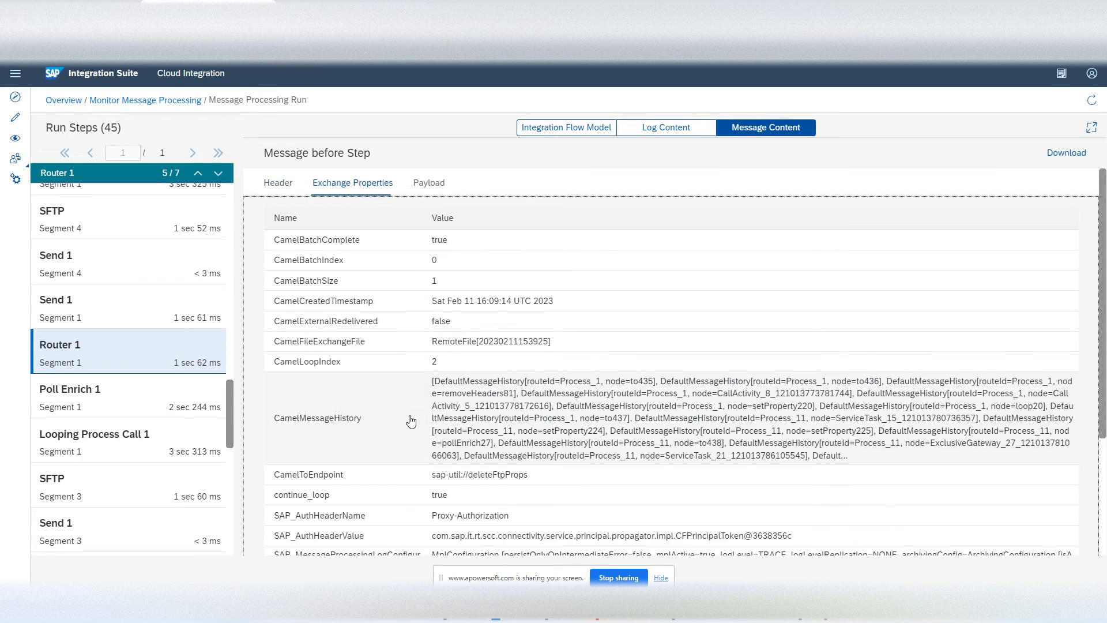
{"action": "scroll", "coordinate": [354, 378], "scroll_direction": "down", "scroll_amount": 2}
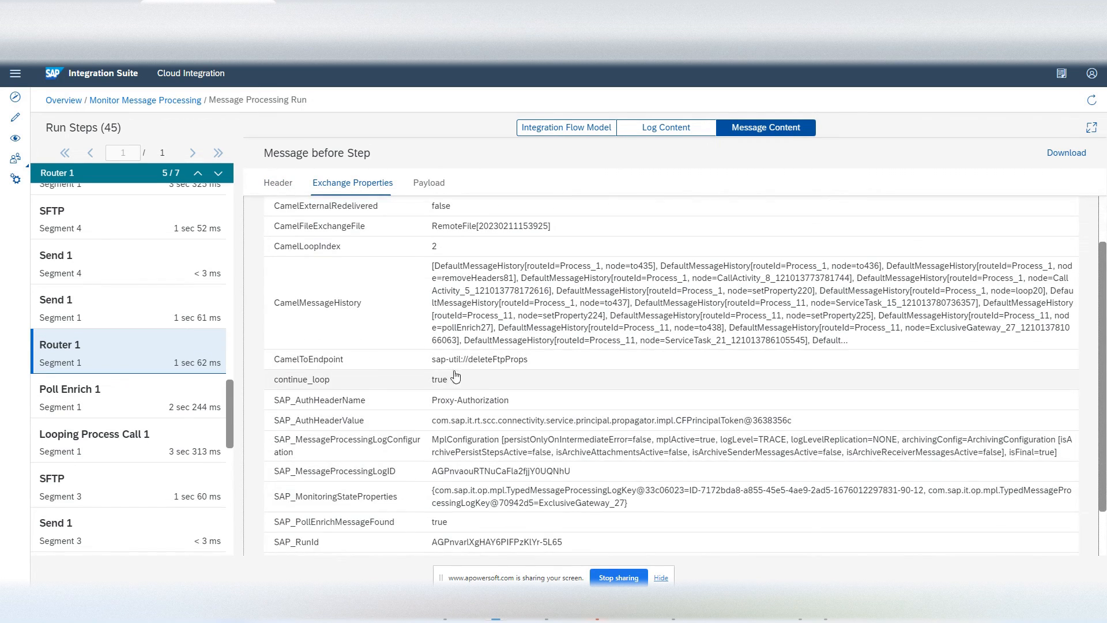
{"action": "left_click", "coordinate": [284, 186]}
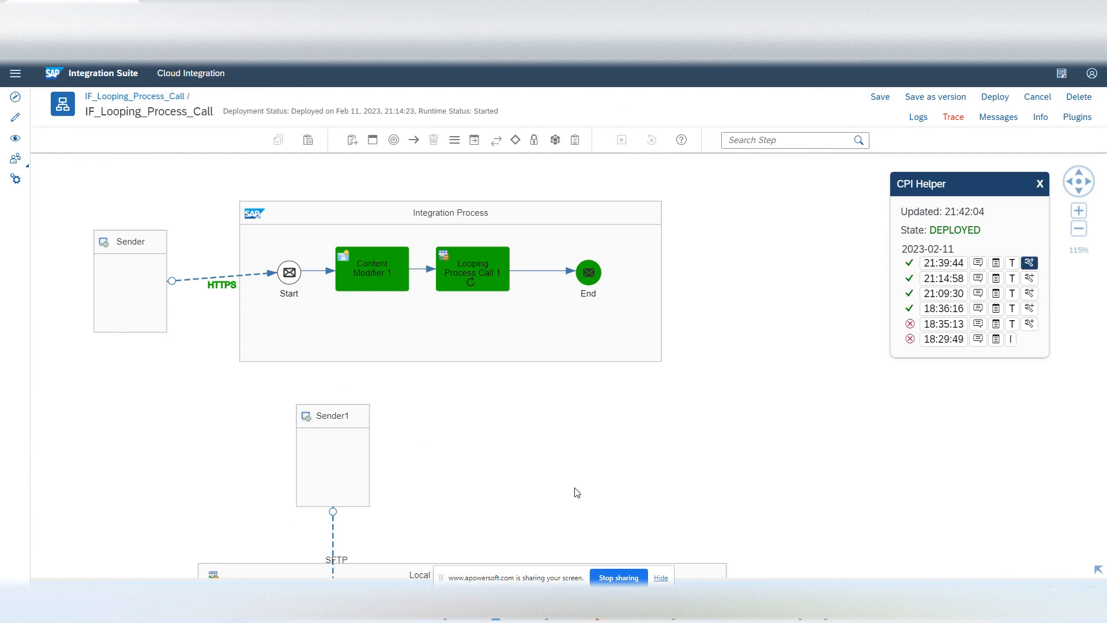
{"action": "left_click_drag", "start_coordinate": [576, 493], "coordinate": [569, 217]}
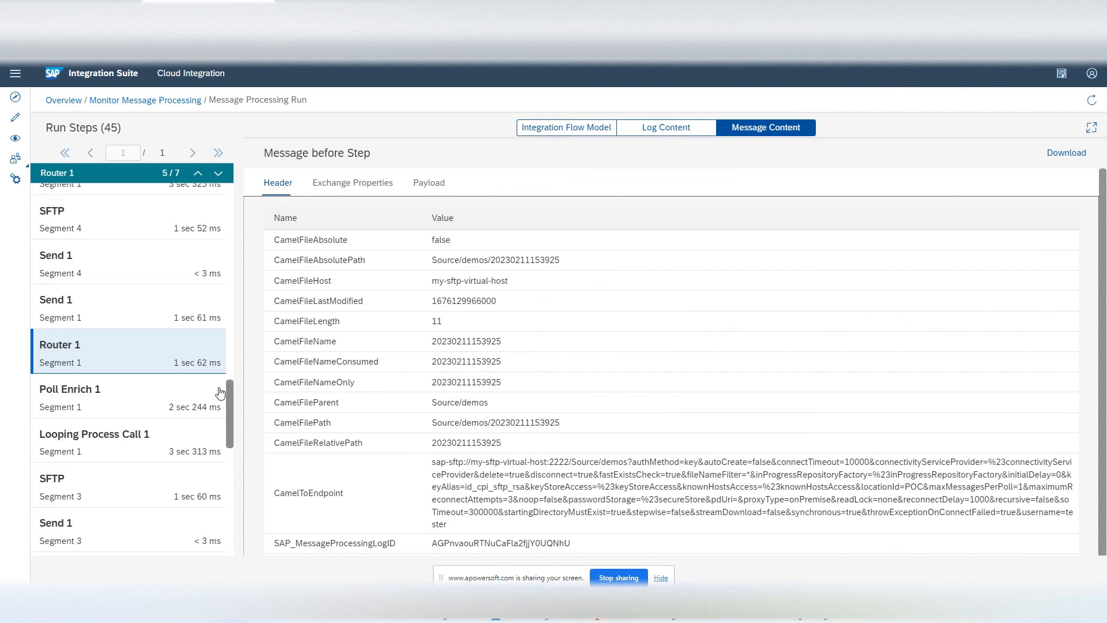
Step: Return to the processing run and compare Router 1's message headers in the fourth, fifth and sixth loop iterations
{"action": "scroll", "coordinate": [133, 403], "scroll_direction": "up", "scroll_amount": 5}
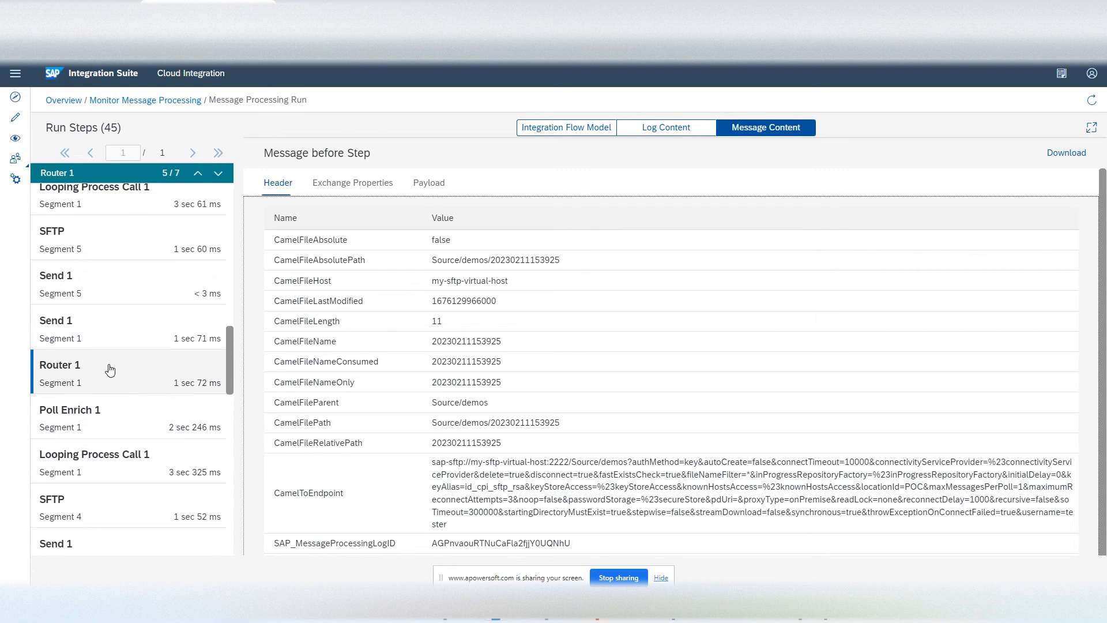
{"action": "left_click", "coordinate": [109, 369]}
{"action": "scroll", "coordinate": [118, 346], "scroll_direction": "up", "scroll_amount": 3}
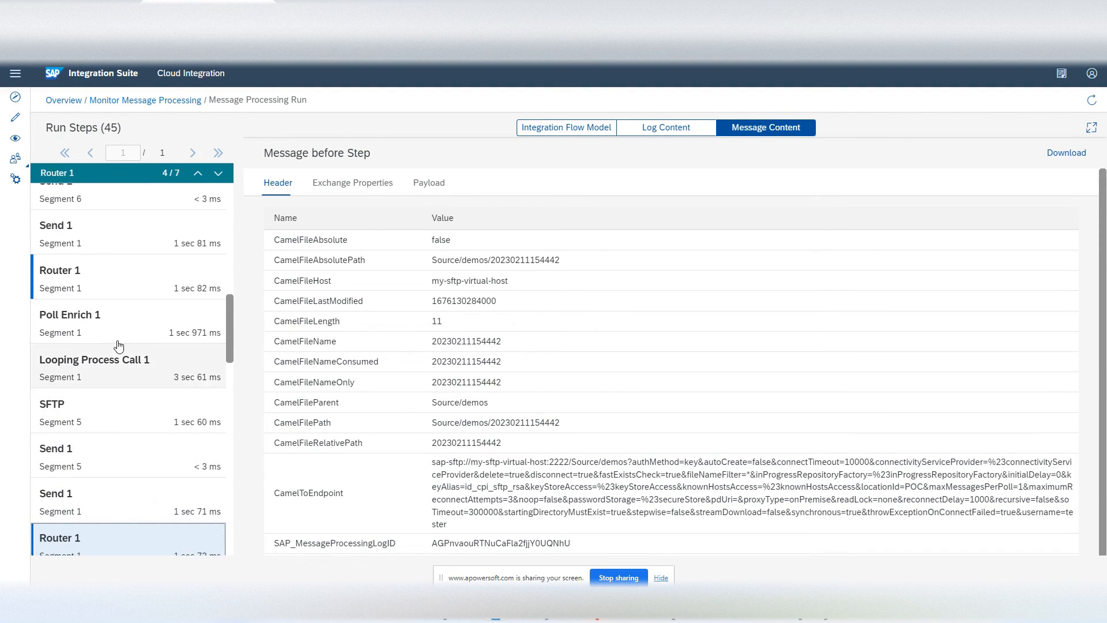
{"action": "left_click", "coordinate": [118, 346]}
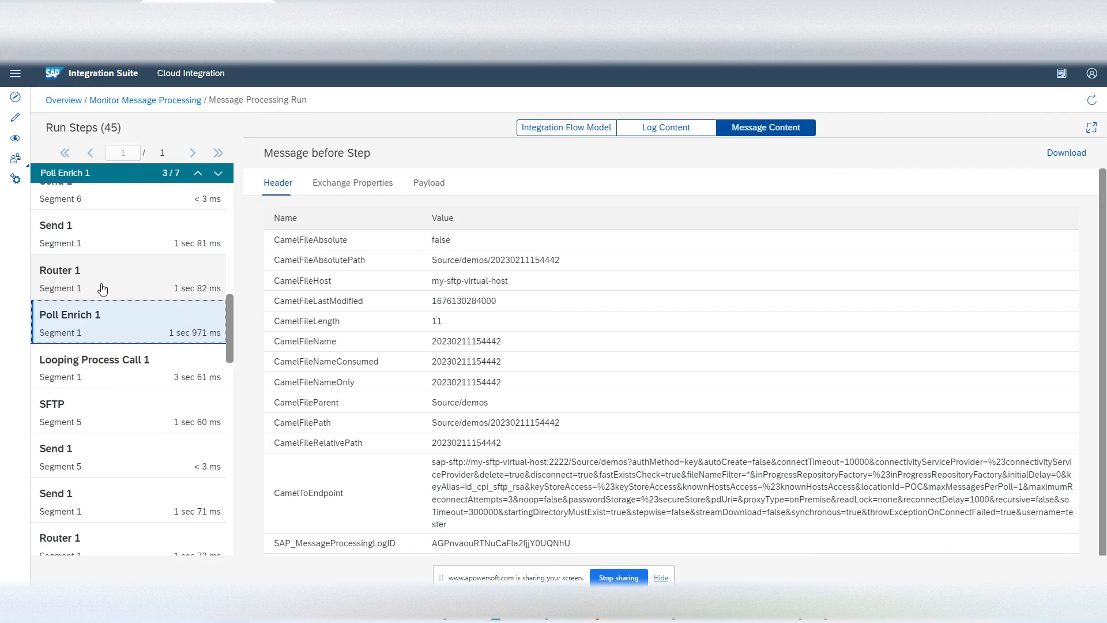
{"action": "left_click", "coordinate": [106, 289]}
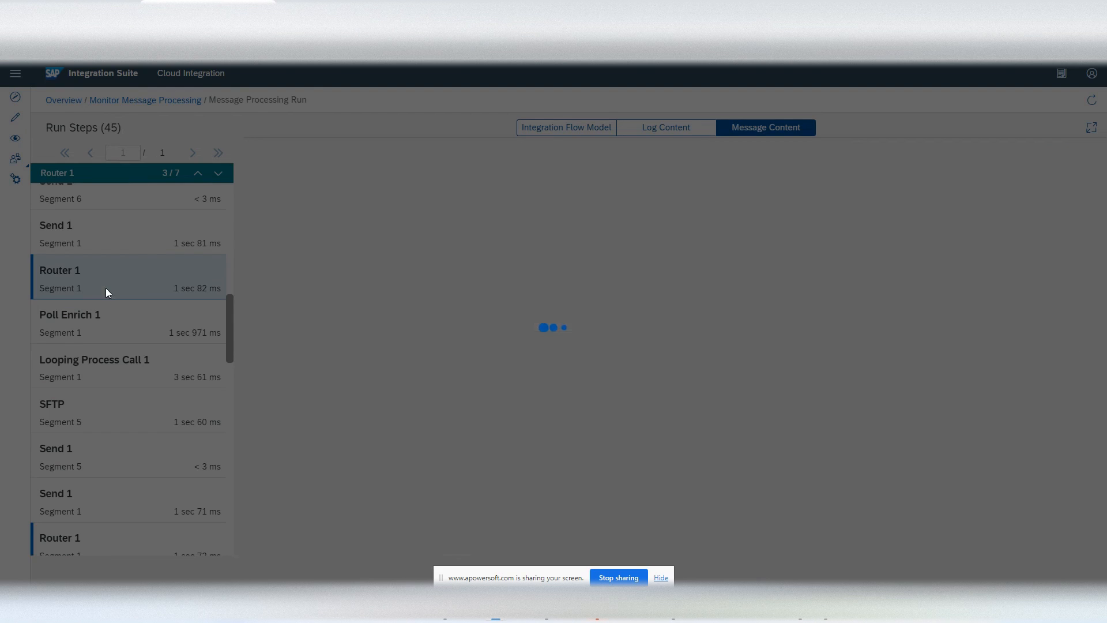
{"action": "scroll", "coordinate": [148, 354], "scroll_direction": "up", "scroll_amount": 3}
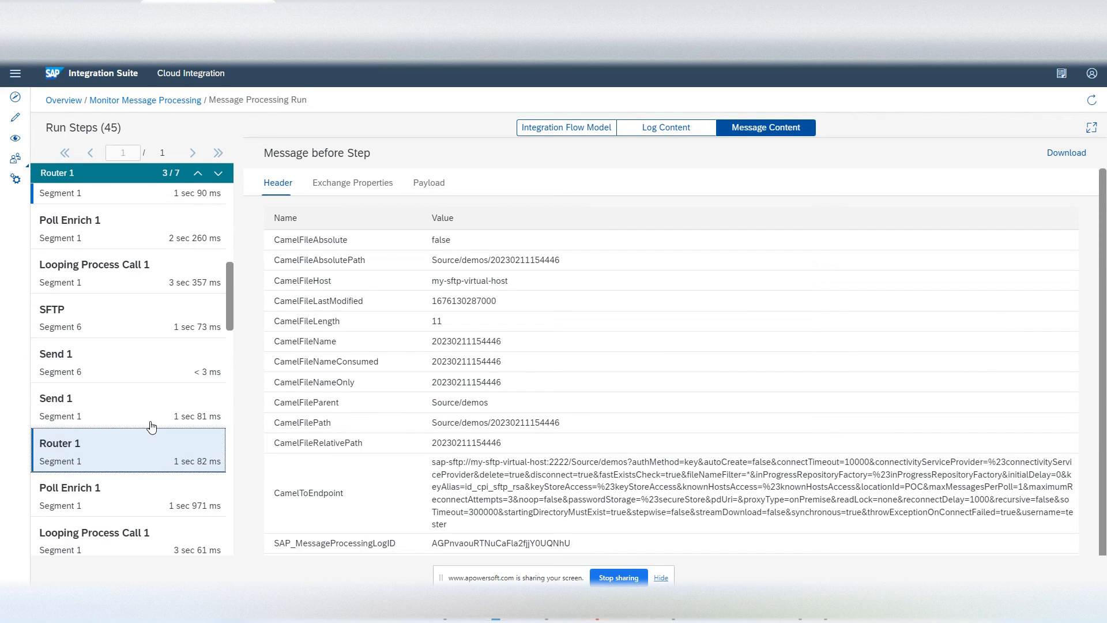
{"action": "scroll", "coordinate": [143, 321], "scroll_direction": "up", "scroll_amount": 2}
{"action": "left_click", "coordinate": [115, 297]}
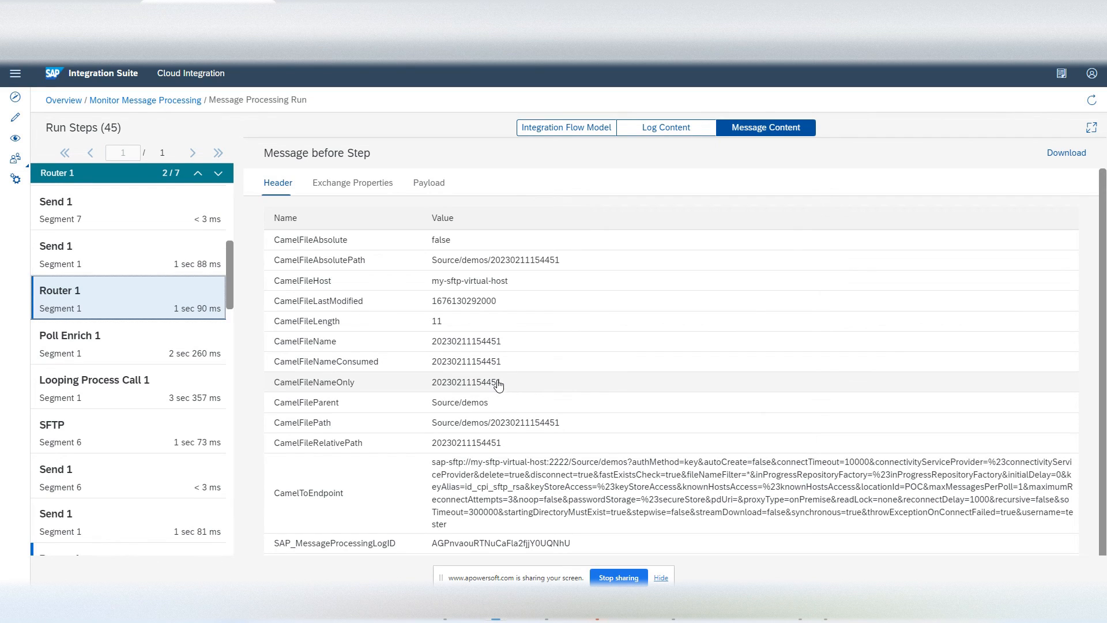
Step: Examine the headers and exchange properties of the last iteration's Router 1 step
{"action": "scroll", "coordinate": [131, 400], "scroll_direction": "up", "scroll_amount": 2}
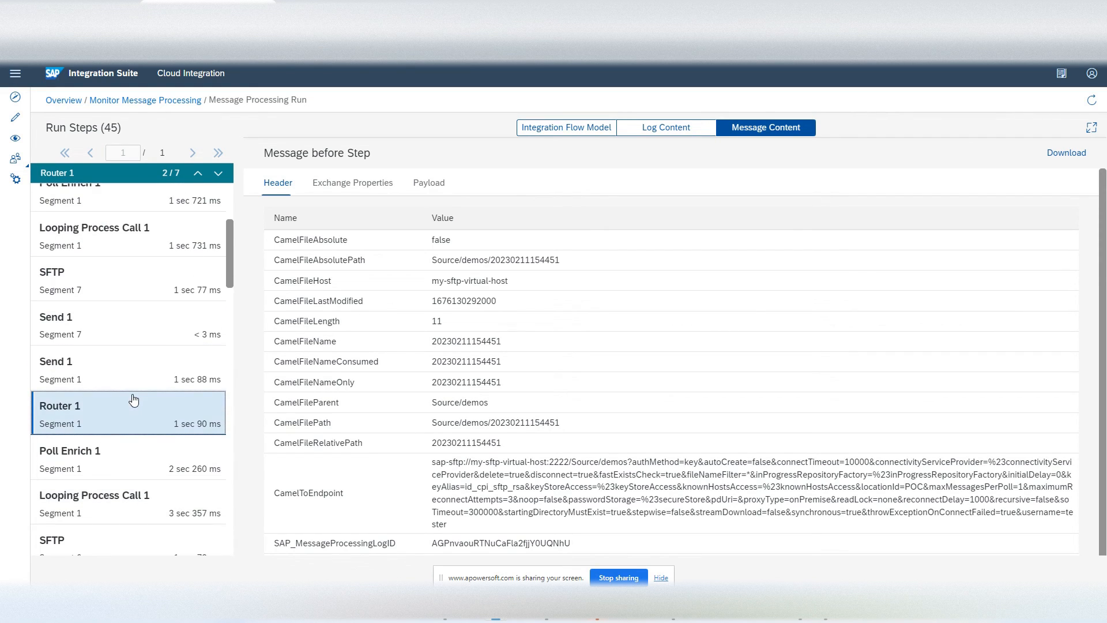
{"action": "scroll", "coordinate": [133, 400], "scroll_direction": "up", "scroll_amount": 1}
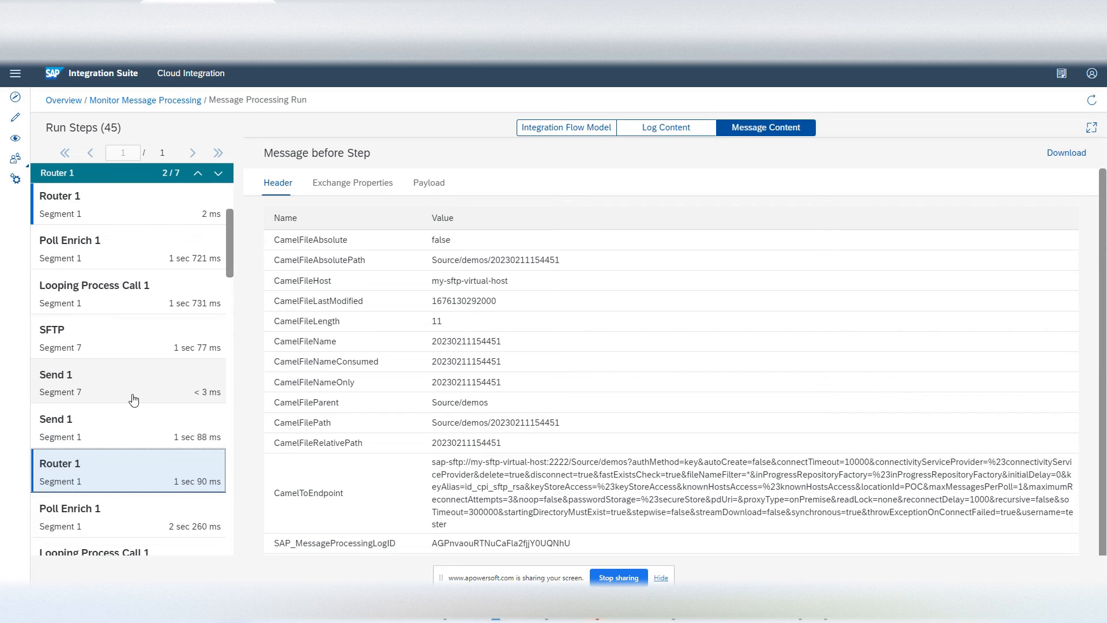
{"action": "scroll", "coordinate": [133, 400], "scroll_direction": "up", "scroll_amount": 2}
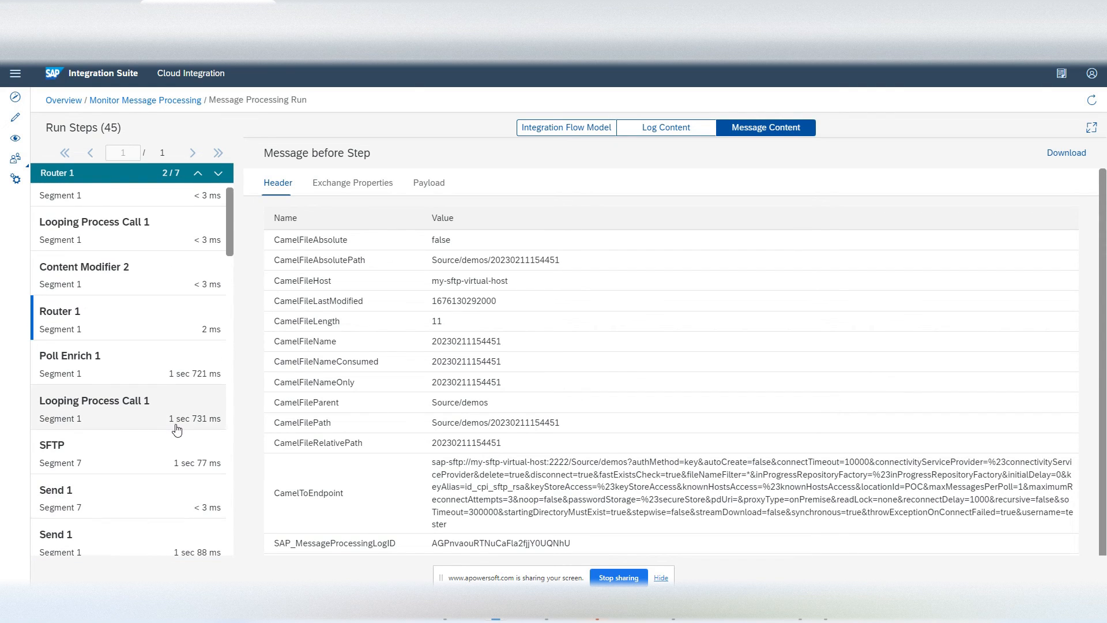
{"action": "left_click", "coordinate": [136, 334]}
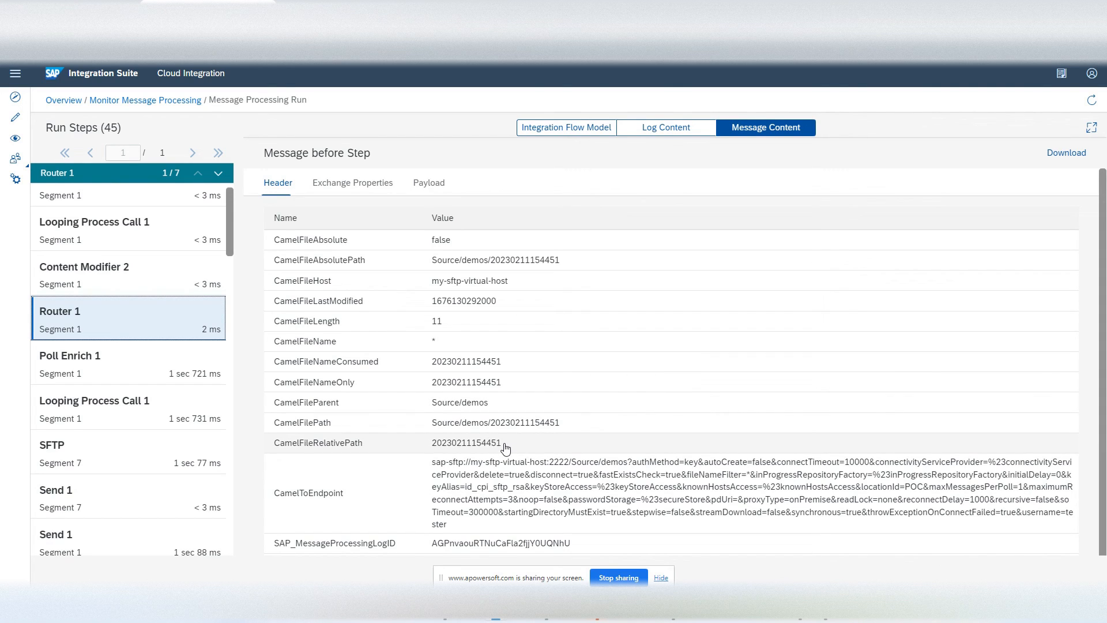
{"action": "scroll", "coordinate": [506, 447], "scroll_direction": "down", "scroll_amount": 1}
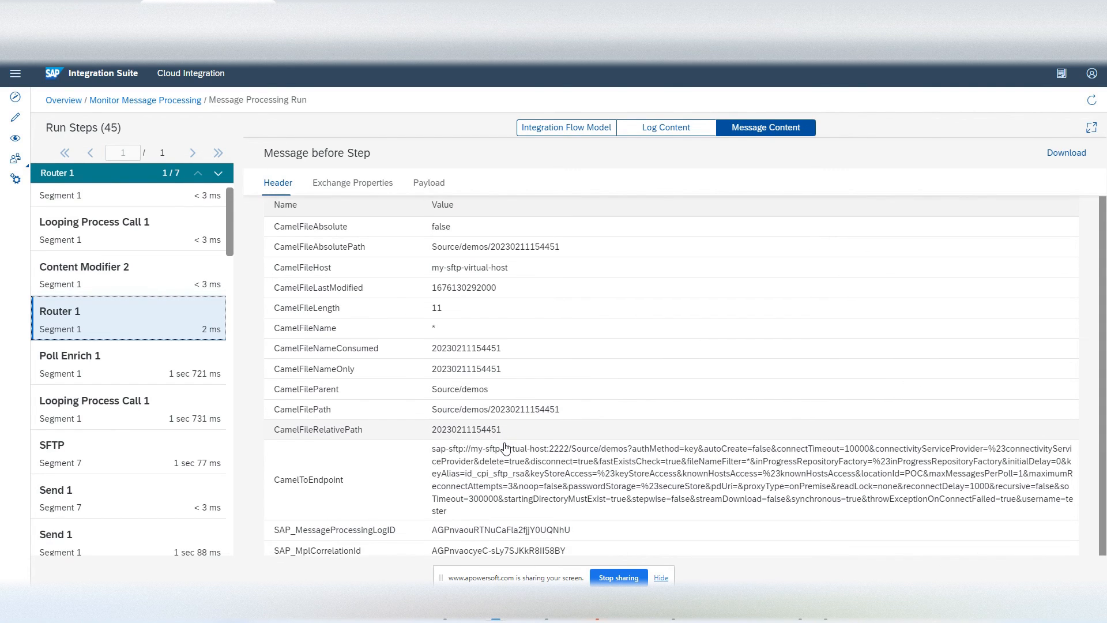
{"action": "left_click", "coordinate": [341, 183]}
{"action": "scroll", "coordinate": [513, 526], "scroll_direction": "down", "scroll_amount": 5}
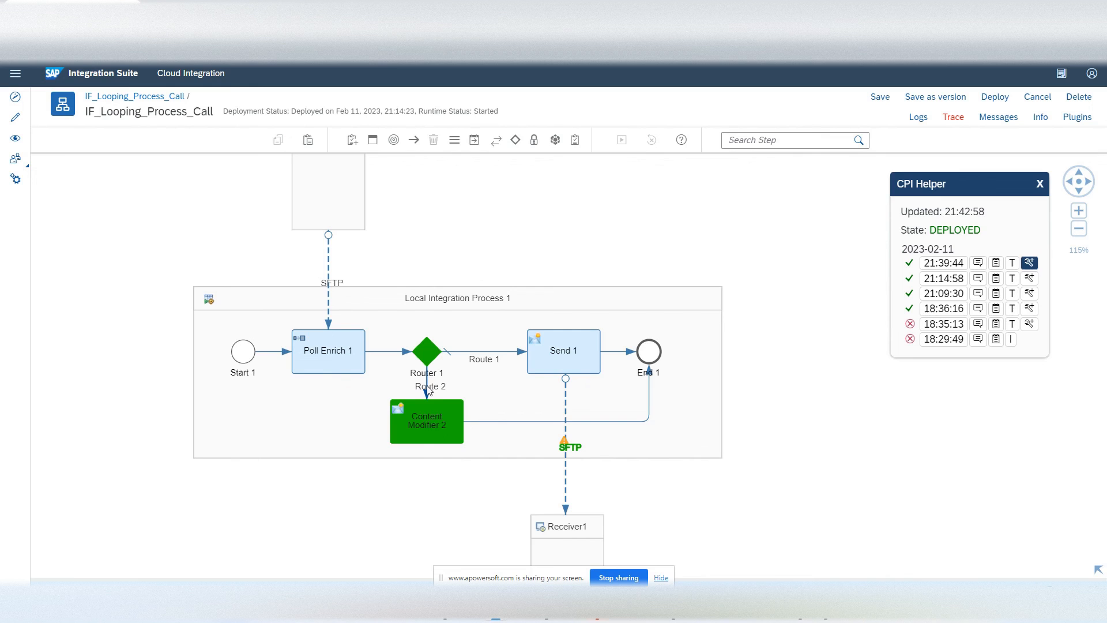
Step: Show Route 2's processing condition in the flow and compare it with the last Router 1 step's exchange properties
{"action": "left_click", "coordinate": [428, 390]}
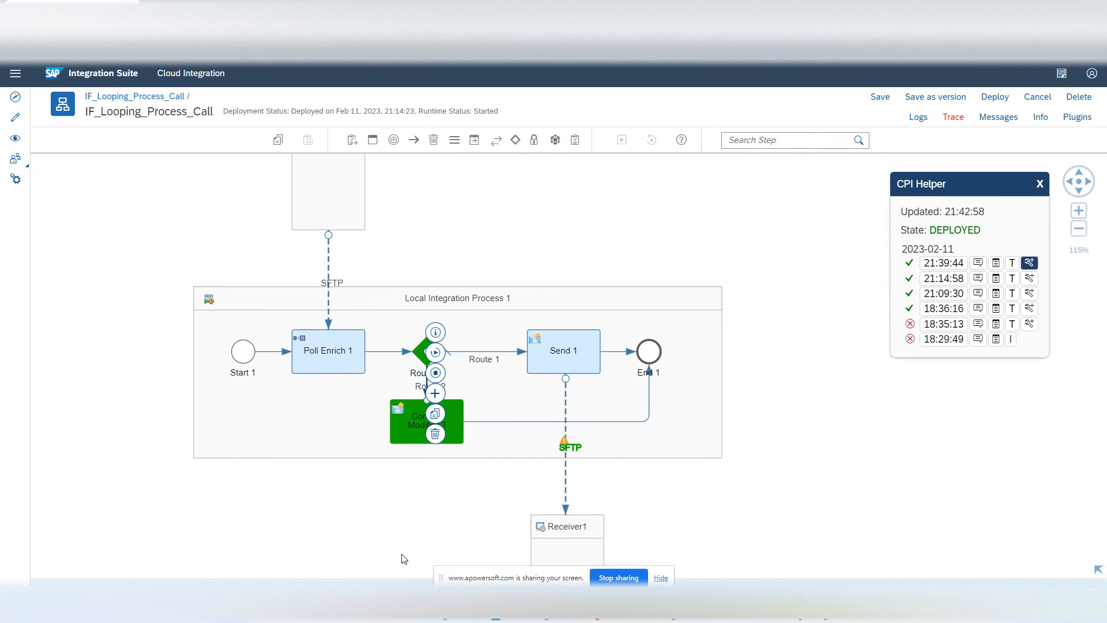
{"action": "left_click_drag", "start_coordinate": [382, 577], "coordinate": [382, 431]}
{"action": "left_click", "coordinate": [135, 466]}
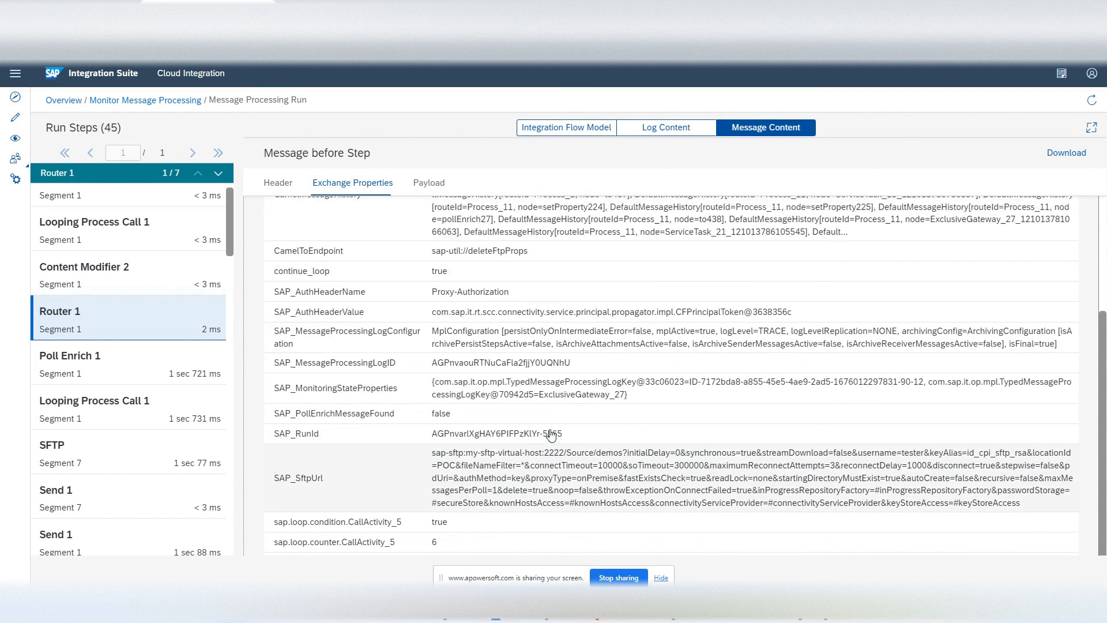
{"action": "scroll", "coordinate": [484, 421], "scroll_direction": "up", "scroll_amount": 5}
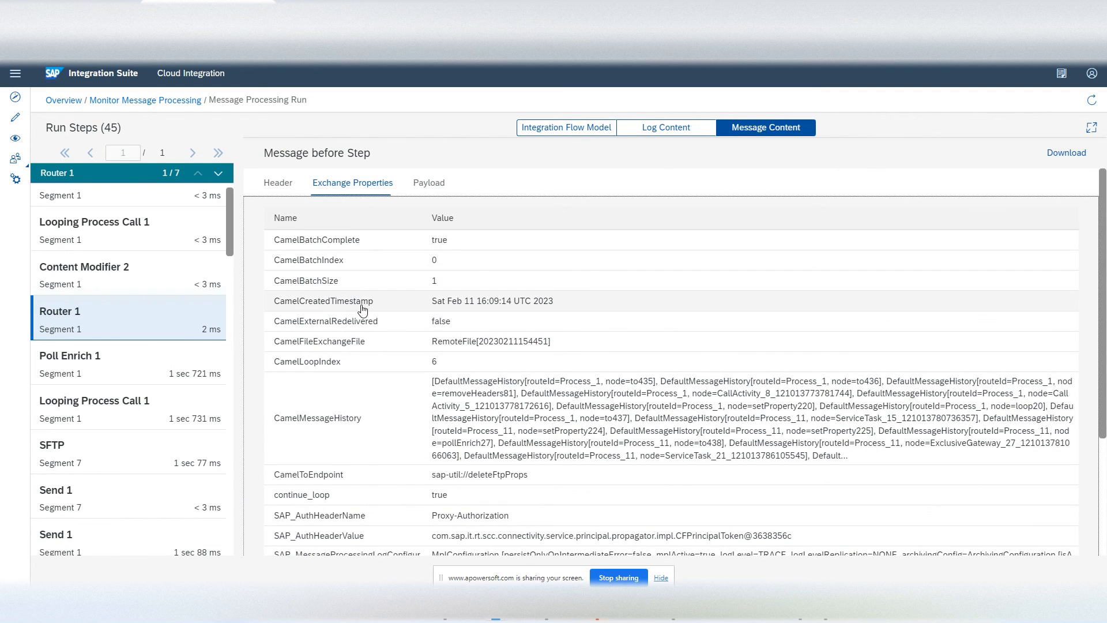
{"action": "scroll", "coordinate": [561, 423], "scroll_direction": "down", "scroll_amount": 1}
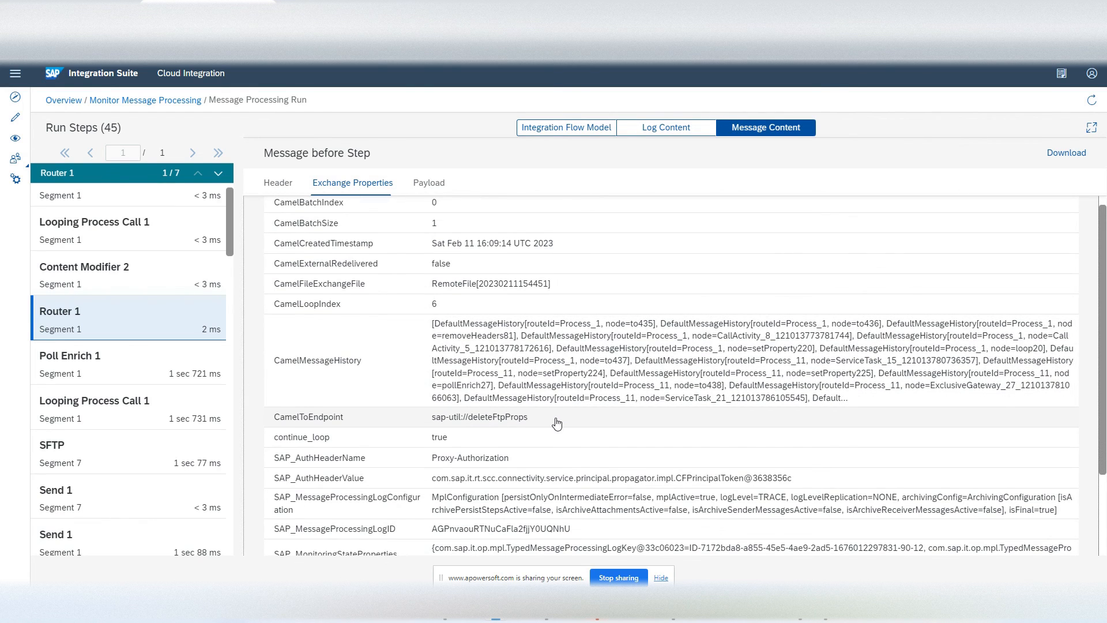
{"action": "scroll", "coordinate": [556, 423], "scroll_direction": "down", "scroll_amount": 1}
{"action": "scroll", "coordinate": [553, 423], "scroll_direction": "up", "scroll_amount": 3}
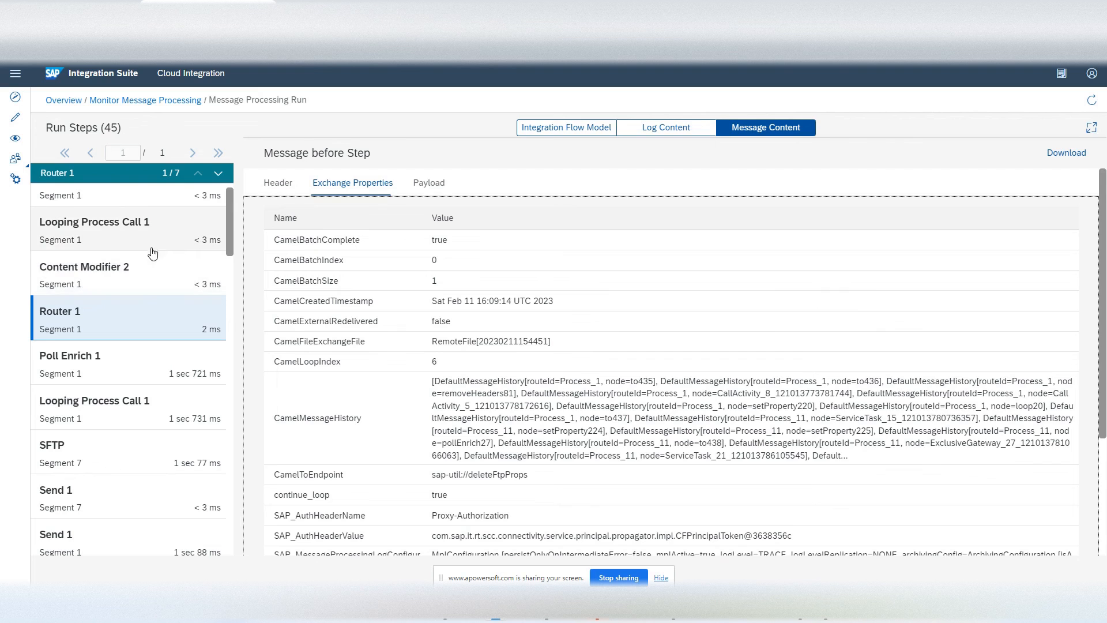
Step: Check the message content of the final Looping Process Call 1, Content Modifier 2 and End steps, viewing their exchange properties
{"action": "left_click", "coordinate": [123, 241]}
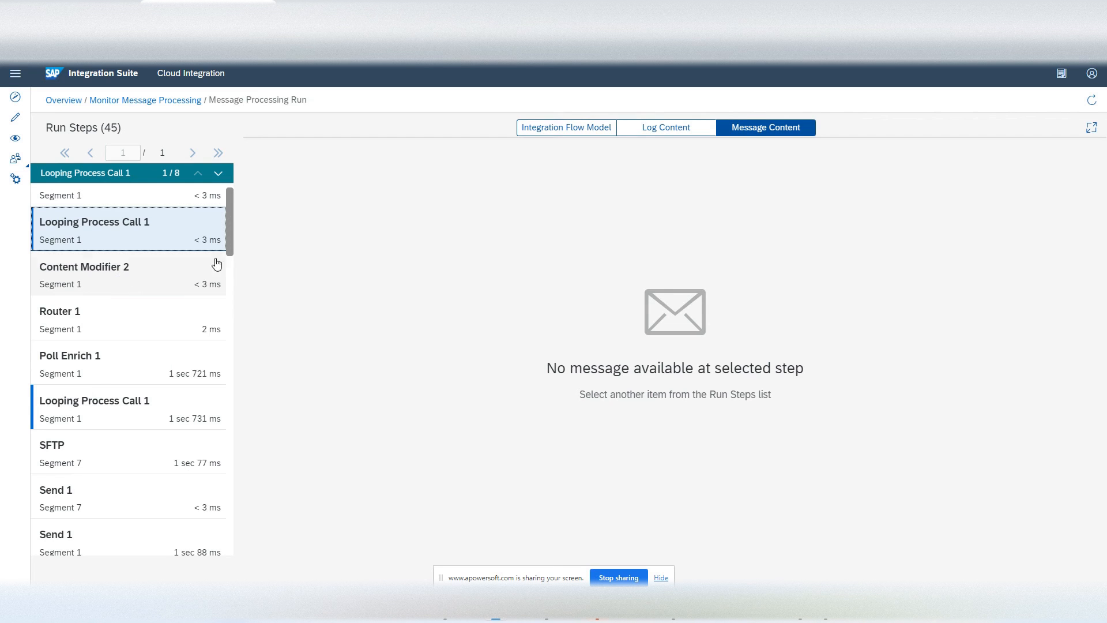
{"action": "left_click", "coordinate": [164, 265]}
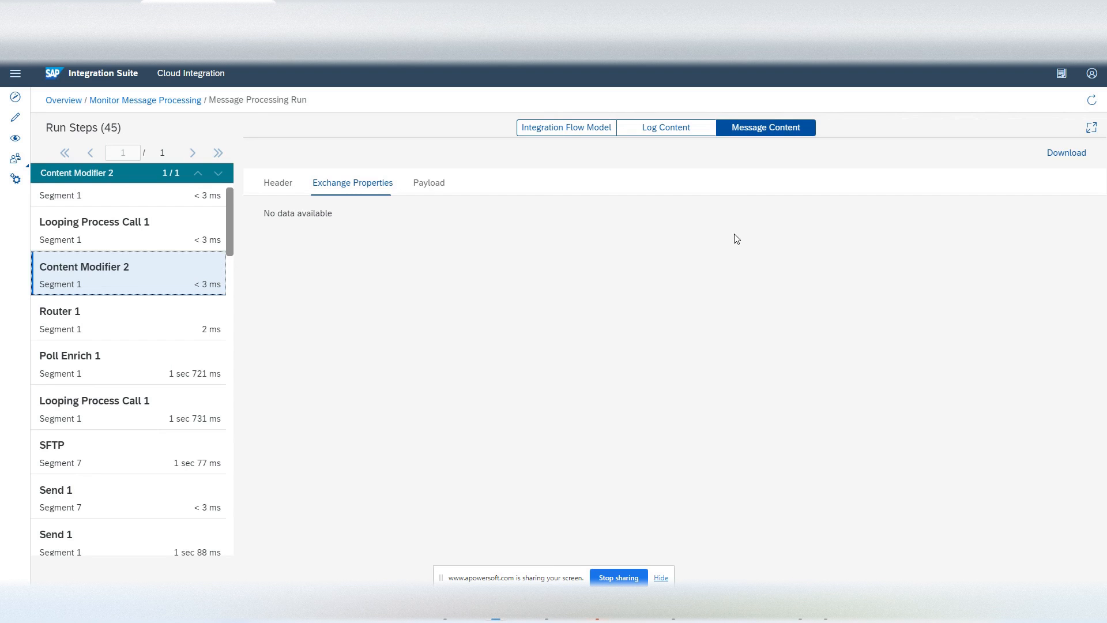
{"action": "scroll", "coordinate": [525, 441], "scroll_direction": "down", "scroll_amount": 1}
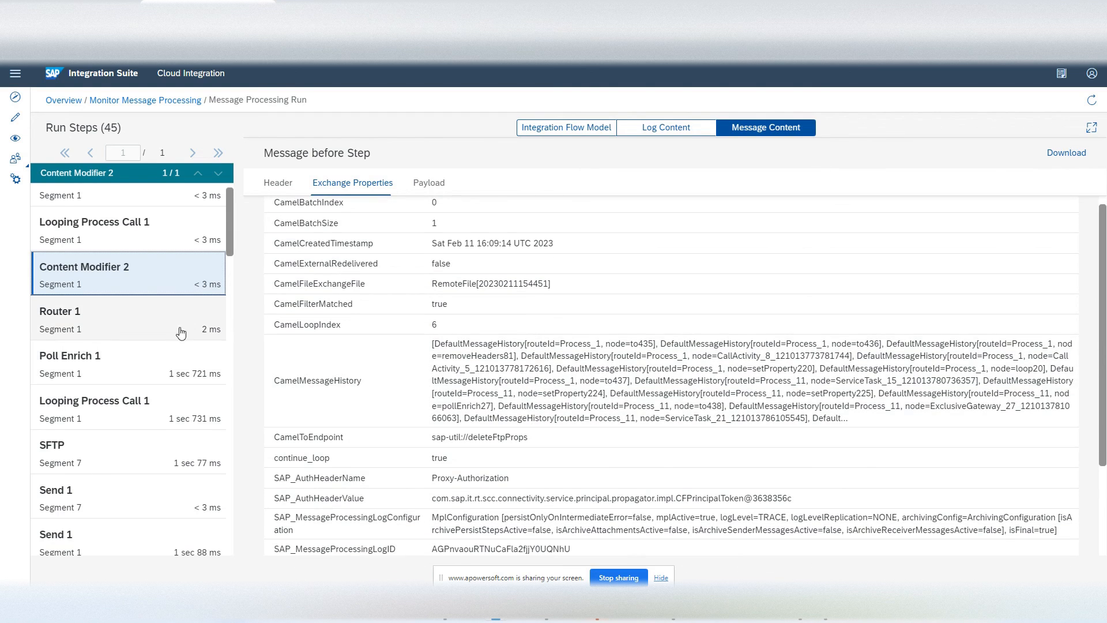
{"action": "scroll", "coordinate": [176, 327], "scroll_direction": "up", "scroll_amount": 1}
{"action": "left_click", "coordinate": [137, 211]}
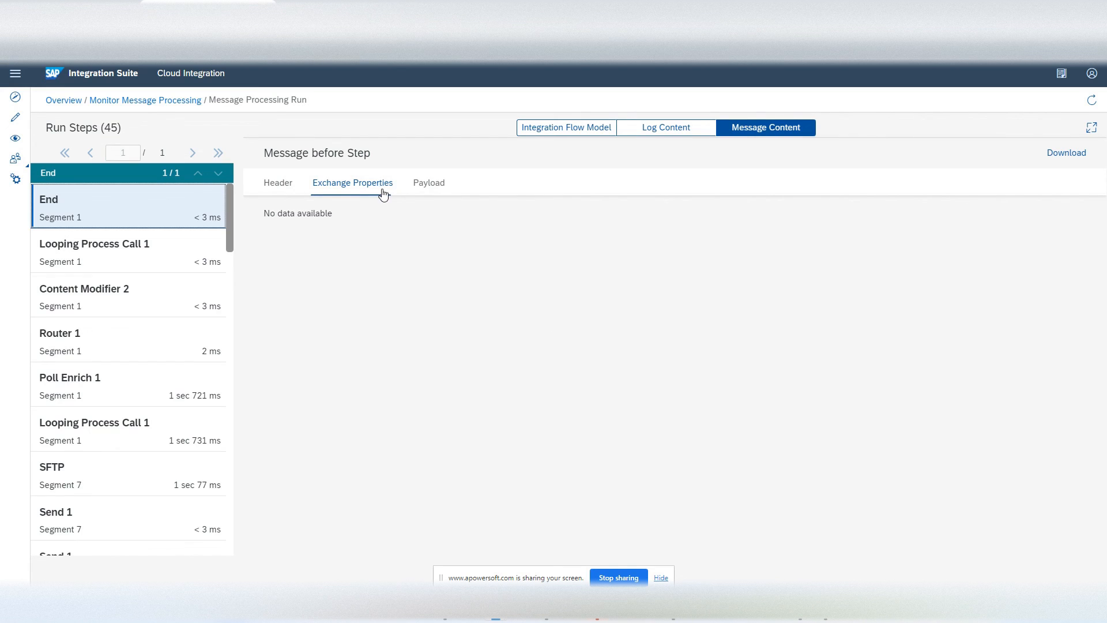
{"action": "left_click", "coordinate": [383, 194]}
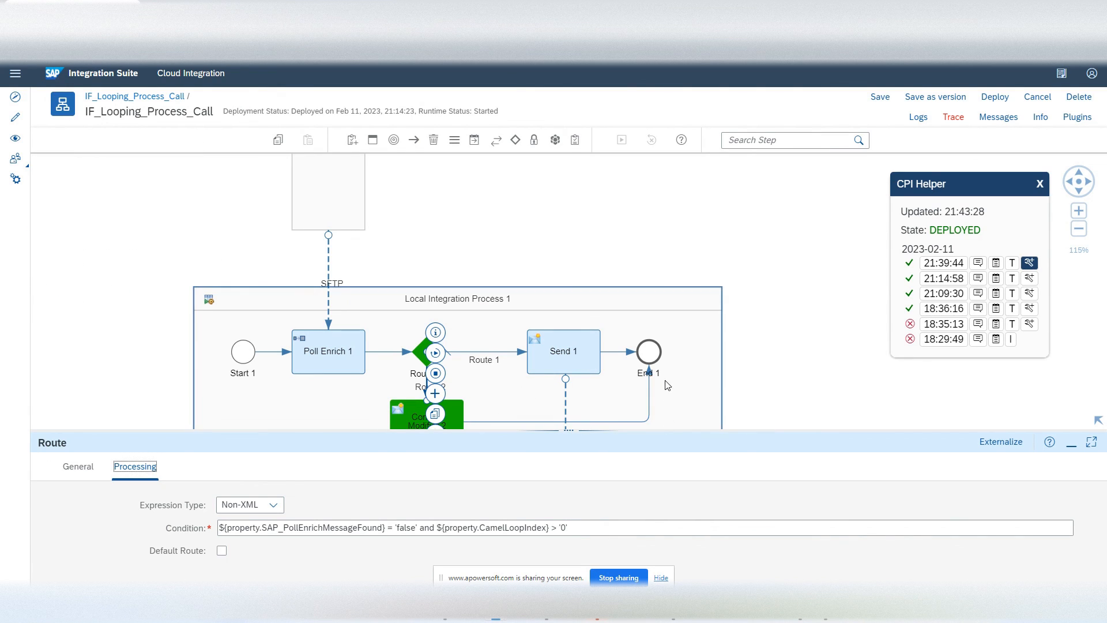
Step: Return to the flow diagram, deselect Route 2 and fit the whole integration flow in view
{"action": "left_click", "coordinate": [790, 378]}
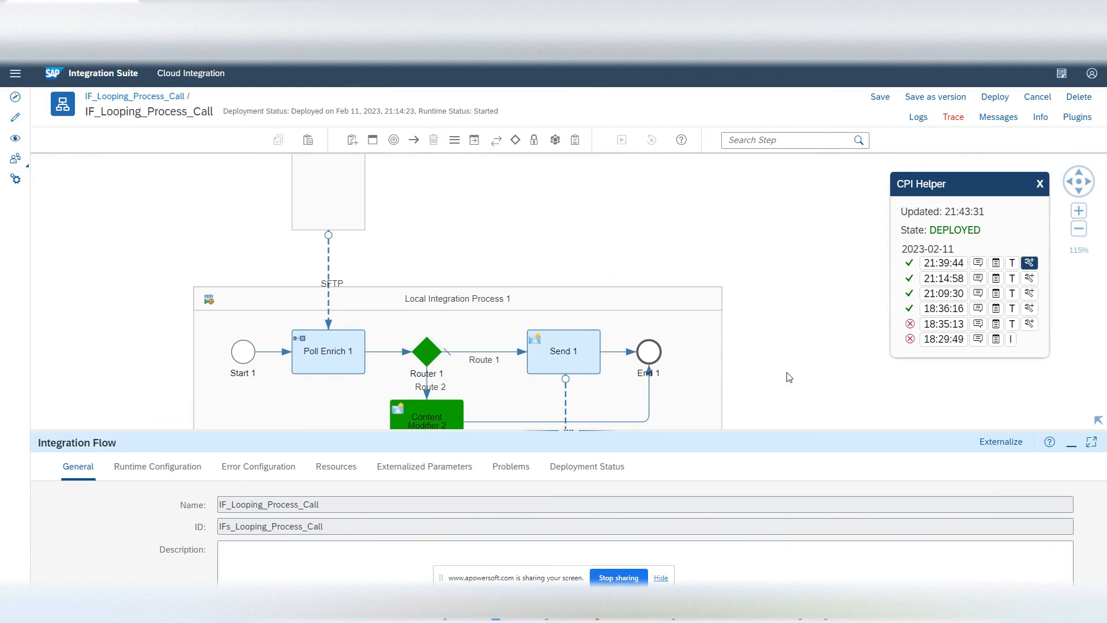
{"action": "left_click", "coordinate": [1078, 181]}
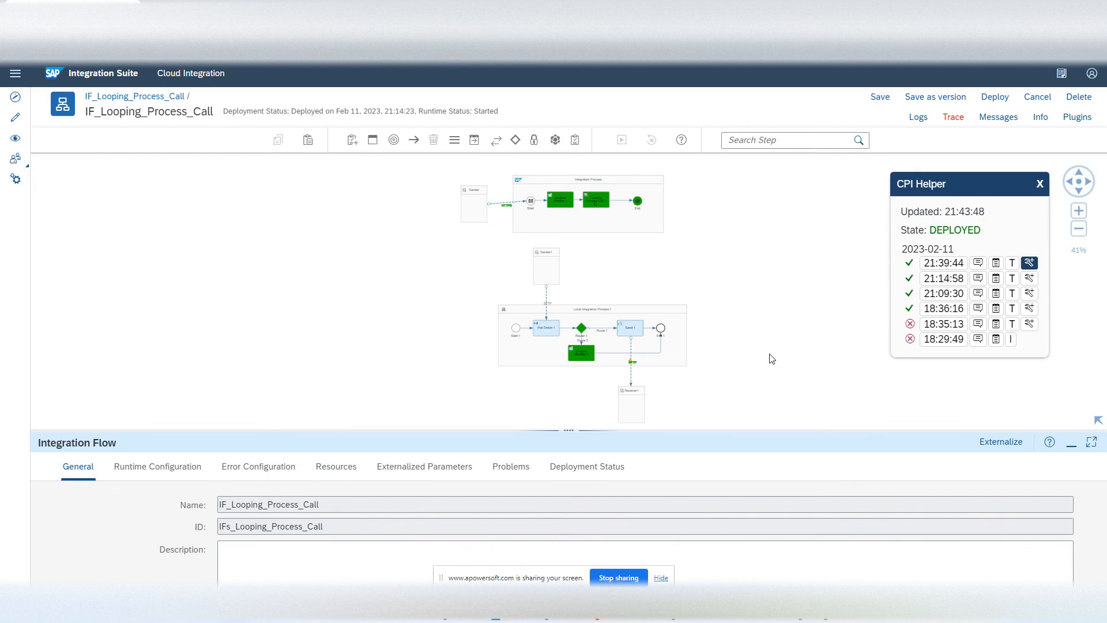
{"action": "mouse_move", "coordinate": [590, 618]}
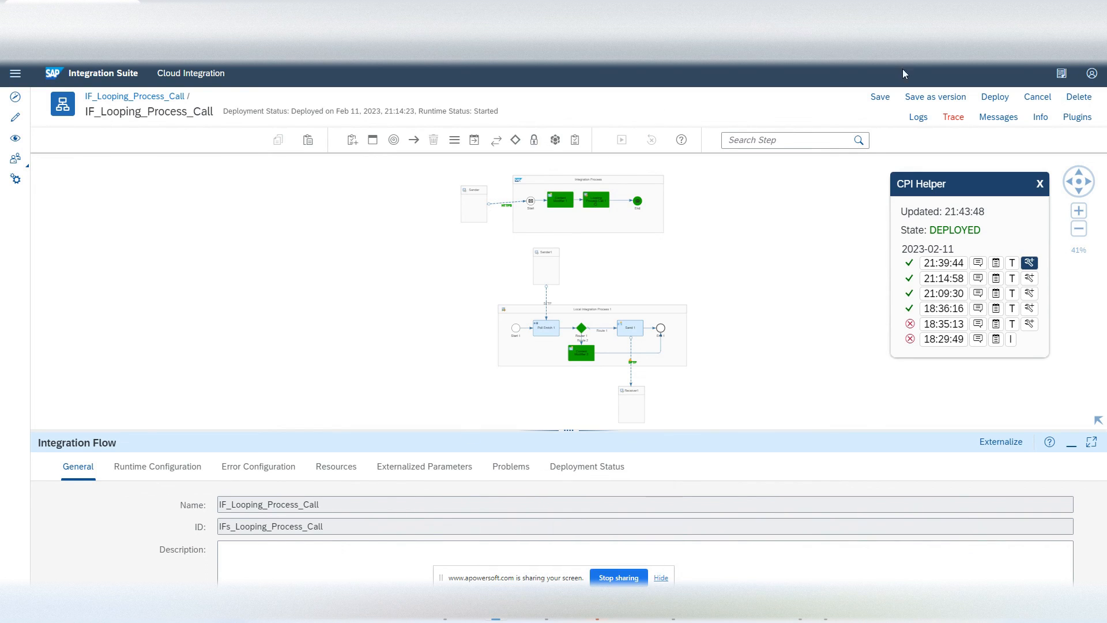